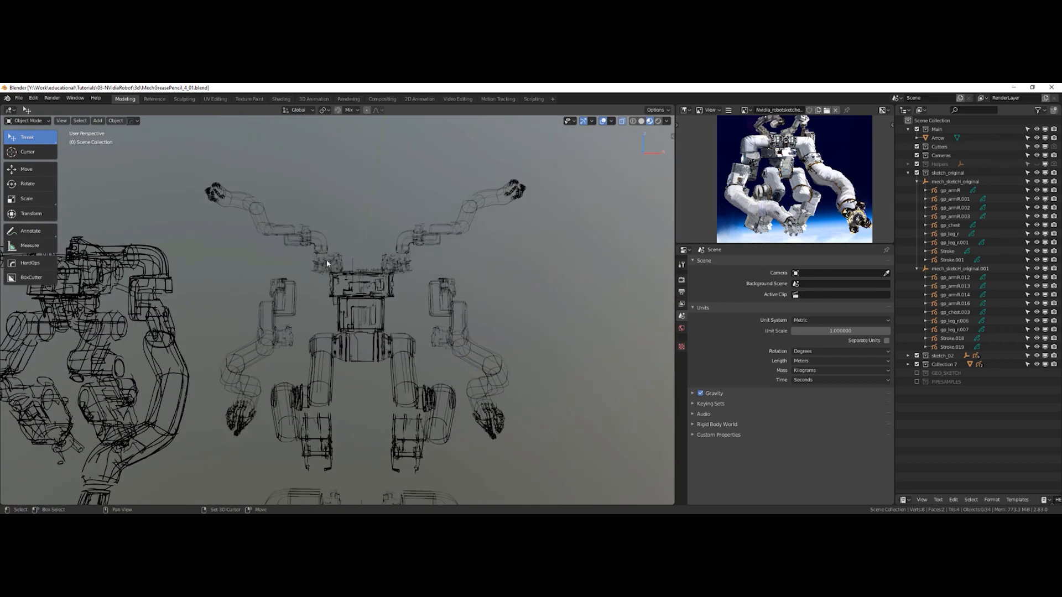
# Examine the existing grease pencil robot sketches from the front and at an angle, comparing the assembled figure with its separated parts
pyautogui.moveTo(371, 386)
pyautogui.keyDown('shift'); pyautogui.mouseDown(button='middle')
pyautogui.moveTo(365, 166)
pyautogui.moveTo(371, 294)
pyautogui.mouseUp(button='middle'); pyautogui.keyUp('shift')
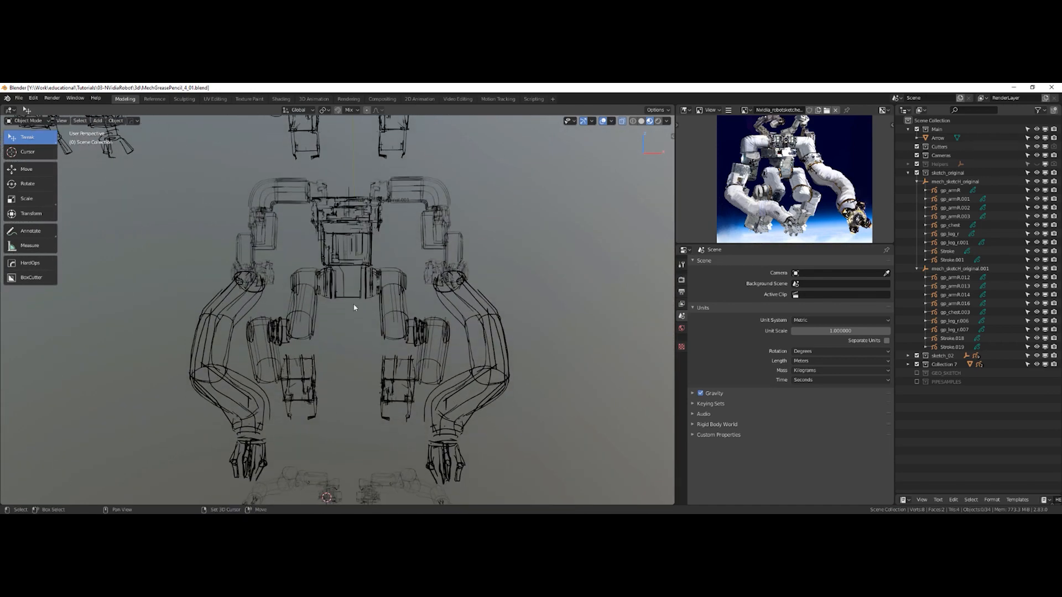
pyautogui.keyDown('shift'); pyautogui.moveTo(374, 381); pyautogui.dragTo(374, 327, button='middle'); pyautogui.keyUp('shift')
pyautogui.scroll(-1, 374, 327)
pyautogui.press('`')
pyautogui.click(415, 381)
pyautogui.scroll(-1, 412, 361)
pyautogui.moveTo(412, 360)
pyautogui.mouseDown(button='middle')
pyautogui.moveTo(429, 287)
pyautogui.moveTo(403, 346)
pyautogui.moveTo(410, 420)
pyautogui.moveTo(365, 372)
pyautogui.mouseUp(button='middle')
pyautogui.scroll(4, 365, 372)
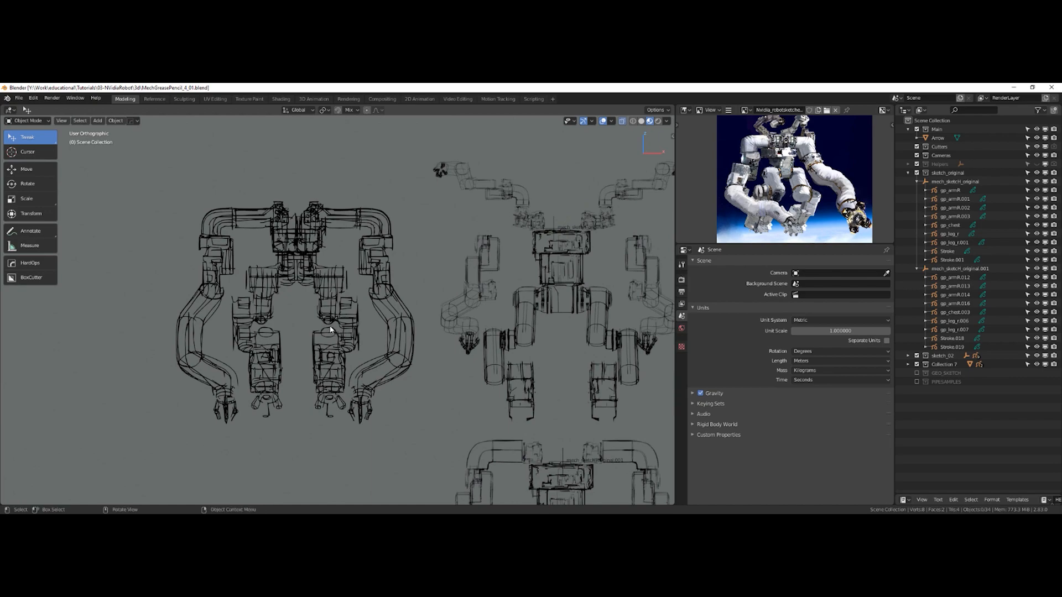
pyautogui.moveTo(298, 300)
pyautogui.mouseDown(button='middle')
pyautogui.moveTo(379, 304)
pyautogui.moveTo(342, 326)
pyautogui.moveTo(272, 314)
pyautogui.mouseUp(button='middle')
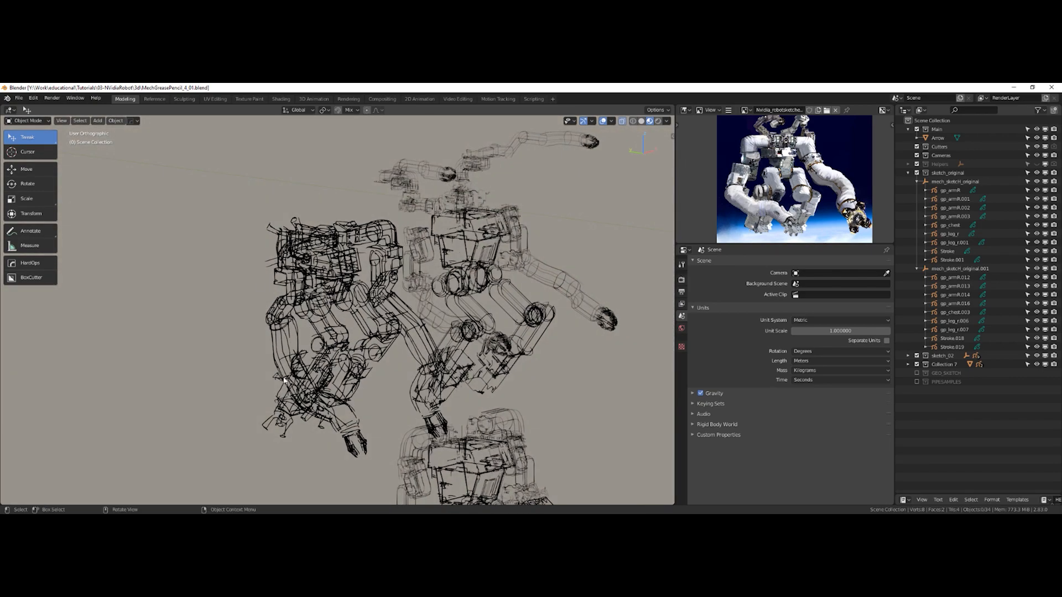
pyautogui.moveTo(387, 414); pyautogui.dragTo(365, 300, button='middle')
pyautogui.moveTo(365, 383)
pyautogui.keyDown('ctrl'); pyautogui.mouseDown(button='middle')
pyautogui.moveTo(336, 320)
pyautogui.moveTo(342, 329)
pyautogui.mouseUp(button='middle'); pyautogui.keyUp('ctrl')
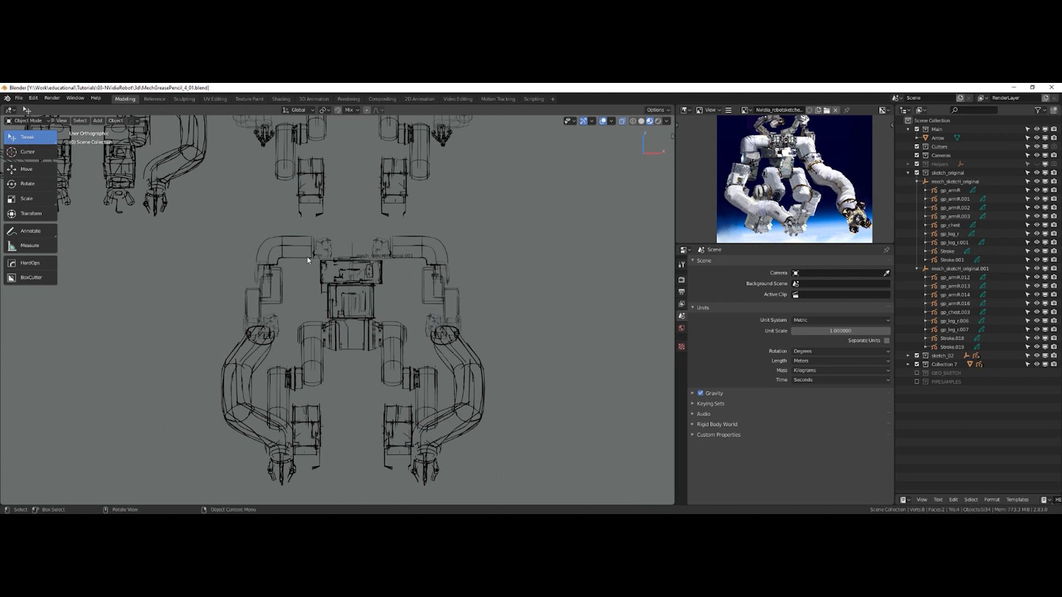
pyautogui.moveTo(288, 267)
pyautogui.keyDown('shift'); pyautogui.mouseDown(button='middle')
pyautogui.moveTo(300, 387)
pyautogui.moveTo(333, 456)
pyautogui.mouseUp(button='middle'); pyautogui.keyUp('shift')
pyautogui.keyDown('shift'); pyautogui.moveTo(324, 310); pyautogui.dragTo(371, 319, button='middle'); pyautogui.keyUp('shift')
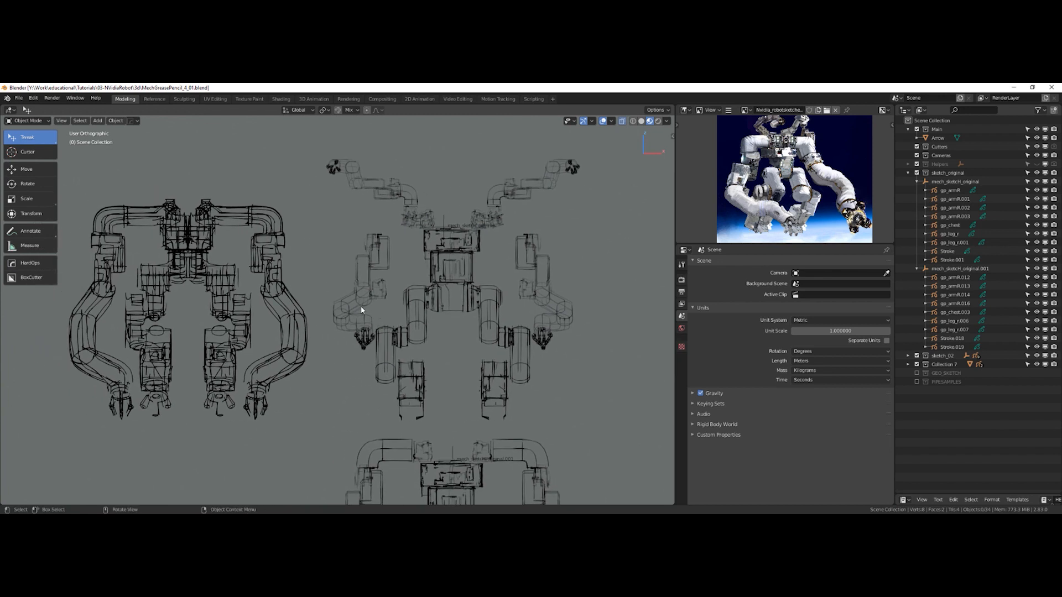
pyautogui.keyDown('shift'); pyautogui.moveTo(362, 310); pyautogui.dragTo(389, 348, button='middle'); pyautogui.keyUp('shift')
pyautogui.keyDown('shift'); pyautogui.moveTo(307, 311); pyautogui.dragTo(351, 308, button='middle'); pyautogui.keyUp('shift')
pyautogui.scroll(1, 365, 308)
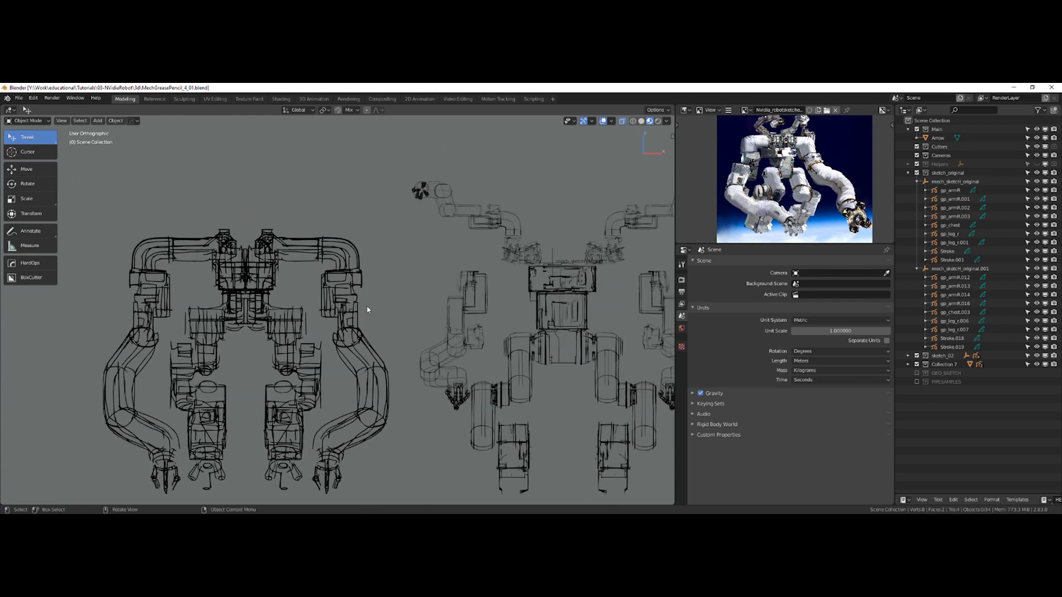
# Create a new collection in the scene and name it Tutorial
pyautogui.click(908, 174)
pyautogui.rightClick(937, 247)
pyautogui.click(938, 253)
pyautogui.doubleClick(940, 217)
pyautogui.write('Tutorial')
pyautogui.press('Return')
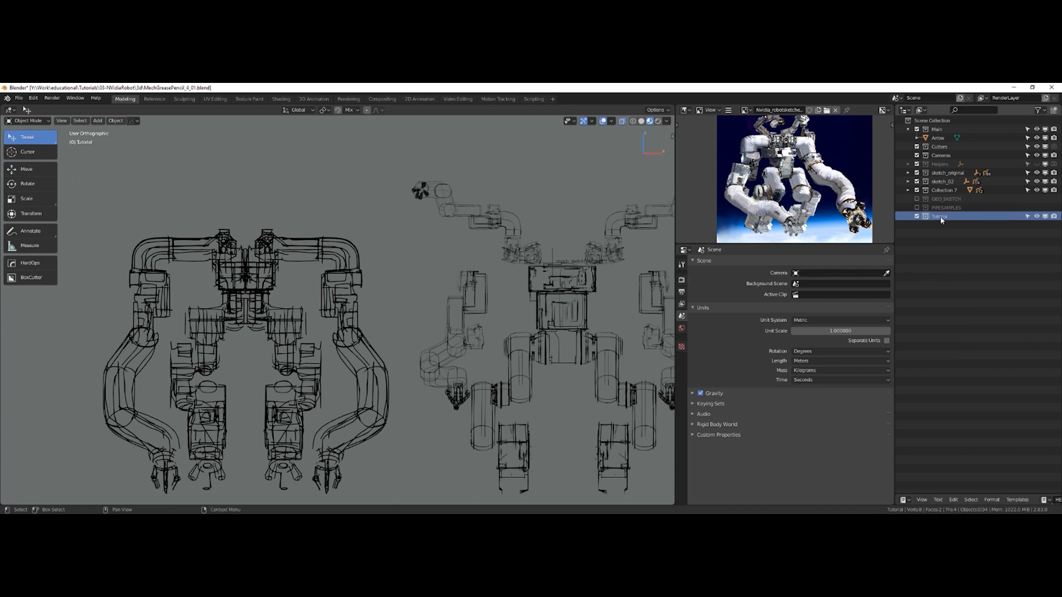
# Exclude the Collection 7, sketch_original, sketch_02 and Helpers collections from the view layer
pyautogui.click(917, 190)
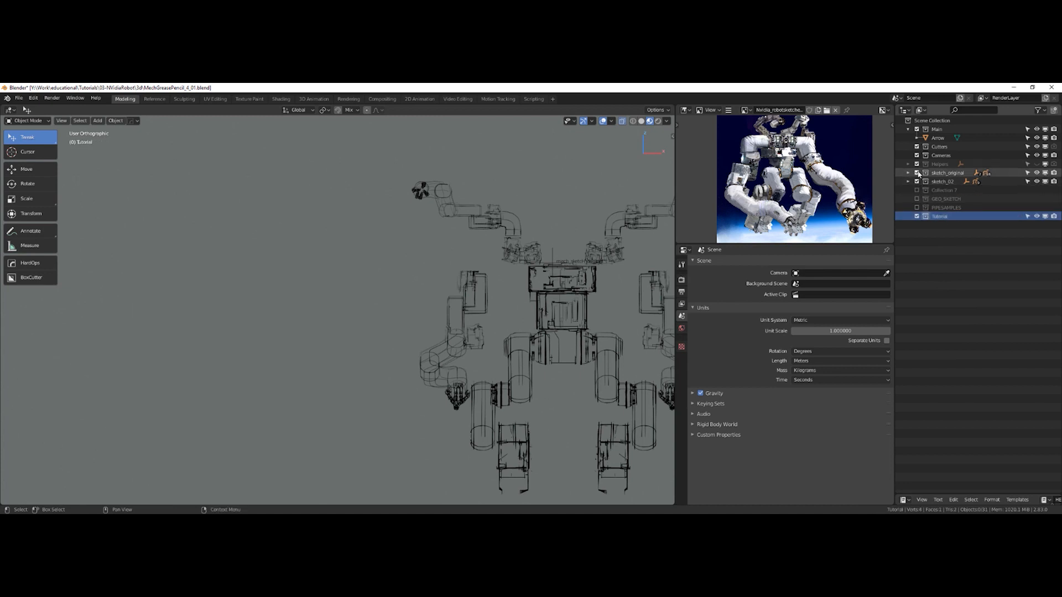
pyautogui.click(916, 172)
pyautogui.click(917, 182)
pyautogui.click(917, 164)
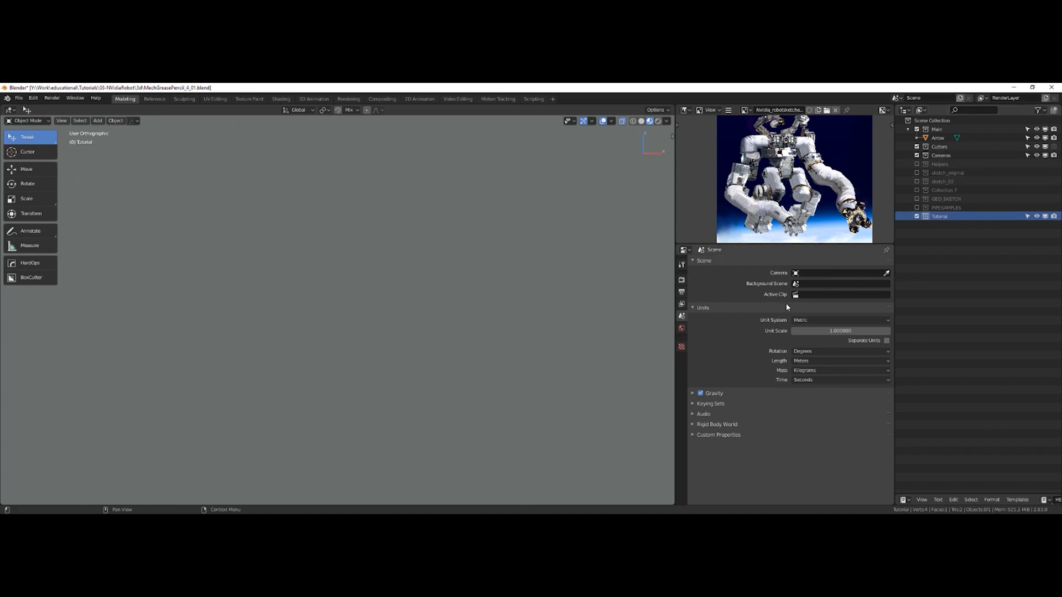
# Add a cube mesh at the 3D cursor in the Tutorial collection
pyautogui.press('z')
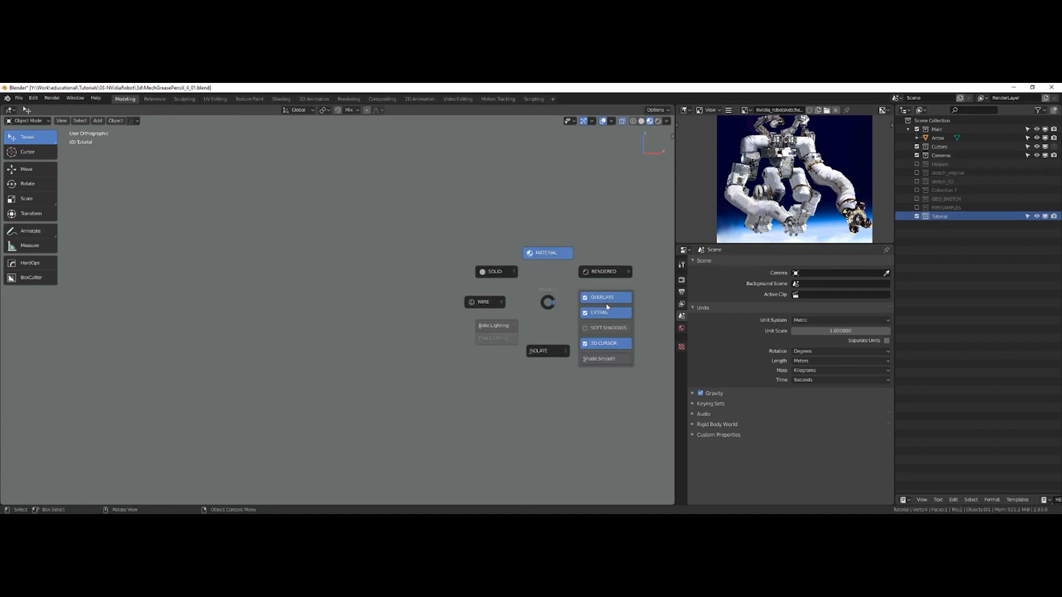
pyautogui.click(548, 295)
pyautogui.moveTo(533, 268)
pyautogui.mouseDown(button='middle')
pyautogui.moveTo(527, 262)
pyautogui.moveTo(496, 337)
pyautogui.mouseUp(button='middle')
pyautogui.hotkey('shift', 'a')
pyautogui.moveTo(498, 321)
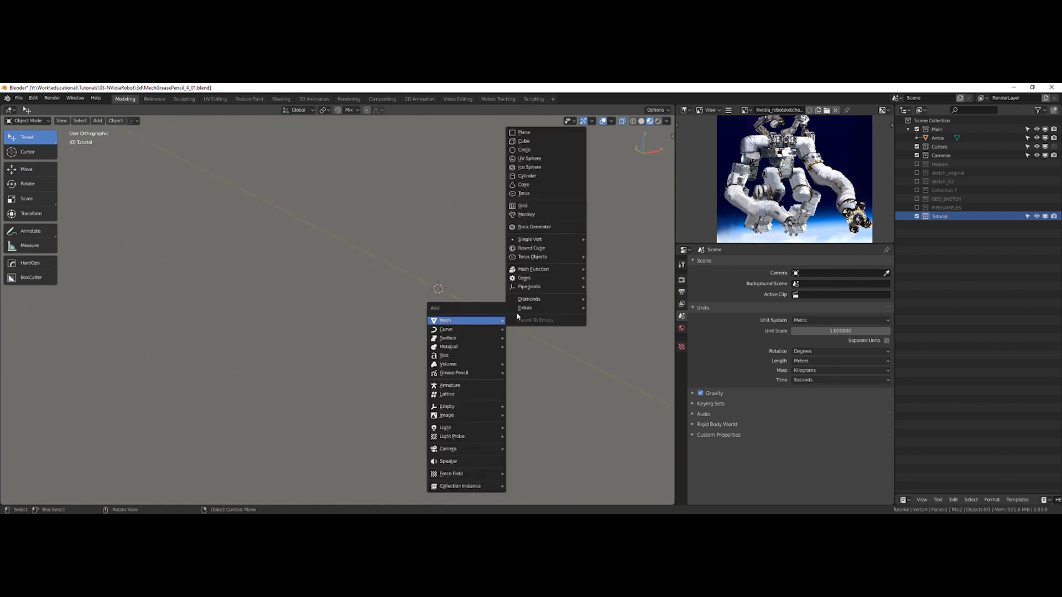
pyautogui.click(541, 142)
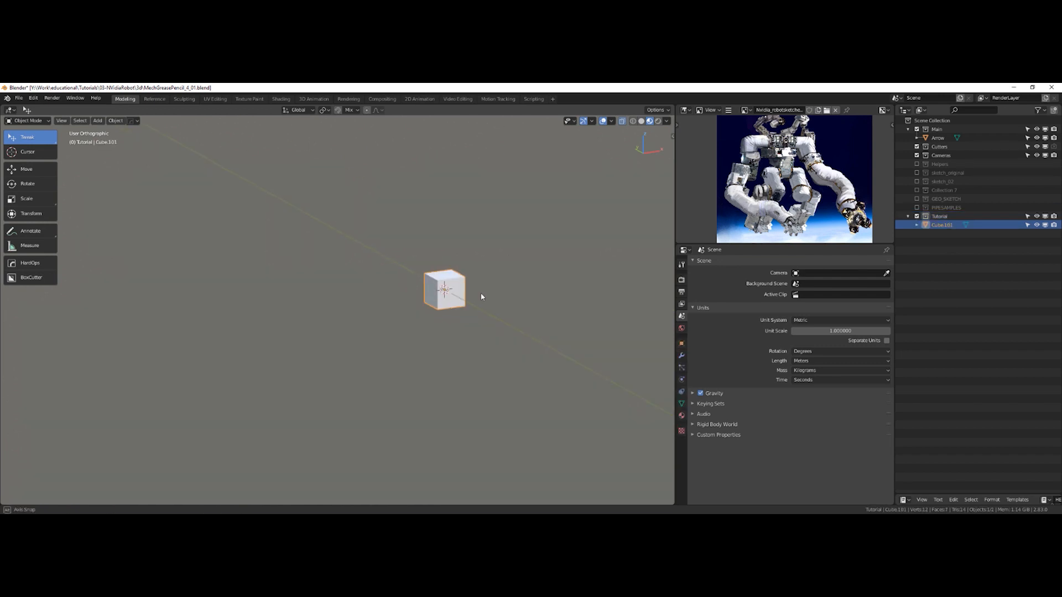
pyautogui.press('KP_Decimal')
pyautogui.moveTo(466, 284); pyautogui.dragTo(436, 284, button='middle')
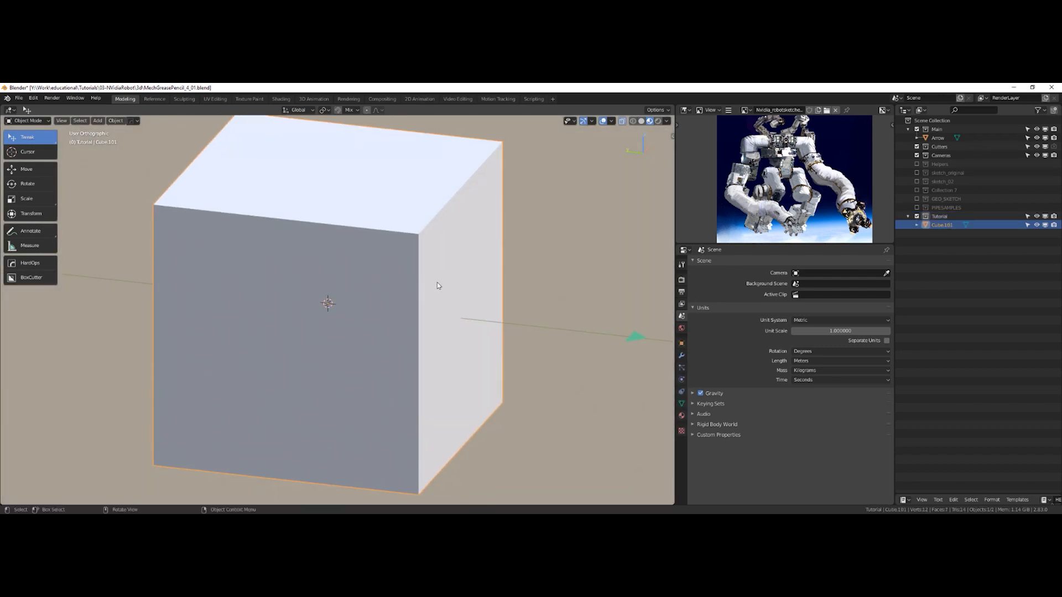
pyautogui.press('n')
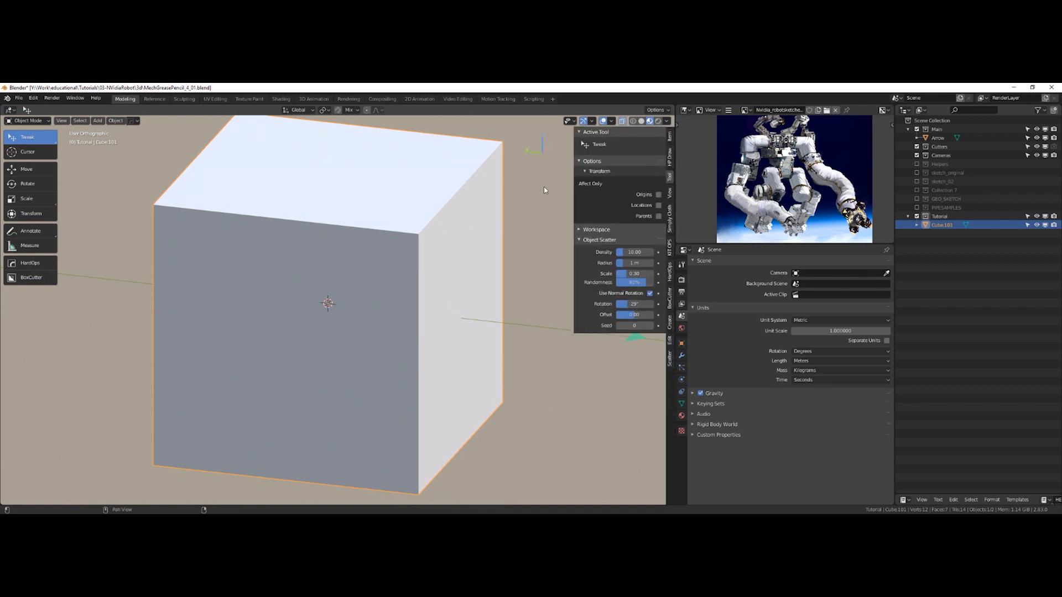
pyautogui.press('n')
pyautogui.press('n')
pyautogui.press('n')
pyautogui.moveTo(488, 225); pyautogui.dragTo(519, 267, button='middle')
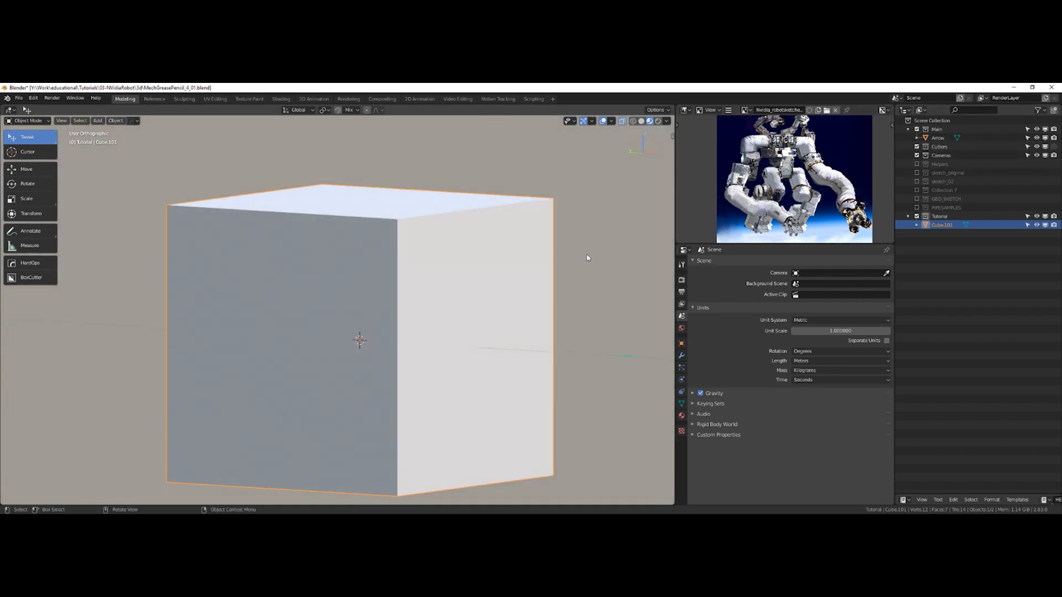
# Add a Grease Pencil object of the Stroke type to the Tutorial collection
pyautogui.moveTo(516, 320); pyautogui.dragTo(439, 309, button='middle')
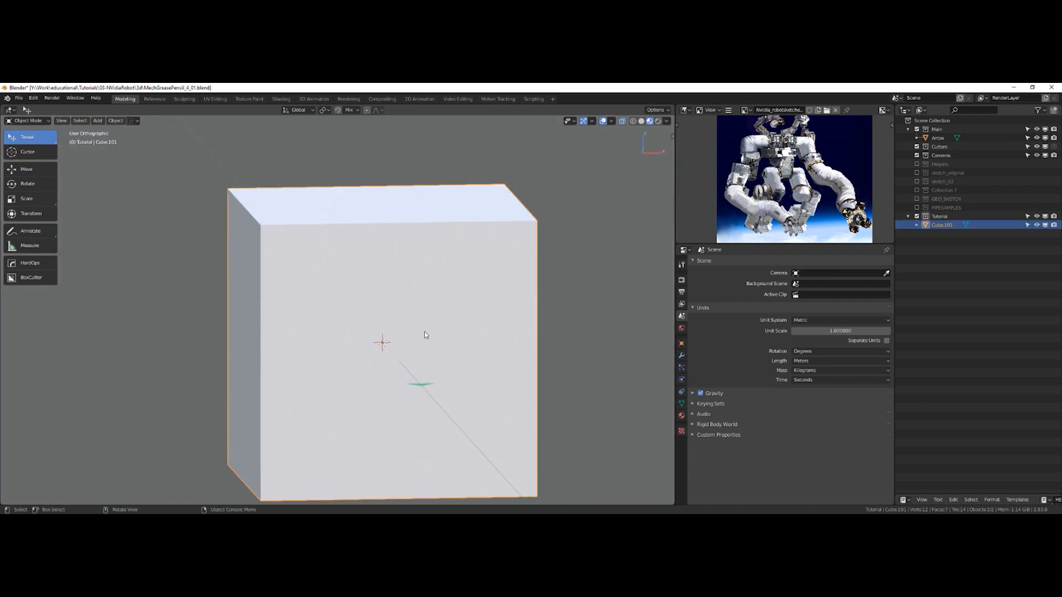
pyautogui.hotkey('shift', 'a')
pyautogui.moveTo(402, 385)
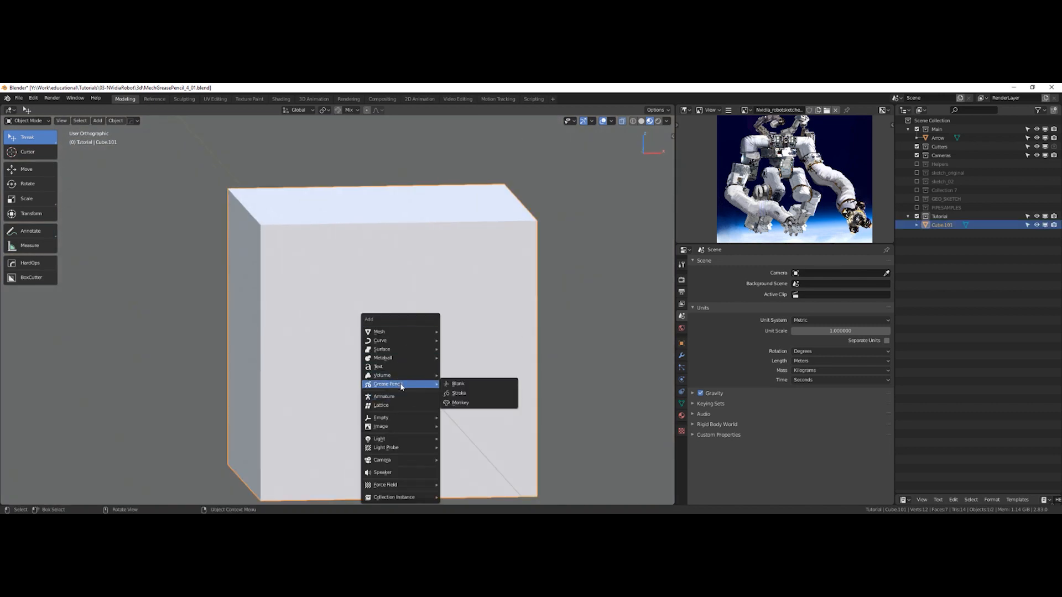
pyautogui.click(459, 393)
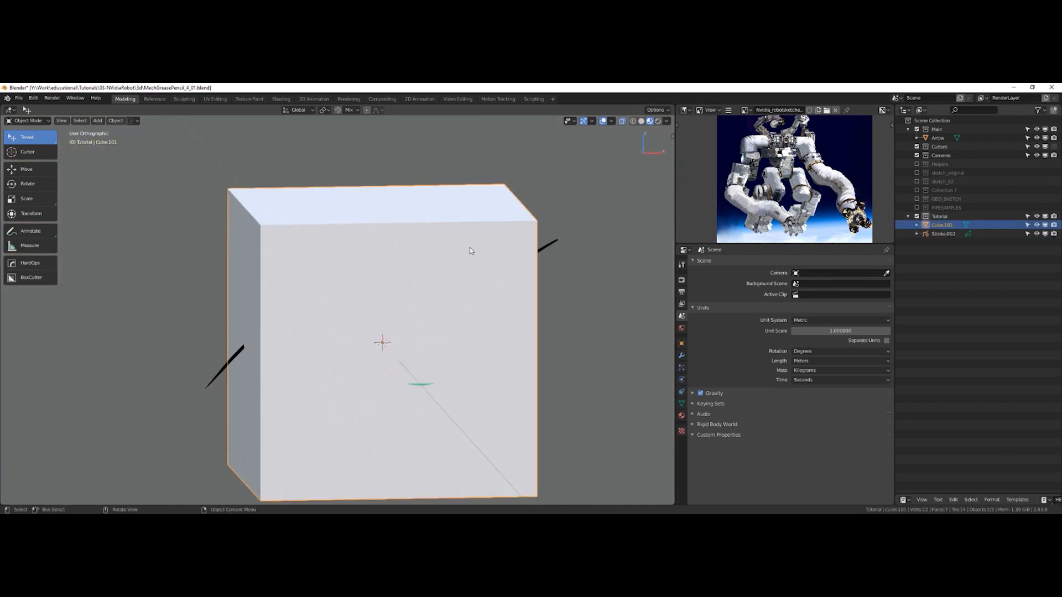
# Move the cube back along the Y axis so that it sits behind the Grease Pencil stroke
pyautogui.moveTo(409, 283); pyautogui.dragTo(402, 280, button='middle')
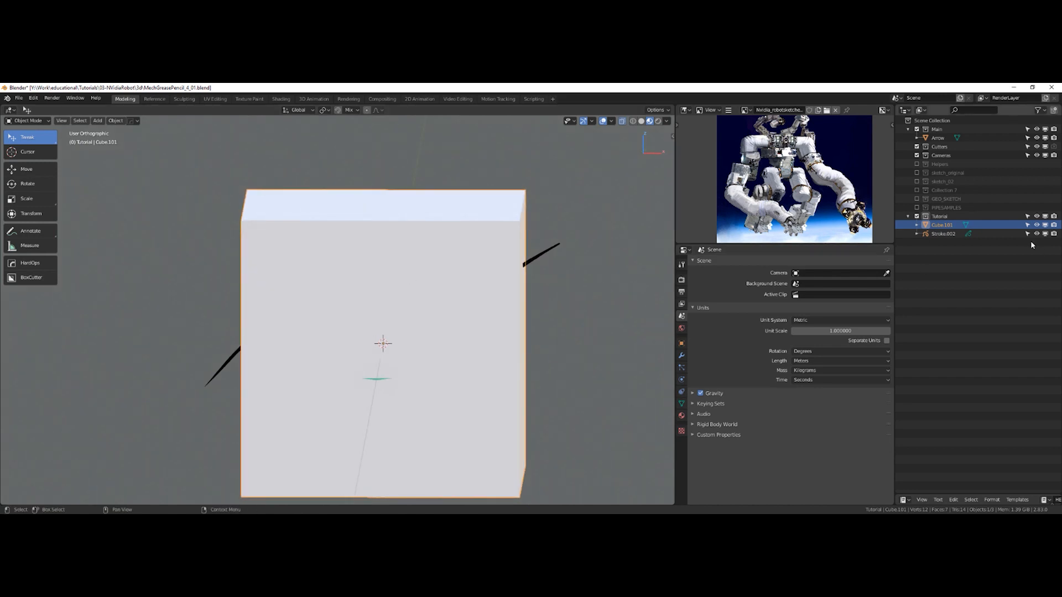
pyautogui.click(1028, 225)
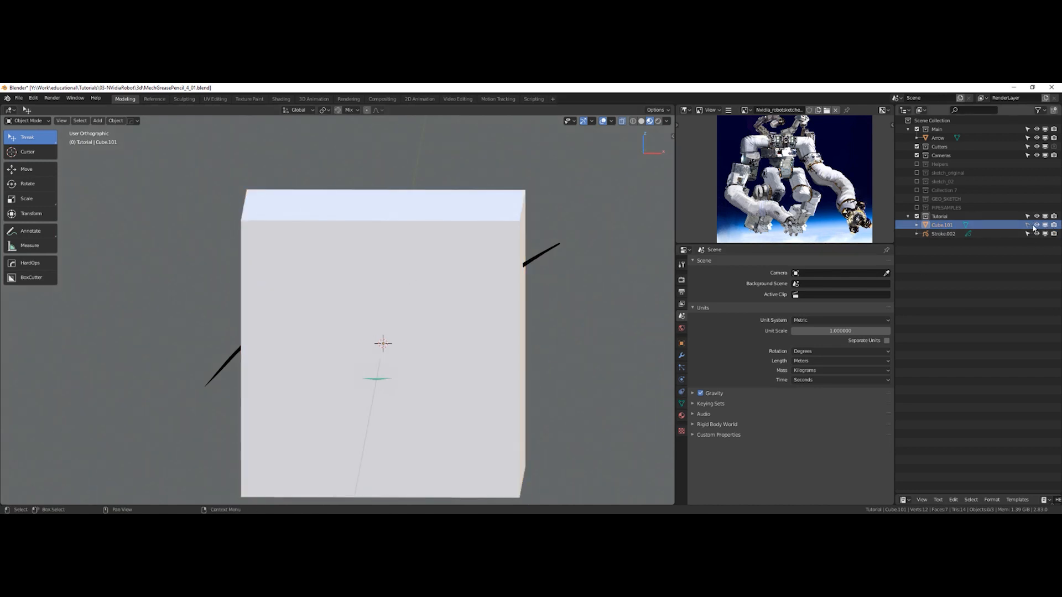
pyautogui.moveTo(353, 336)
pyautogui.mouseDown(button='middle')
pyautogui.moveTo(435, 324)
pyautogui.moveTo(416, 323)
pyautogui.mouseUp(button='middle')
pyautogui.click(436, 321)
pyautogui.press('g')
pyautogui.click(118, 332)
pyautogui.moveTo(273, 339)
pyautogui.keyDown('shift'); pyautogui.mouseDown(button='middle')
pyautogui.moveTo(395, 378)
pyautogui.moveTo(382, 368)
pyautogui.mouseUp(button='middle'); pyautogui.keyUp('shift')
# Select the Grease Pencil stroke object and delete all of its strokes in Edit Mode from the front view
pyautogui.click(380, 367)
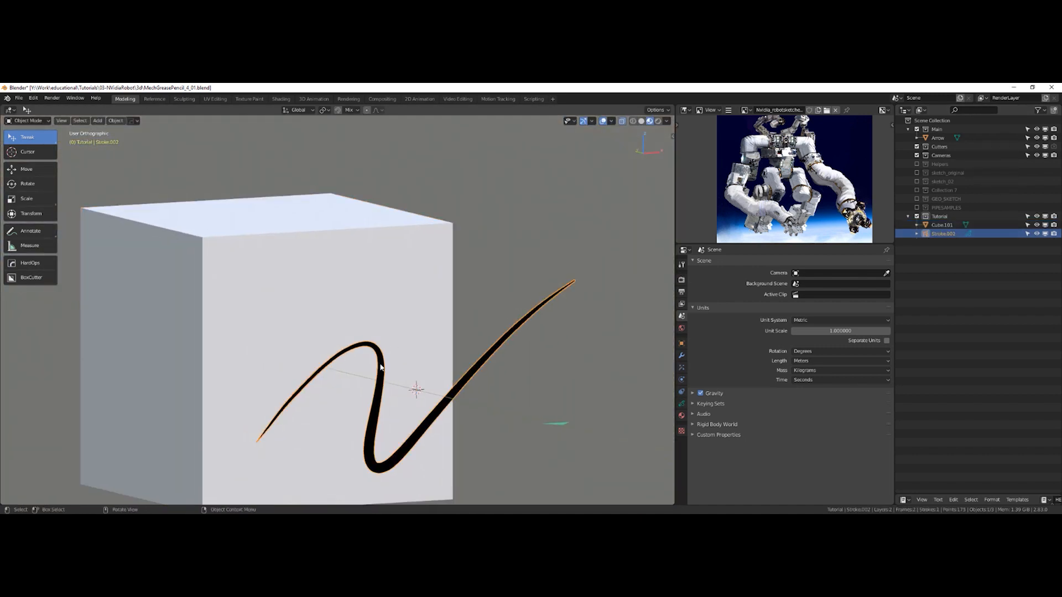
pyautogui.press('KP_1')
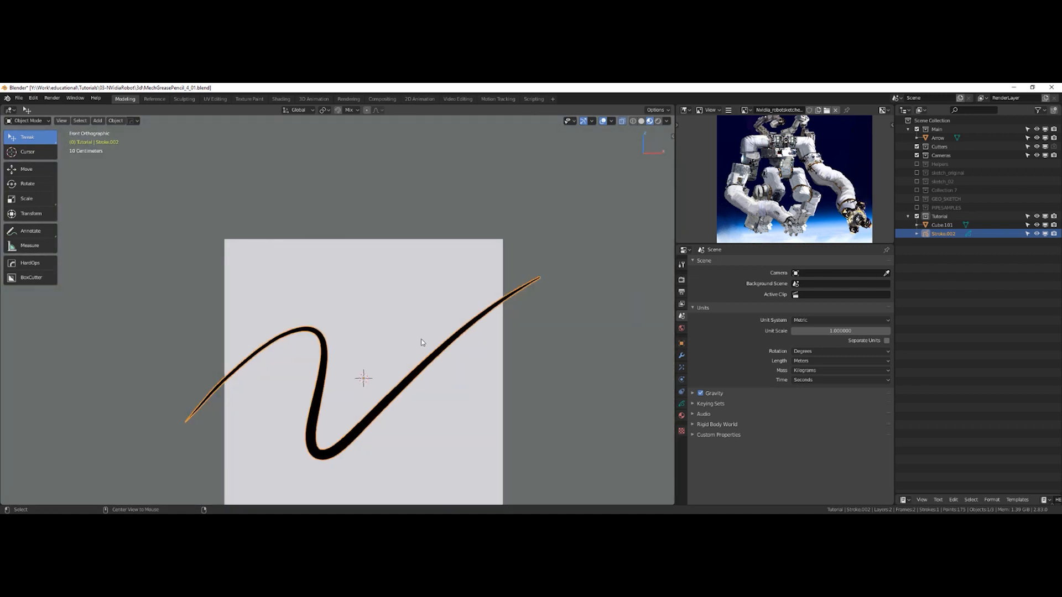
pyautogui.hotkey('ctrl', 'Tab')
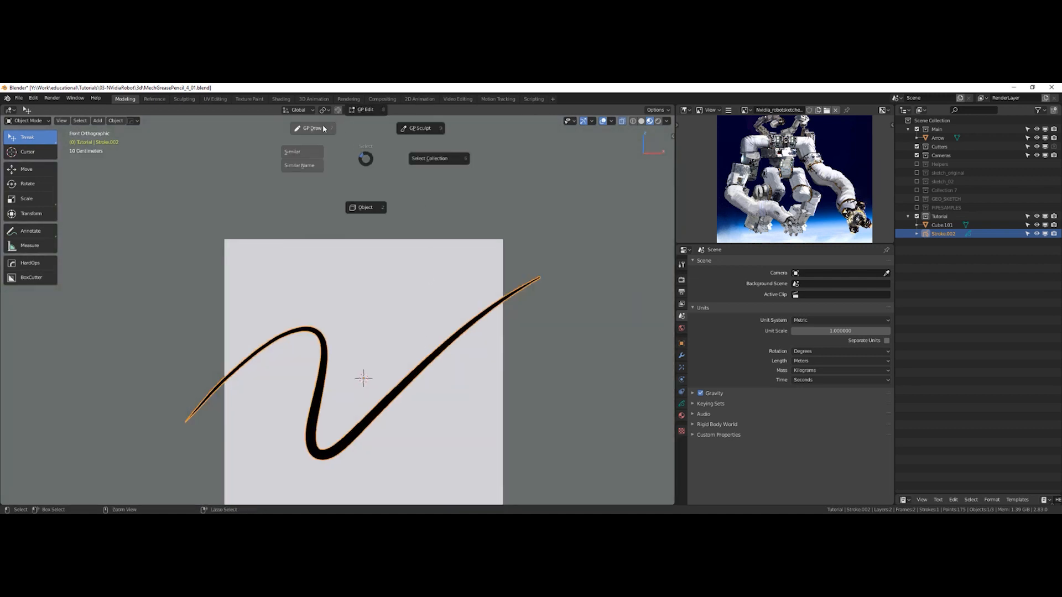
pyautogui.click(365, 109)
pyautogui.moveTo(268, 239); pyautogui.dragTo(121, 422)
pyautogui.moveTo(88, 179)
pyautogui.mouseDown()
pyautogui.moveTo(581, 450)
pyautogui.moveTo(629, 487)
pyautogui.mouseUp()
pyautogui.press('Delete')
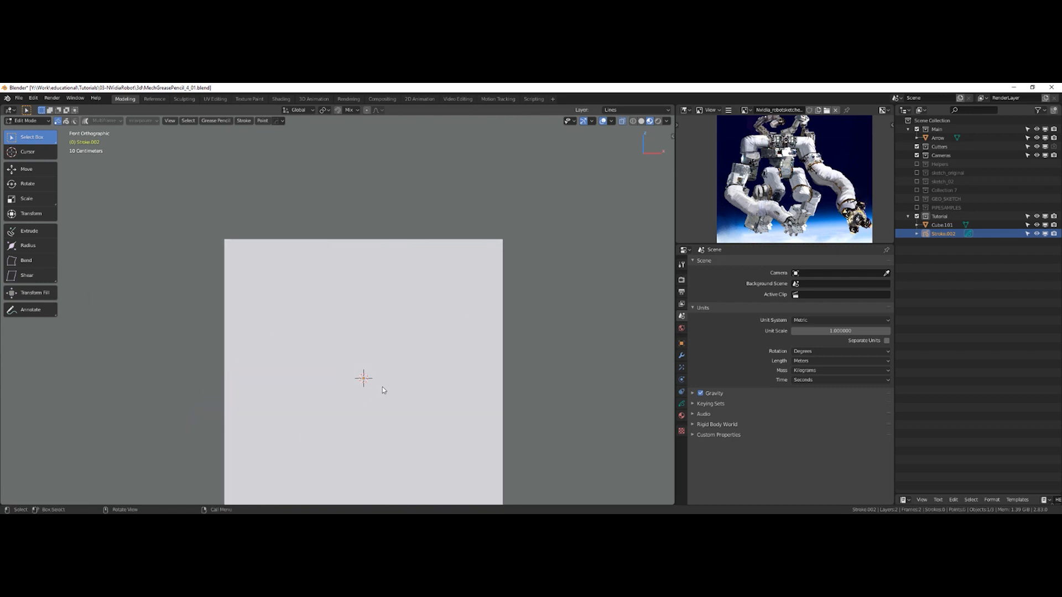
# Put the emptied Grease Pencil object into Draw mode and set the stroke placement to Origin
pyautogui.hotkey('ctrl', 'Tab')
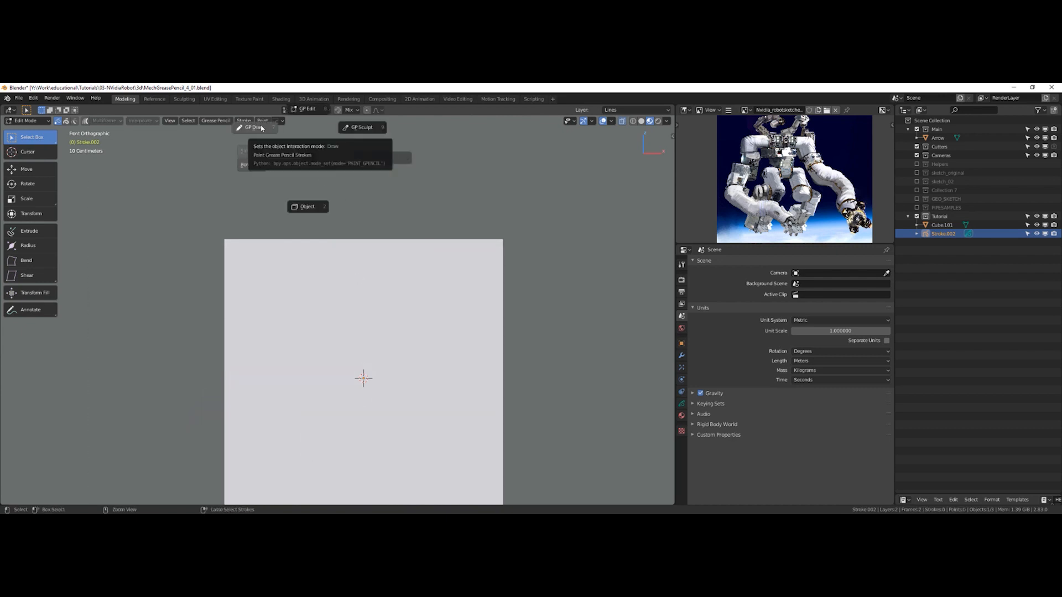
pyautogui.click(262, 128)
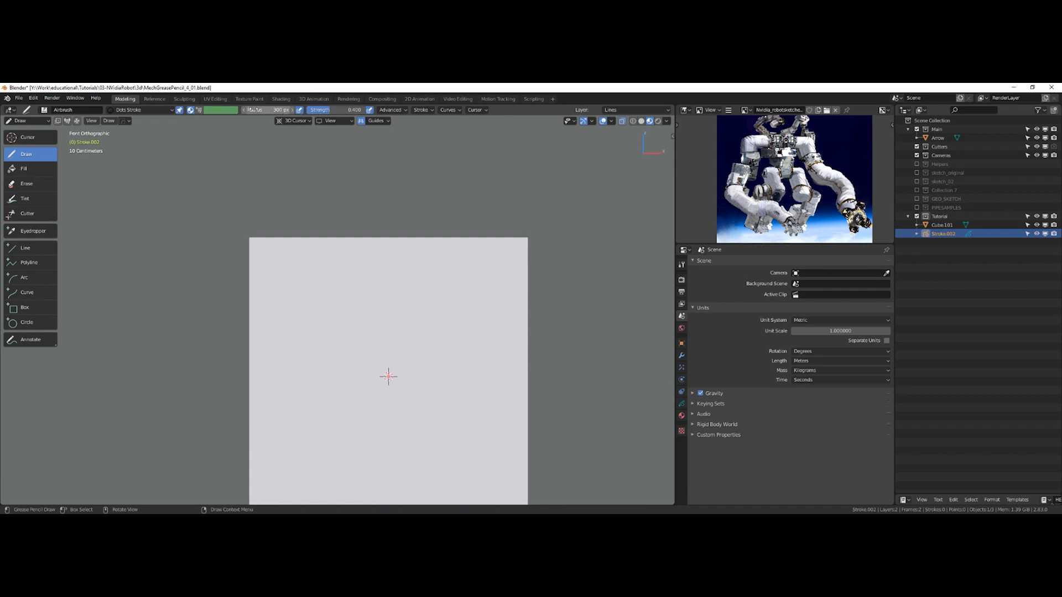
pyautogui.click(303, 121)
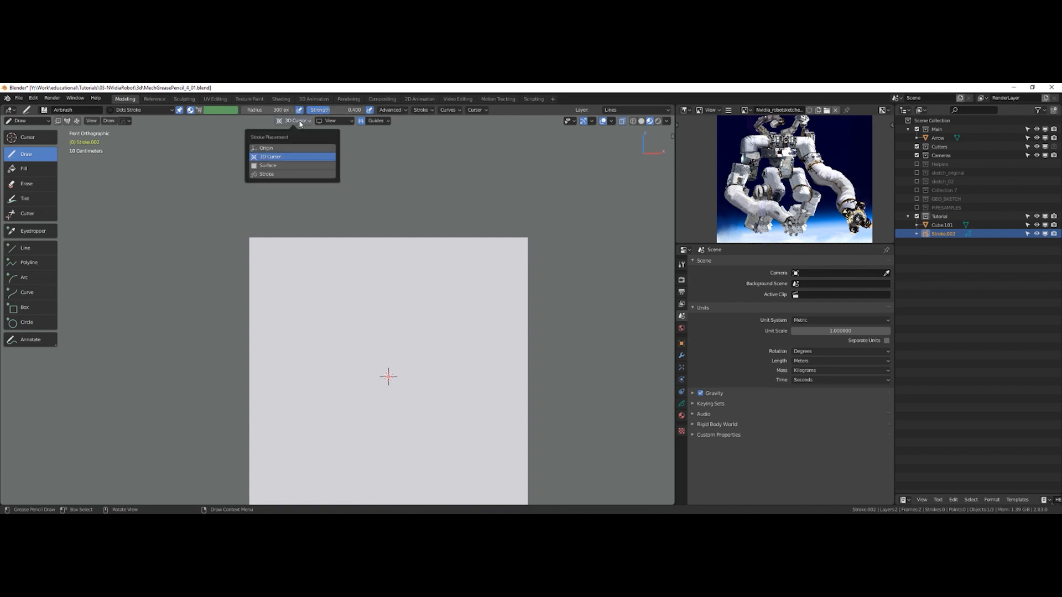
pyautogui.click(275, 149)
pyautogui.moveTo(388, 376); pyautogui.dragTo(431, 386, button='middle')
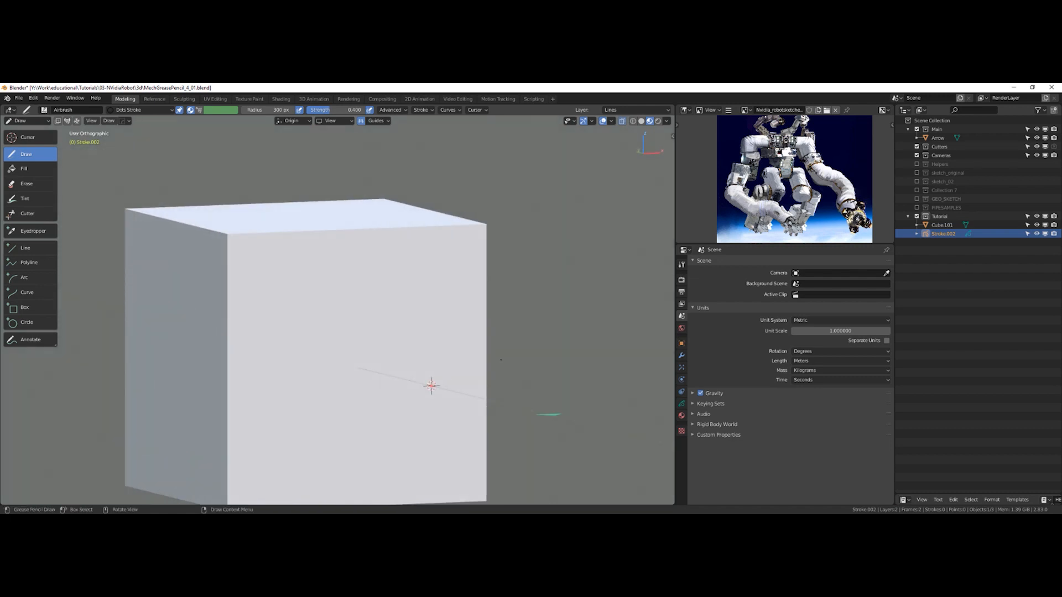
pyautogui.press('KP_1')
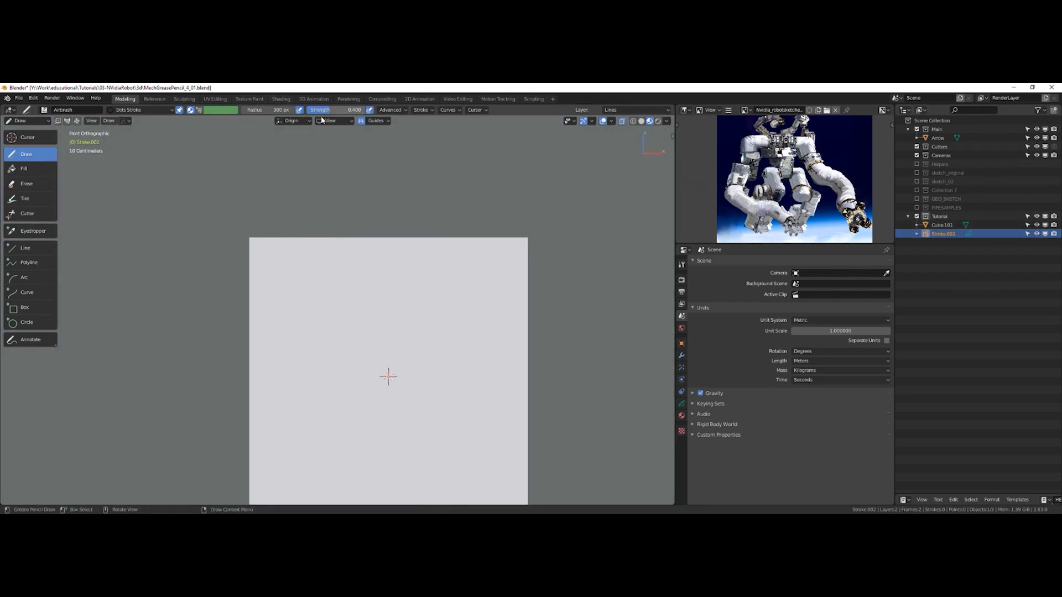
# Keep the drawing plane on View and turn off the drawing guides
pyautogui.click(326, 121)
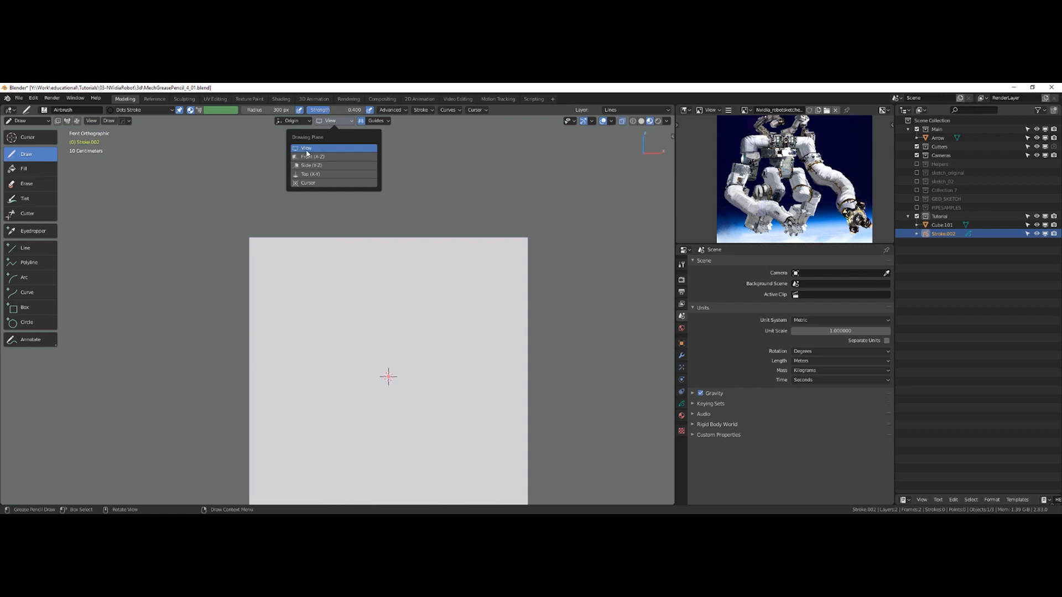
pyautogui.click(306, 149)
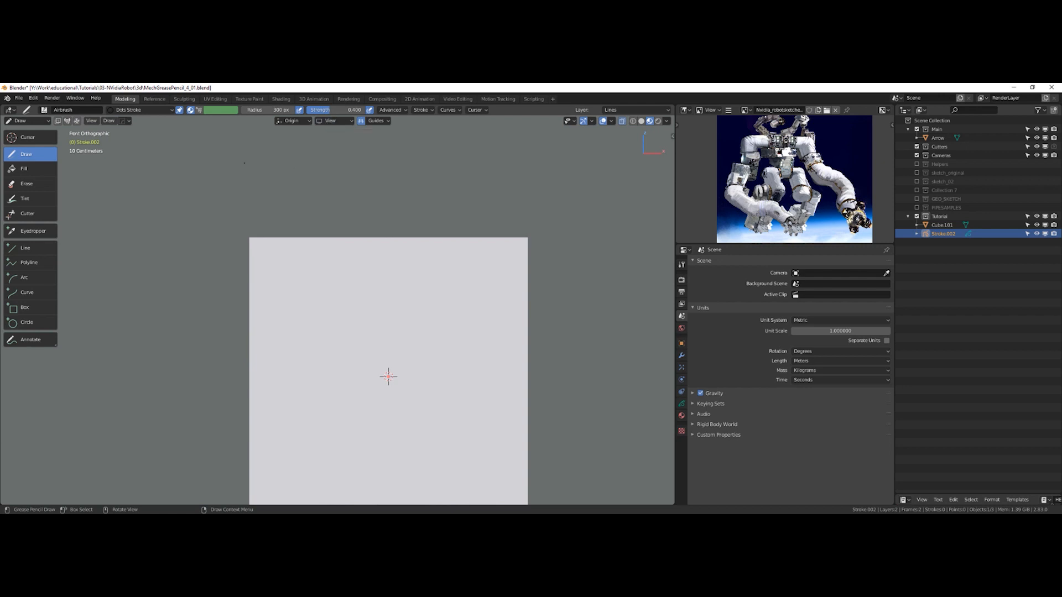
pyautogui.click(378, 120)
pyautogui.click(361, 121)
pyautogui.keyDown('shift'); pyautogui.moveTo(330, 139); pyautogui.dragTo(349, 124, button='middle'); pyautogui.keyUp('shift')
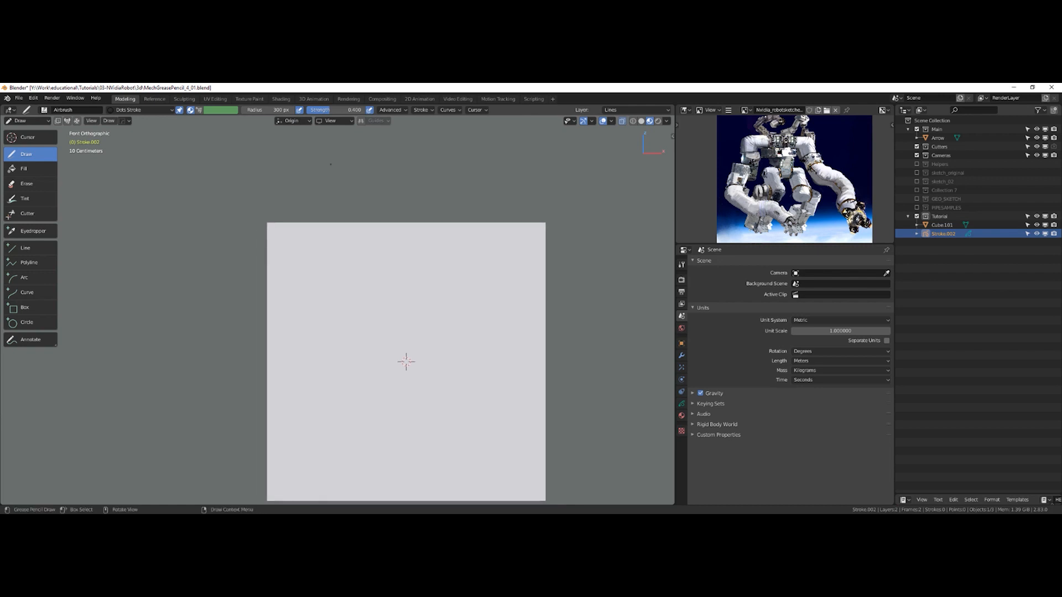
pyautogui.click(291, 121)
# Choose the Pencil brush as the Grease Pencil drawing brush
pyautogui.keyDown('ctrl'); pyautogui.moveTo(521, 248); pyautogui.dragTo(573, 322, button='middle'); pyautogui.keyUp('ctrl')
pyautogui.moveTo(774, 180); pyautogui.dragTo(773, 188, button='middle')
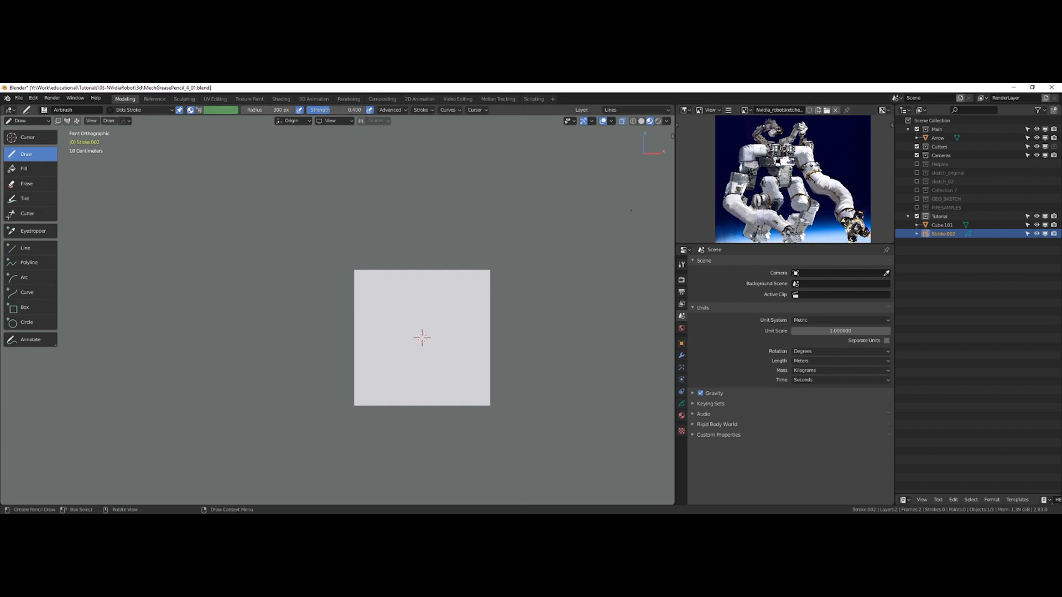
pyautogui.scroll(3, 780, 149)
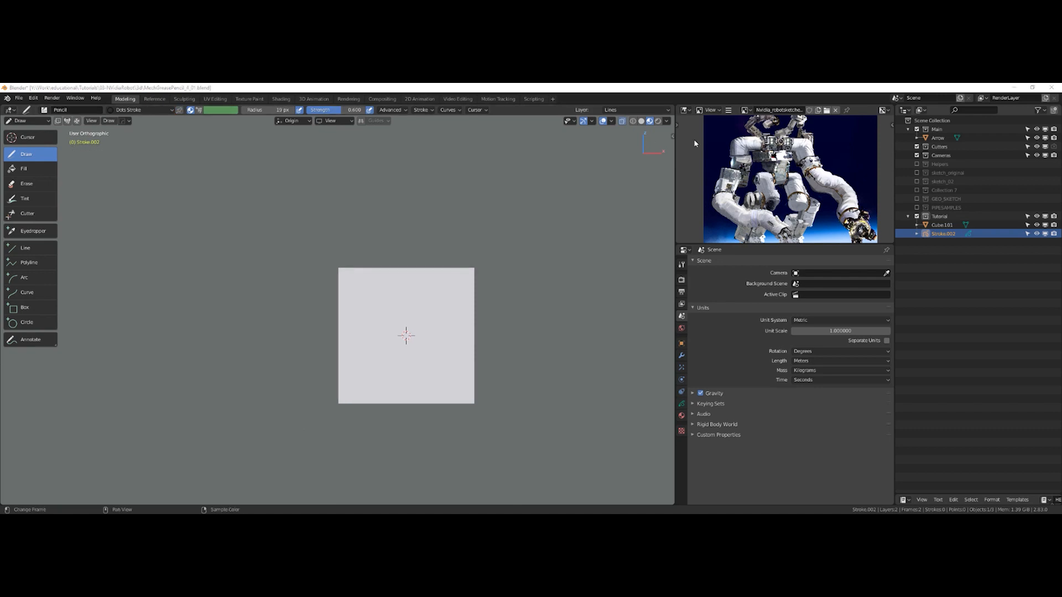
pyautogui.press('n')
pyautogui.click(615, 197)
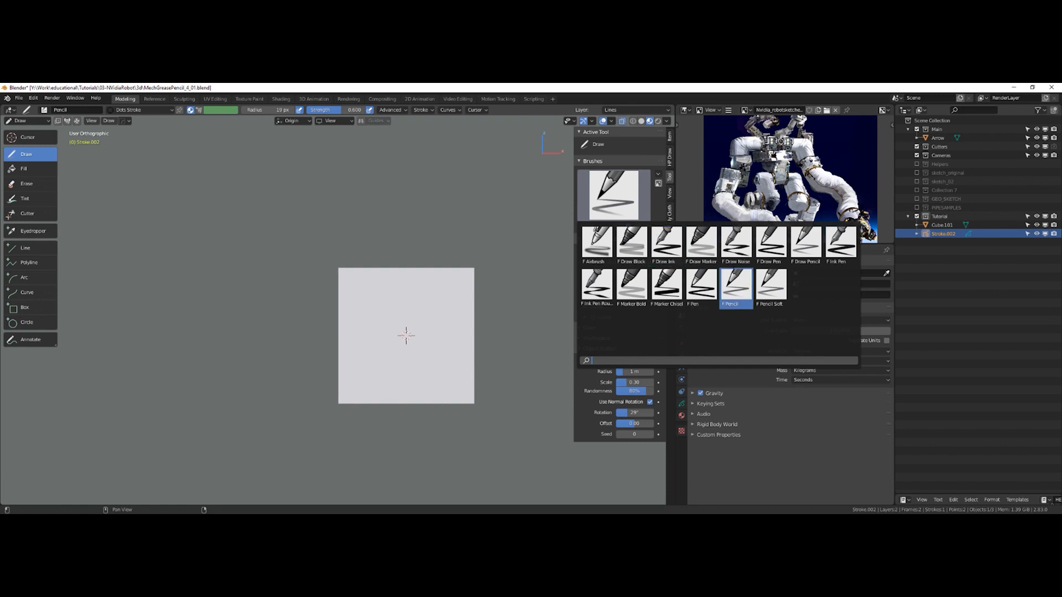
pyautogui.click(725, 284)
pyautogui.click(599, 188)
pyautogui.click(606, 187)
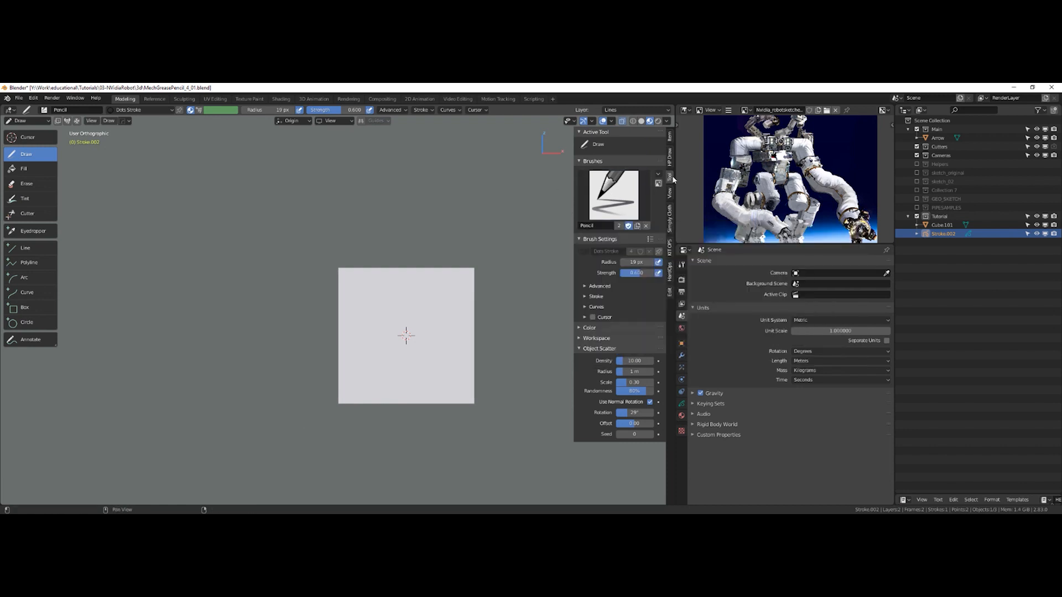
pyautogui.press('n')
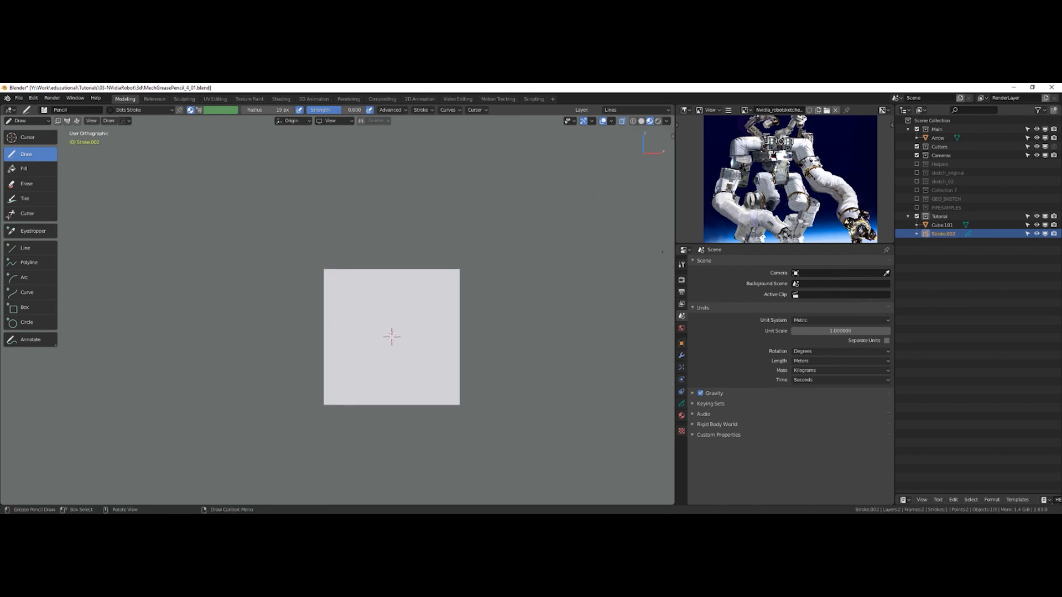
# Add a new layer to the Grease Pencil object, and lock and hide the Lines and Colors layers
pyautogui.click(682, 404)
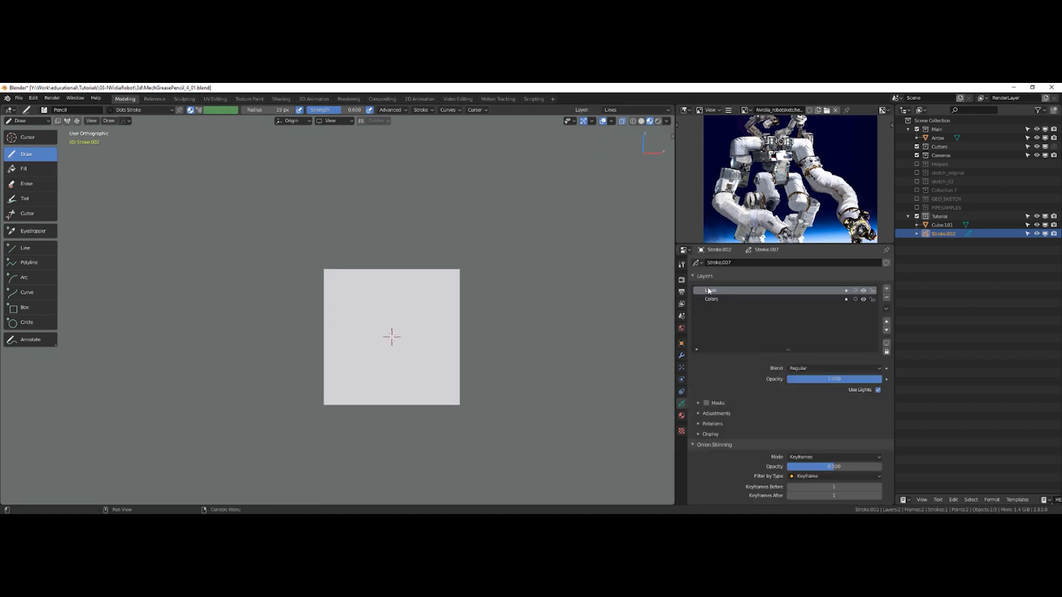
pyautogui.click(886, 289)
pyautogui.moveTo(872, 299)
pyautogui.mouseDown()
pyautogui.moveTo(872, 308)
pyautogui.moveTo(864, 299)
pyautogui.mouseUp()
pyautogui.keyDown('shift'); pyautogui.moveTo(513, 270); pyautogui.dragTo(493, 251, button='middle'); pyautogui.keyUp('shift')
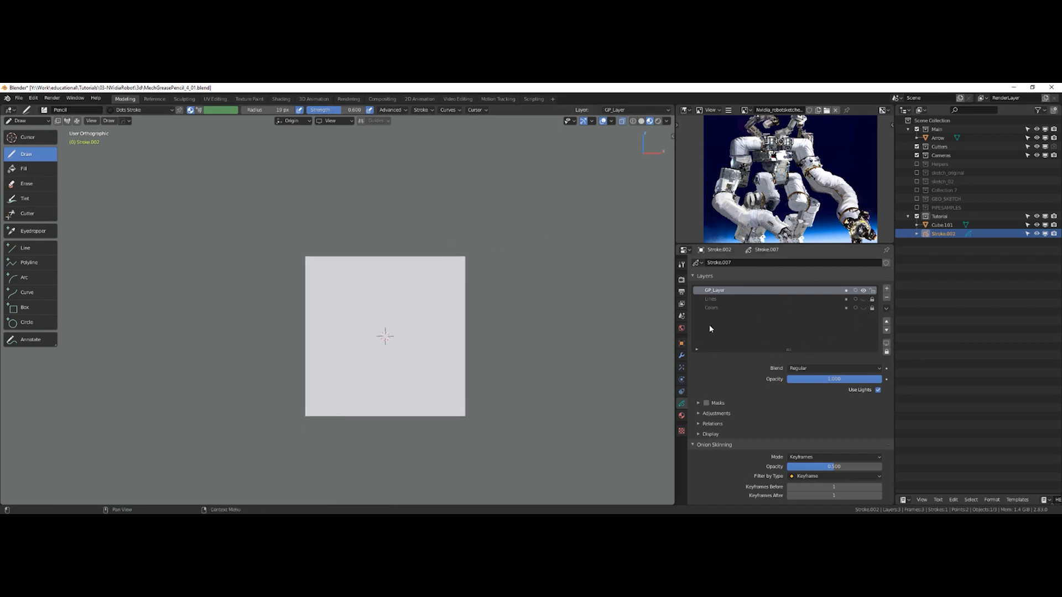
pyautogui.moveTo(383, 223); pyautogui.dragTo(458, 279)
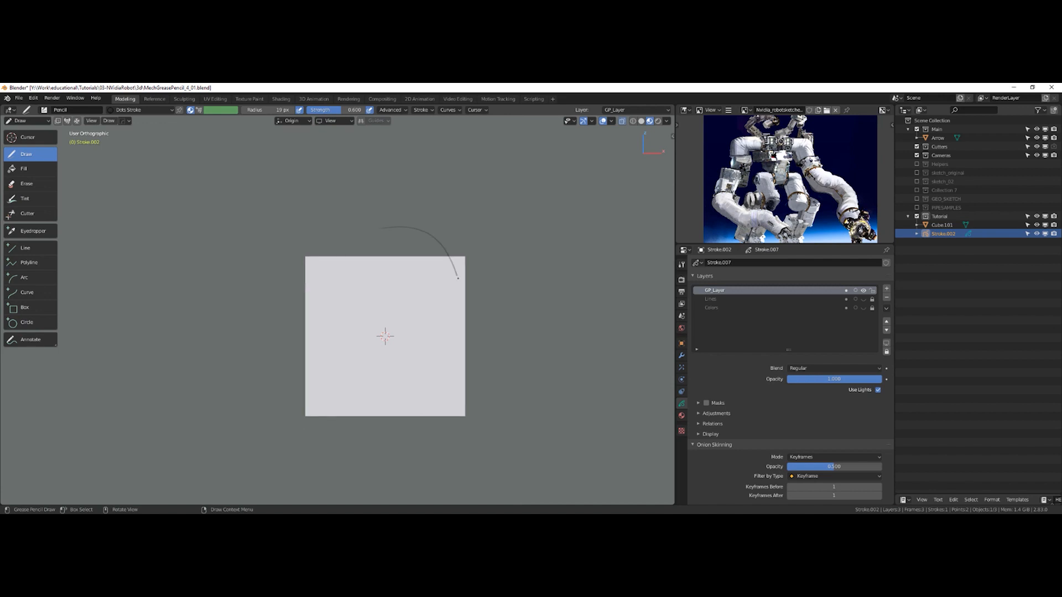
pyautogui.hotkey('ctrl', 'z')
pyautogui.moveTo(378, 222); pyautogui.dragTo(465, 260)
pyautogui.hotkey('ctrl', 'z')
pyautogui.hotkey('ctrl', 'z')
pyautogui.moveTo(398, 223); pyautogui.dragTo(451, 241)
pyautogui.hotkey('ctrl', 'z')
pyautogui.hotkey('ctrl', 'z')
# Sketch a small circle and a shoulder block over the cube's upper part, with an upper arm tube bending downward beside it
pyautogui.moveTo(378, 282)
pyautogui.mouseDown()
pyautogui.moveTo(397, 296)
pyautogui.moveTo(388, 283)
pyautogui.mouseUp()
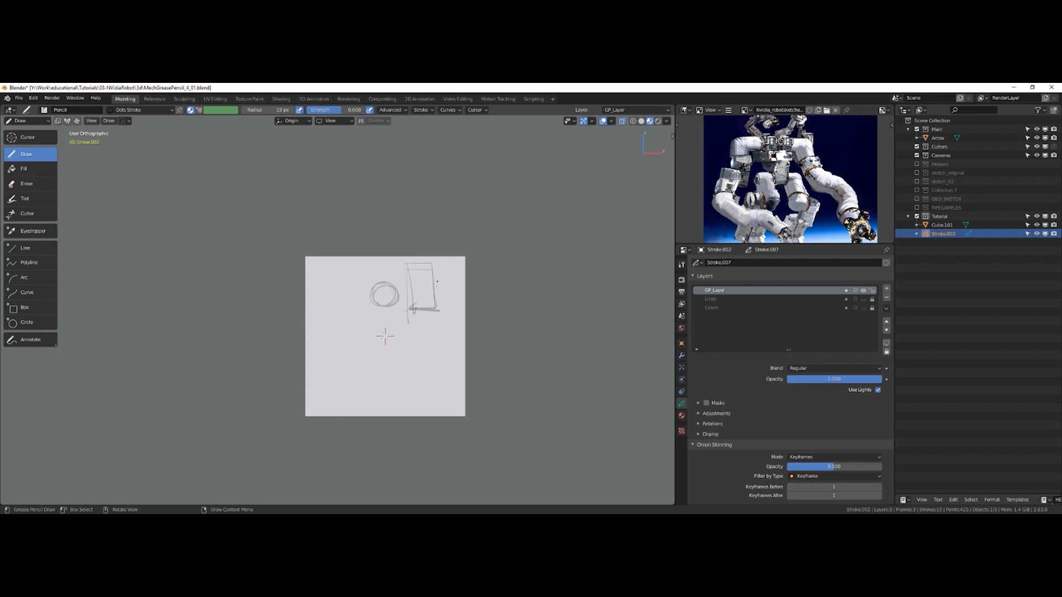
pyautogui.moveTo(436, 284); pyautogui.dragTo(439, 310)
pyautogui.hotkey('ctrl', 'z')
pyautogui.moveTo(524, 265)
pyautogui.mouseDown()
pyautogui.moveTo(540, 284)
pyautogui.moveTo(541, 327)
pyautogui.mouseUp()
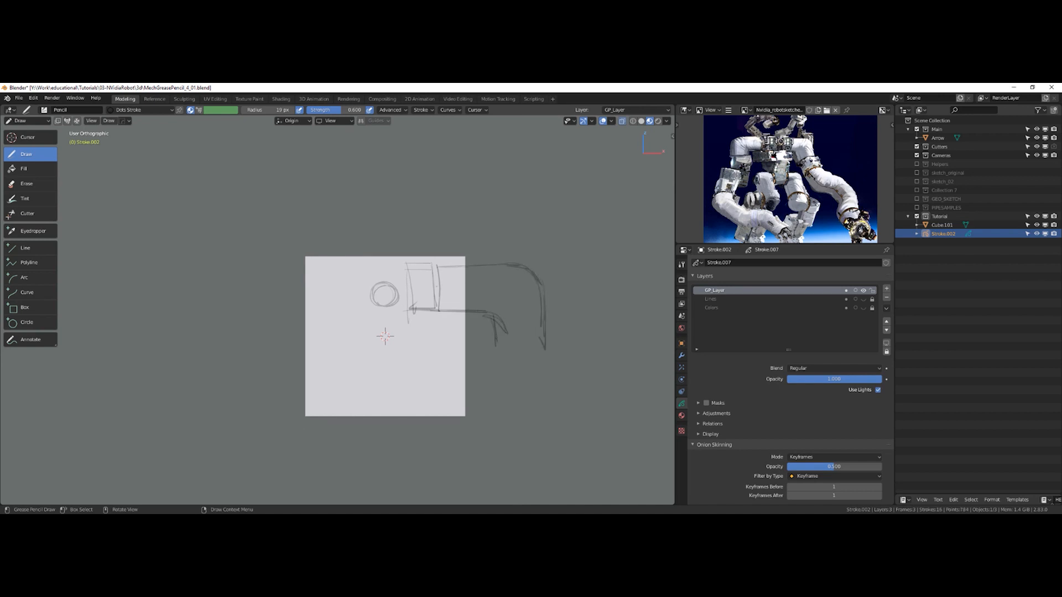
pyautogui.moveTo(496, 347); pyautogui.dragTo(550, 346)
# Sketch a rectangular elbow joint below the upper arm's open end, with a small round bolt in each corner
pyautogui.keyDown('shift'); pyautogui.moveTo(463, 282); pyautogui.dragTo(468, 240, button='middle'); pyautogui.keyUp('shift')
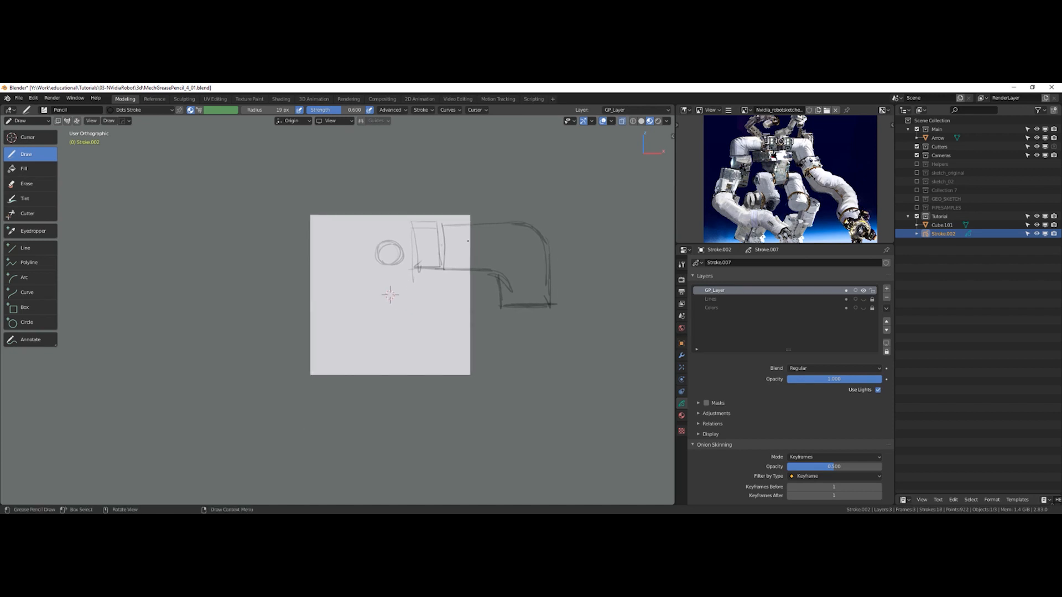
pyautogui.keyDown('shift'); pyautogui.moveTo(390, 295); pyautogui.dragTo(383, 276, button='middle'); pyautogui.keyUp('shift')
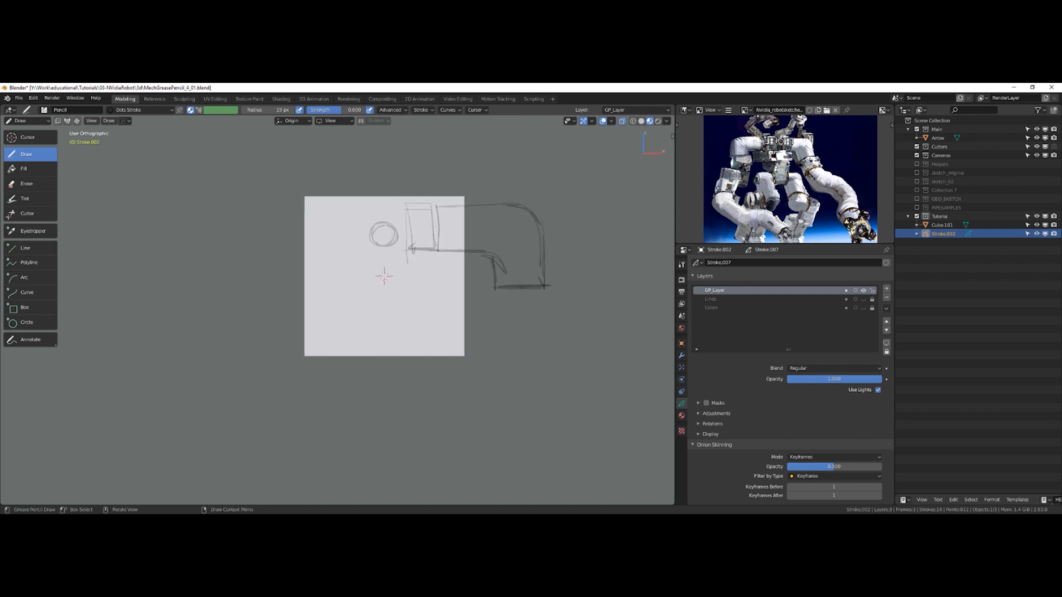
pyautogui.moveTo(523, 291); pyautogui.dragTo(547, 292)
pyautogui.moveTo(493, 293); pyautogui.dragTo(548, 293)
pyautogui.moveTo(494, 338); pyautogui.dragTo(554, 338)
pyautogui.moveTo(548, 293); pyautogui.dragTo(548, 342)
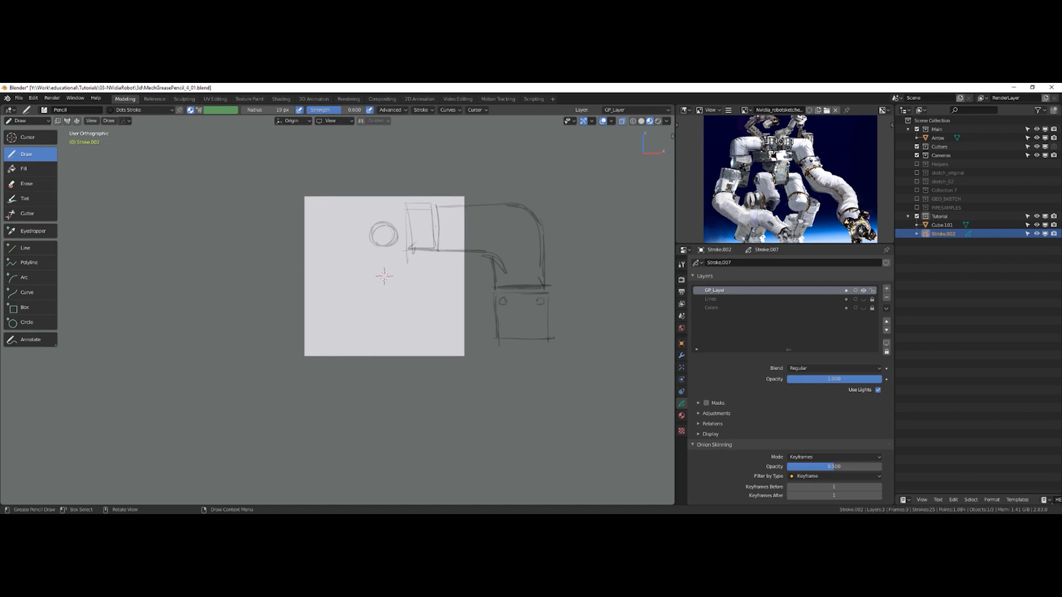
pyautogui.moveTo(504, 328); pyautogui.dragTo(505, 329)
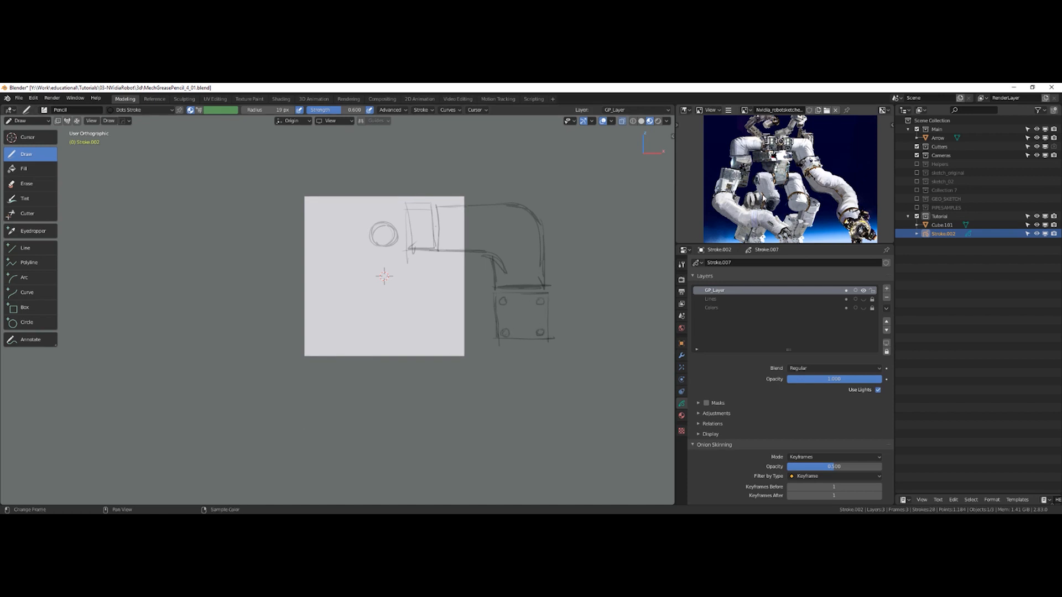
# Undo the corner bolts, draw two bolts side by side at the elbow joint's mid-height, and add bands along its upper and lower edges
pyautogui.scroll(4, 785, 177)
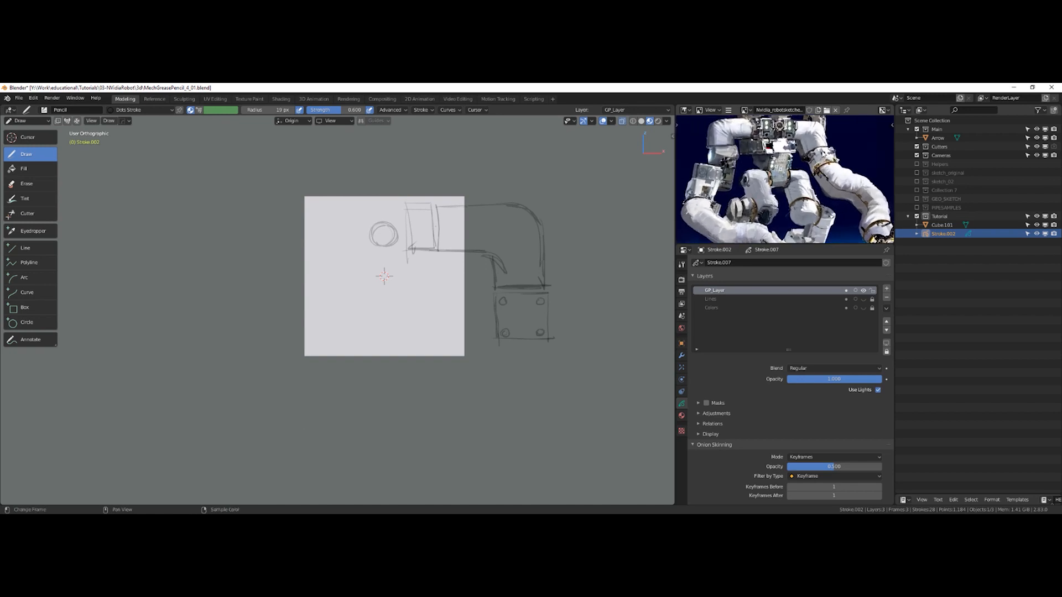
pyautogui.hotkey('ctrl', 'z')
pyautogui.hotkey('ctrl', 'z')
pyautogui.hotkey('ctrl', 'z')
pyautogui.hotkey('ctrl', 'z')
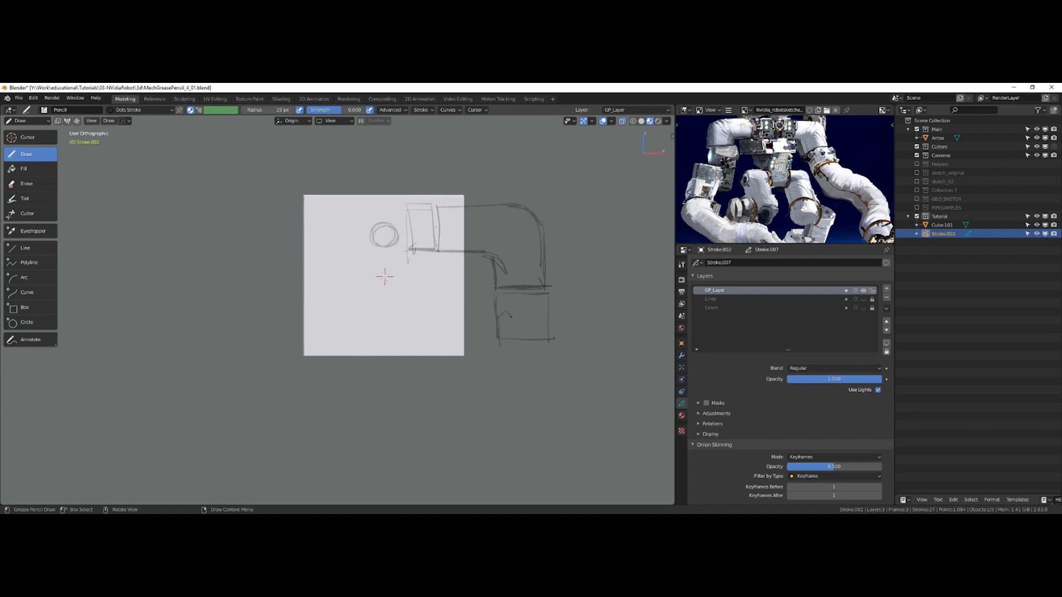
pyautogui.moveTo(542, 311); pyautogui.dragTo(544, 313)
pyautogui.moveTo(549, 293); pyautogui.dragTo(554, 293)
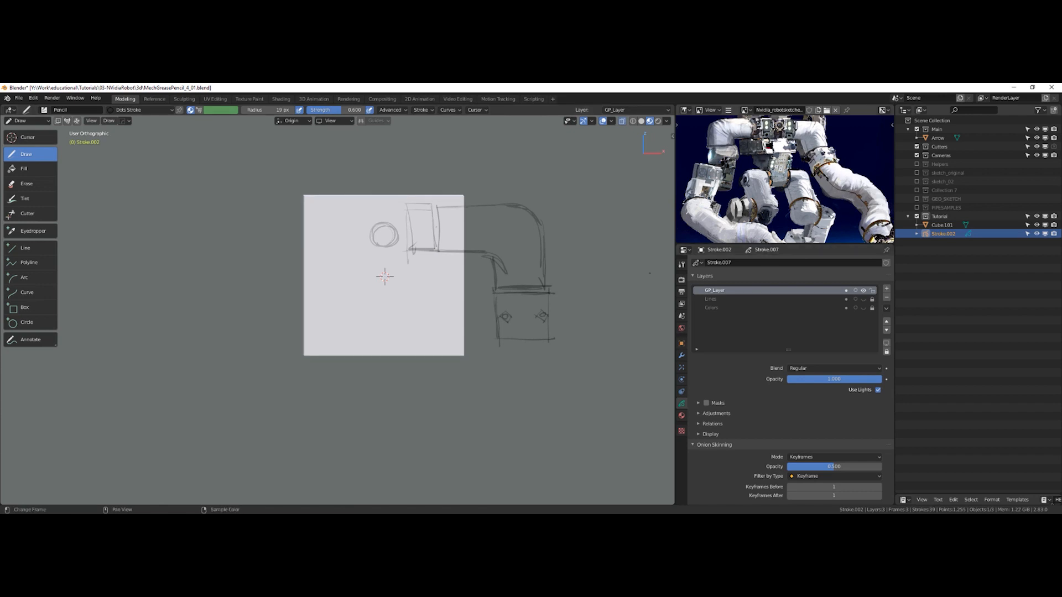
pyautogui.moveTo(524, 341); pyautogui.dragTo(552, 346)
# Sketch the S-curved forearm below the elbow joint, curving back inward at its lower end to form the wrist
pyautogui.keyDown('ctrl'); pyautogui.moveTo(834, 182); pyautogui.dragTo(830, 204, button='middle'); pyautogui.keyUp('ctrl')
pyautogui.keyDown('shift'); pyautogui.moveTo(384, 276); pyautogui.dragTo(395, 240, button='middle'); pyautogui.keyUp('shift')
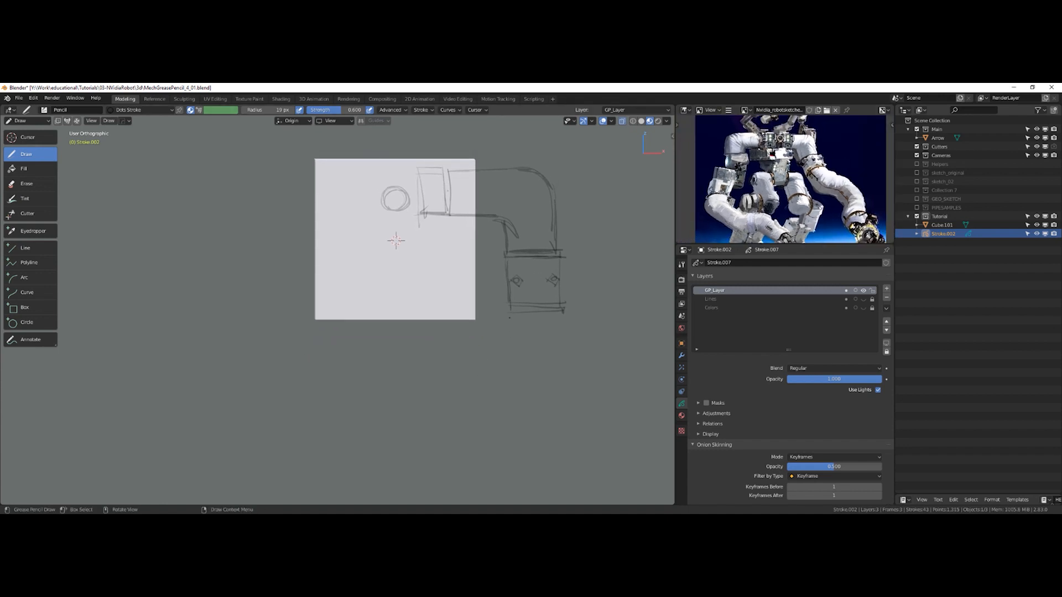
pyautogui.moveTo(509, 321)
pyautogui.mouseDown()
pyautogui.moveTo(508, 354)
pyautogui.moveTo(549, 386)
pyautogui.mouseUp()
pyautogui.keyDown('shift'); pyautogui.moveTo(396, 240); pyautogui.dragTo(354, 172, button='middle'); pyautogui.keyUp('shift')
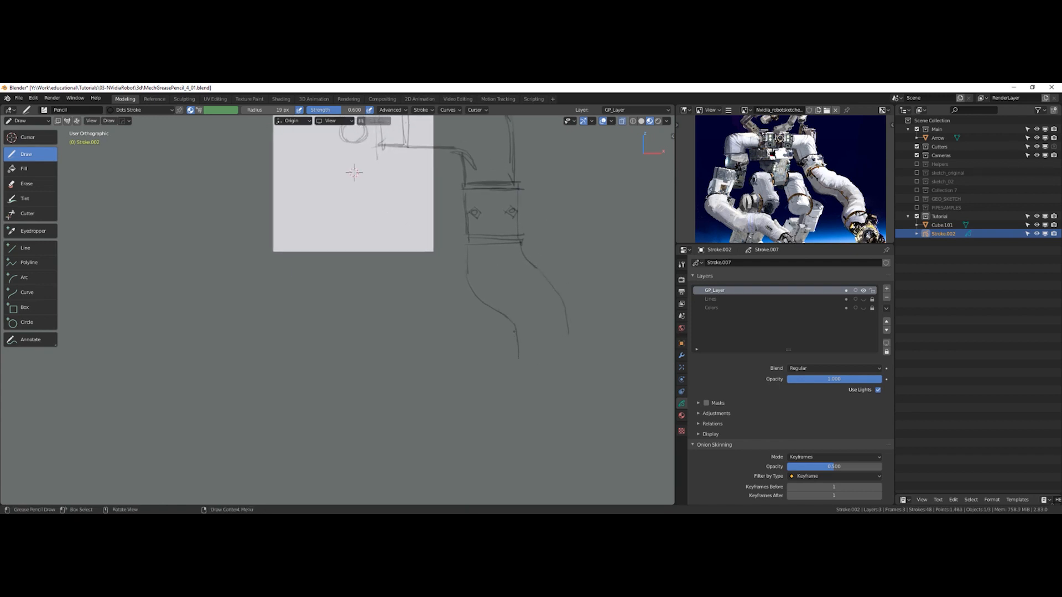
pyautogui.moveTo(570, 384); pyautogui.dragTo(561, 434)
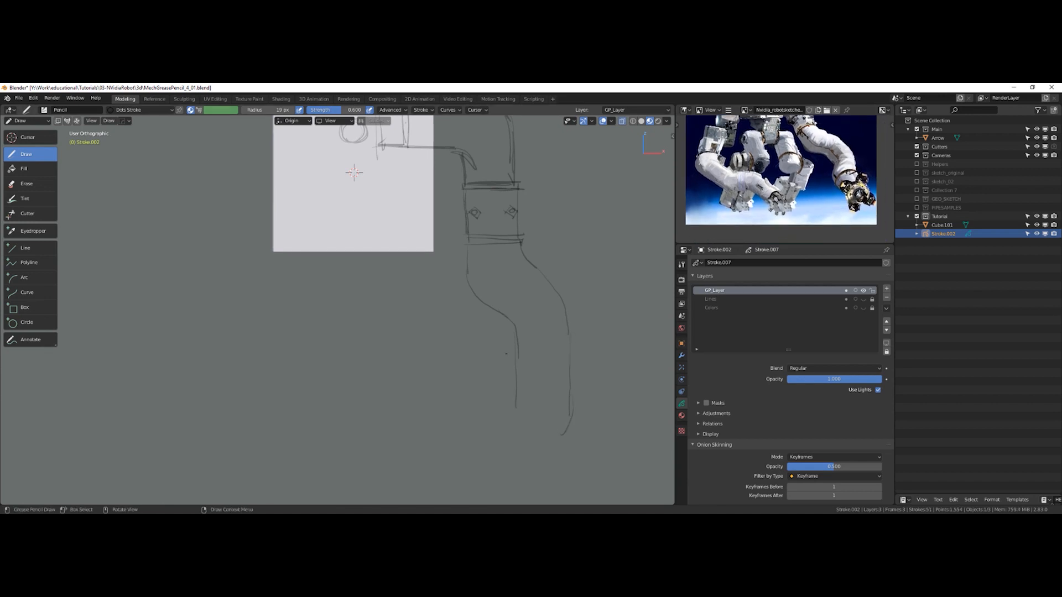
pyautogui.moveTo(516, 395); pyautogui.dragTo(481, 448)
pyautogui.moveTo(563, 428); pyautogui.dragTo(540, 457)
# Switch the Grease Pencil object to Edit Mode and select all arm strokes, leaving out the small circle
pyautogui.keyDown('ctrl'); pyautogui.moveTo(416, 199); pyautogui.dragTo(417, 209, button='middle'); pyautogui.keyUp('ctrl')
pyautogui.keyDown('shift'); pyautogui.moveTo(417, 208); pyautogui.dragTo(497, 233, button='middle'); pyautogui.keyUp('shift')
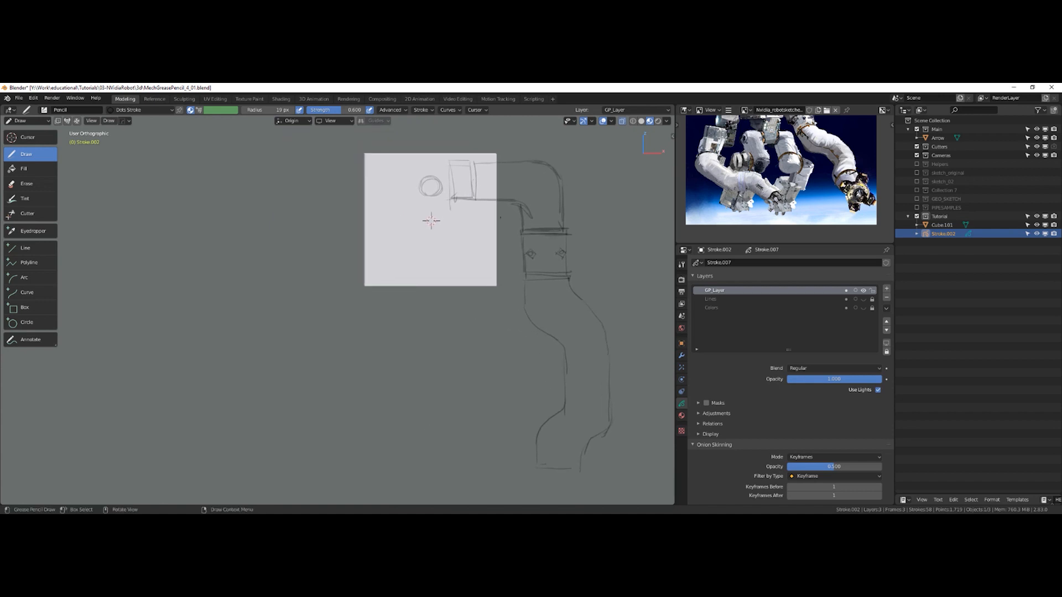
pyautogui.hotkey('ctrl', 'Tab')
pyautogui.click(506, 115)
pyautogui.moveTo(444, 146); pyautogui.dragTo(660, 483)
# Try to separate the selected arm strokes into their own object and undo the separation
pyautogui.rightClick(569, 310)
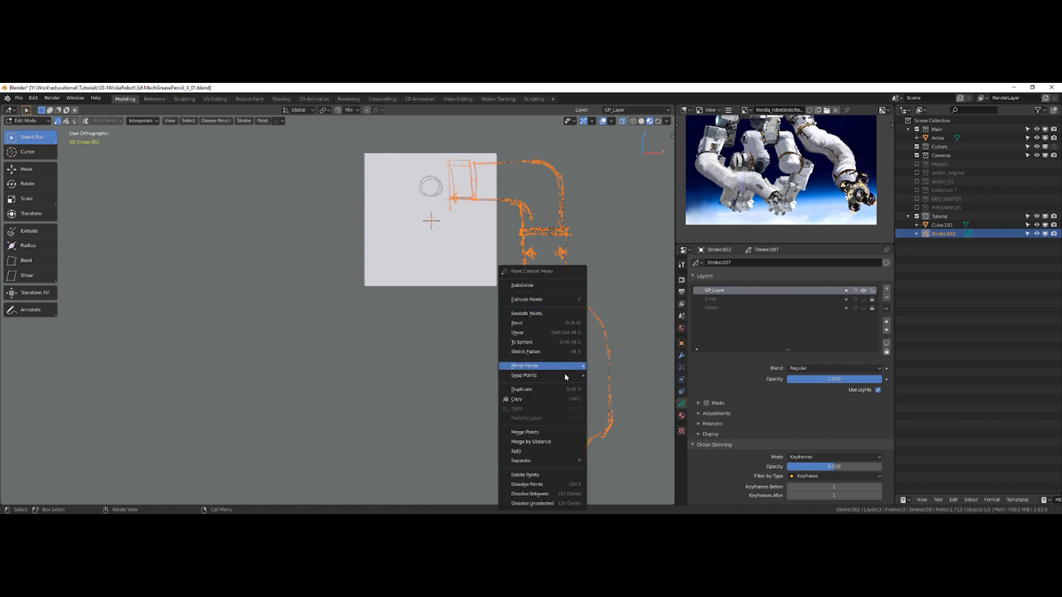
pyautogui.click(533, 461)
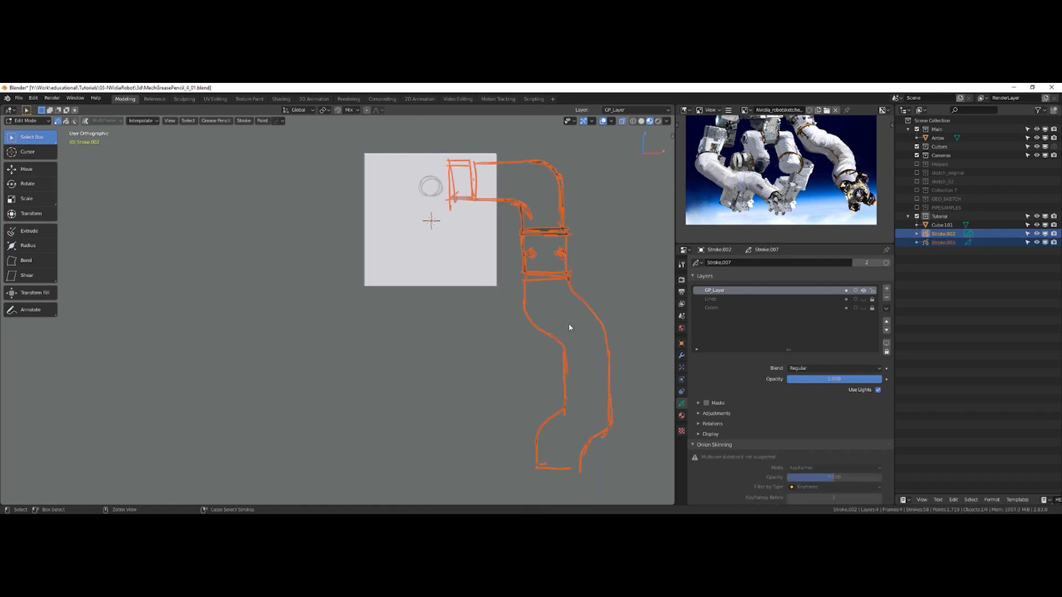
pyautogui.hotkey('ctrl', 'z')
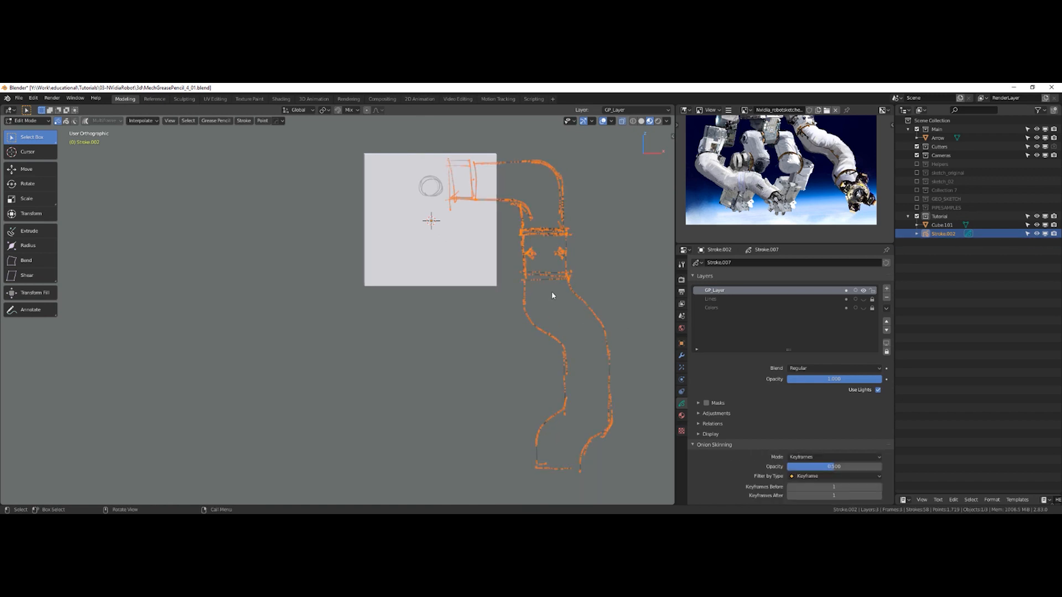
pyautogui.hotkey('ctrl', 'Tab')
pyautogui.click(486, 200)
pyautogui.rightClick(481, 208)
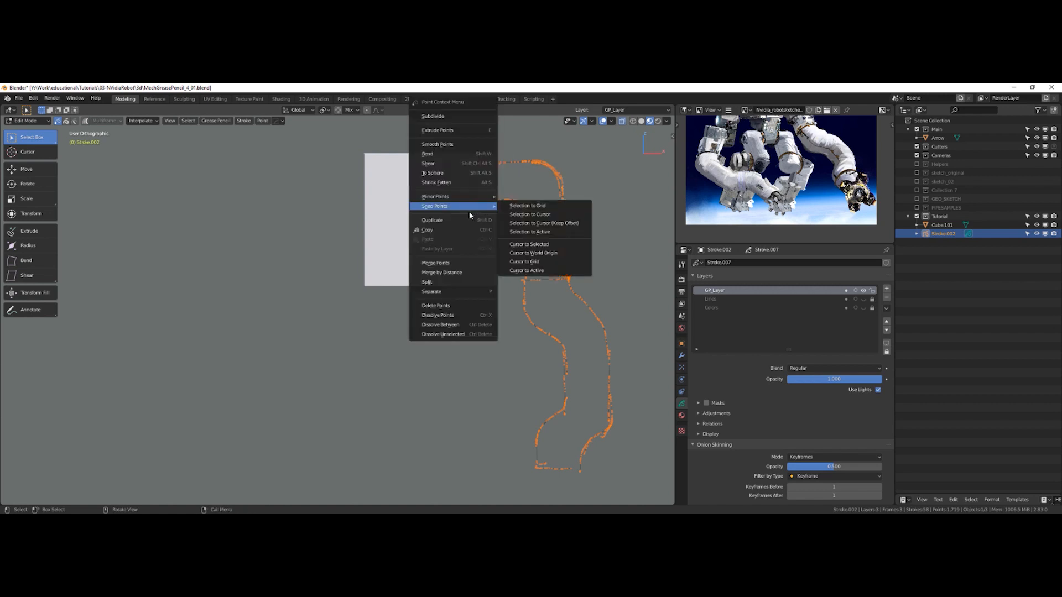
pyautogui.click(455, 285)
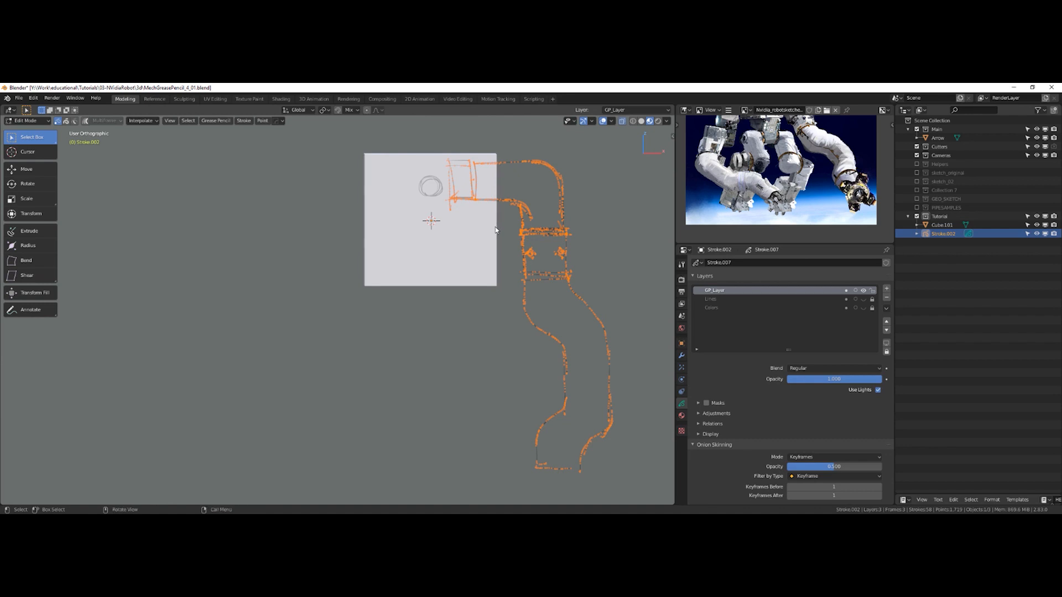
# Cut the selected arm strokes, add a new layer for them named arms, and paste the strokes back
pyautogui.hotkey('ctrl', 'x')
pyautogui.click(886, 289)
pyautogui.hotkey('ctrl', 'v')
pyautogui.write('arms')
pyautogui.press('Return')
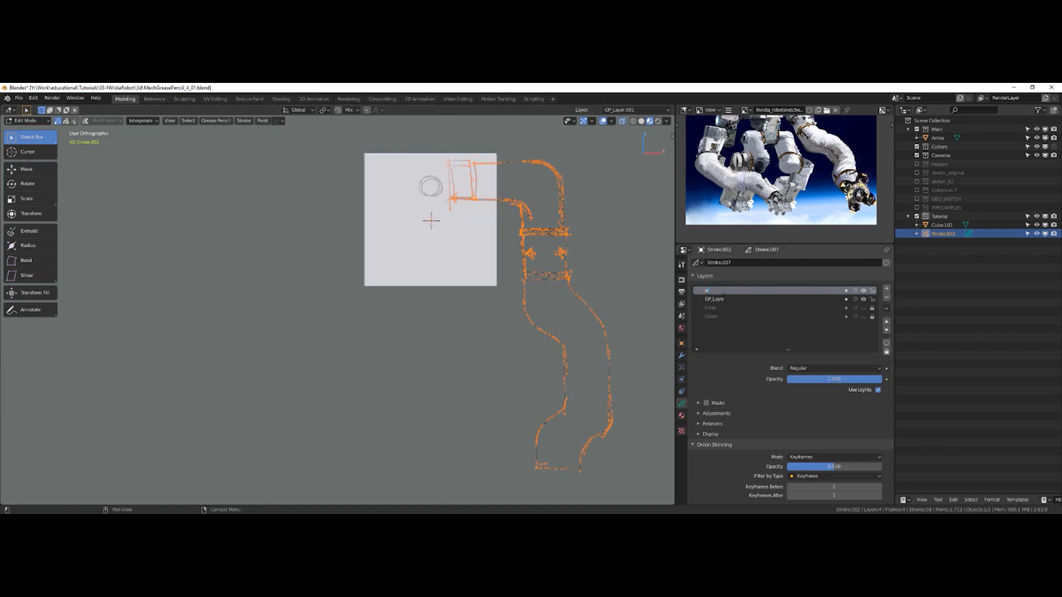
# Lock the arms layer and rename it arms_sketch
pyautogui.click(872, 291)
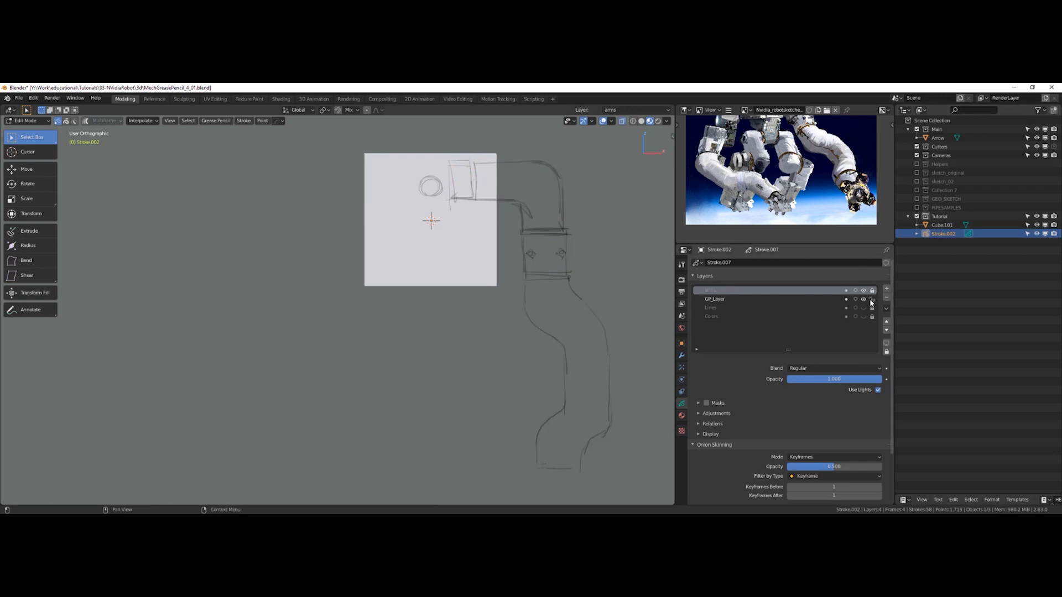
pyautogui.click(826, 299)
pyautogui.doubleClick(721, 290)
pyautogui.click(721, 289)
pyautogui.write('_sketch')
pyautogui.press('Return')
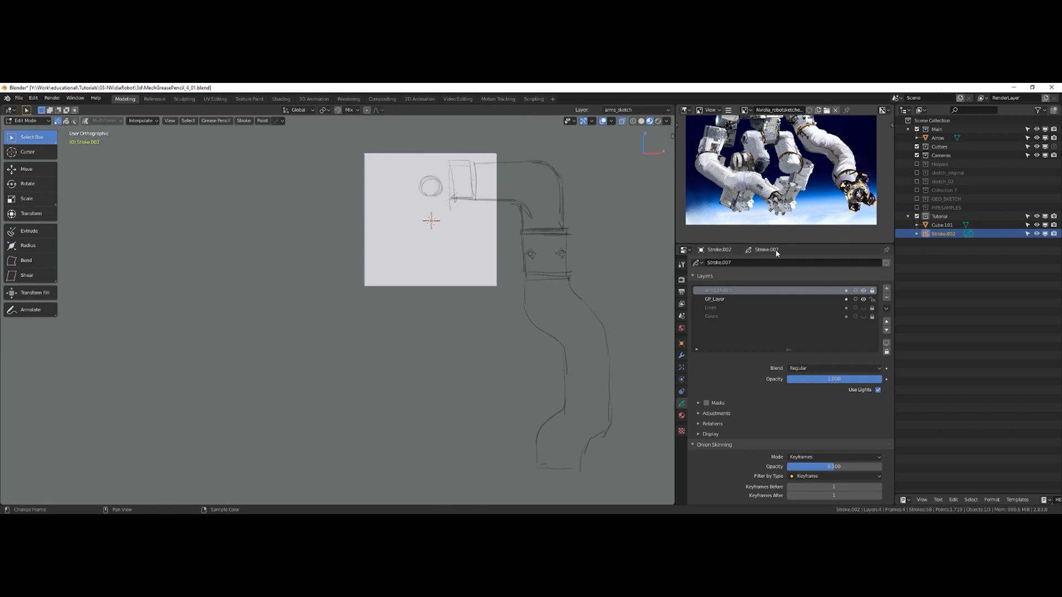
# Select the GP_Layer layer and rename it base_sketch
pyautogui.click(724, 299)
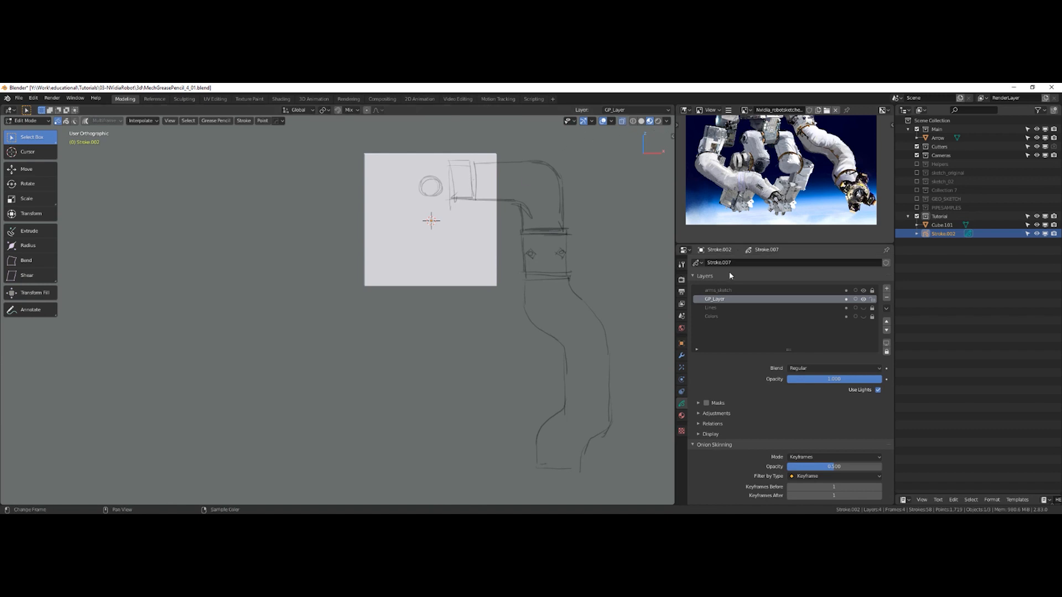
pyautogui.doubleClick(714, 299)
pyautogui.write('base')
pyautogui.press('Return')
pyautogui.doubleClick(712, 299)
pyautogui.write('_sketch')
pyautogui.press('Return')
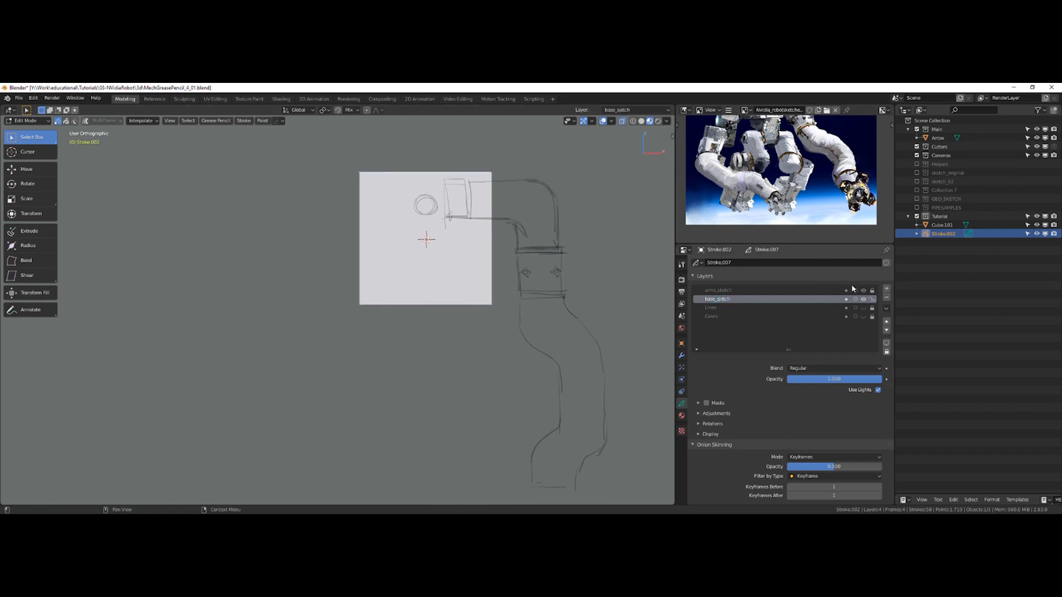
# Return the Grease Pencil object to Draw mode and frame the torso in both the reference image and the sketch view
pyautogui.keyDown('shift'); pyautogui.moveTo(540, 280); pyautogui.dragTo(546, 299, button='middle'); pyautogui.keyUp('shift')
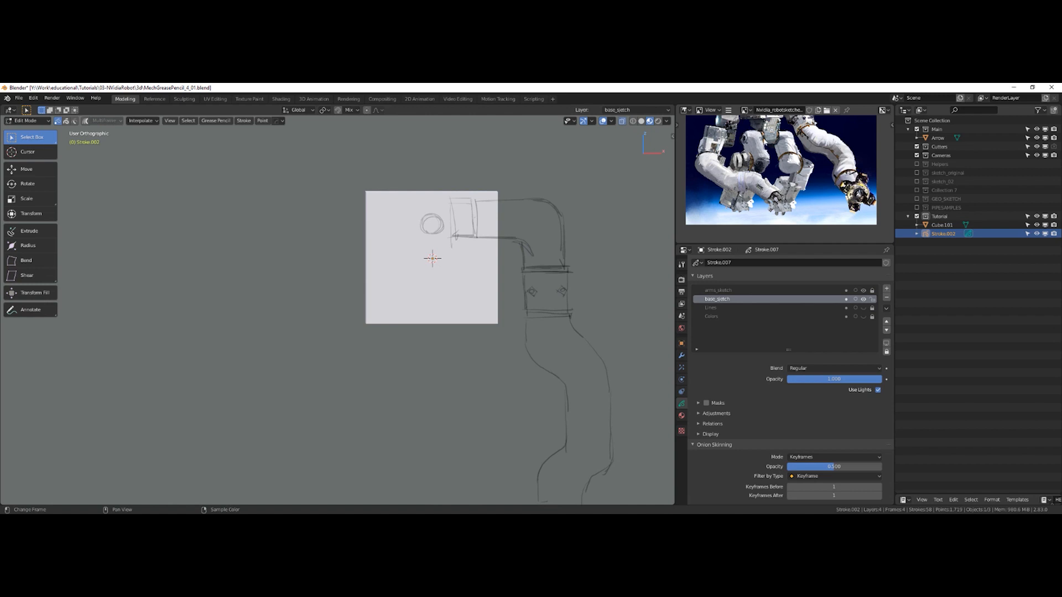
pyautogui.moveTo(766, 140); pyautogui.dragTo(768, 193, button='middle')
pyautogui.moveTo(771, 157)
pyautogui.keyDown('ctrl'); pyautogui.mouseDown(button='middle')
pyautogui.moveTo(815, 156)
pyautogui.moveTo(789, 176)
pyautogui.moveTo(794, 188)
pyautogui.mouseUp(button='middle'); pyautogui.keyUp('ctrl')
pyautogui.hotkey('ctrl', 'Tab')
pyautogui.click(433, 139)
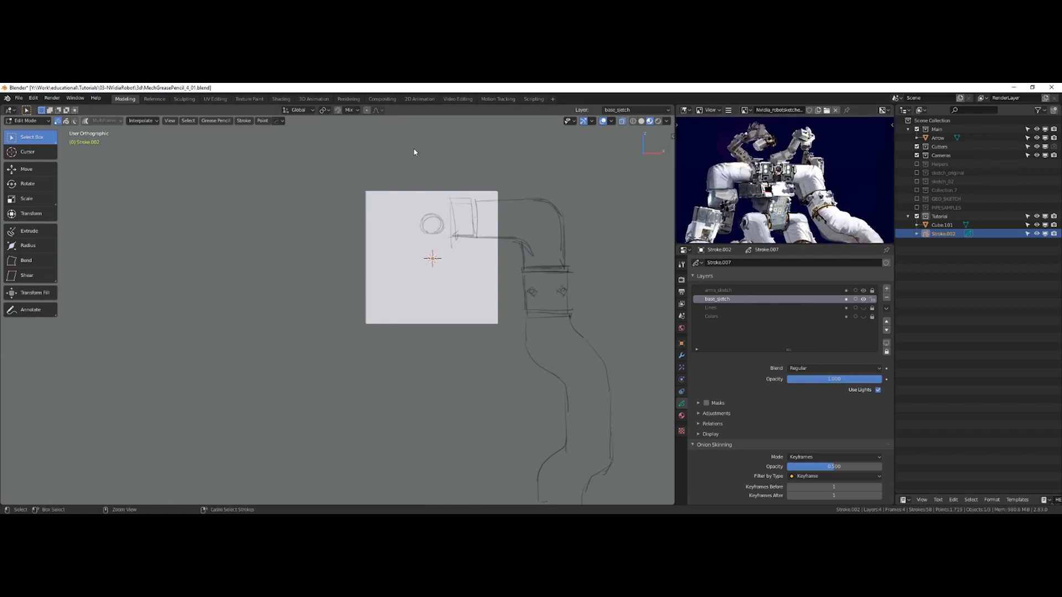
pyautogui.hotkey('ctrl', 'Tab')
pyautogui.click(358, 122)
pyautogui.keyDown('shift'); pyautogui.moveTo(477, 203); pyautogui.dragTo(474, 235, button='middle'); pyautogui.keyUp('shift')
pyautogui.keyDown('ctrl'); pyautogui.moveTo(474, 235); pyautogui.dragTo(378, 257, button='middle'); pyautogui.keyUp('ctrl')
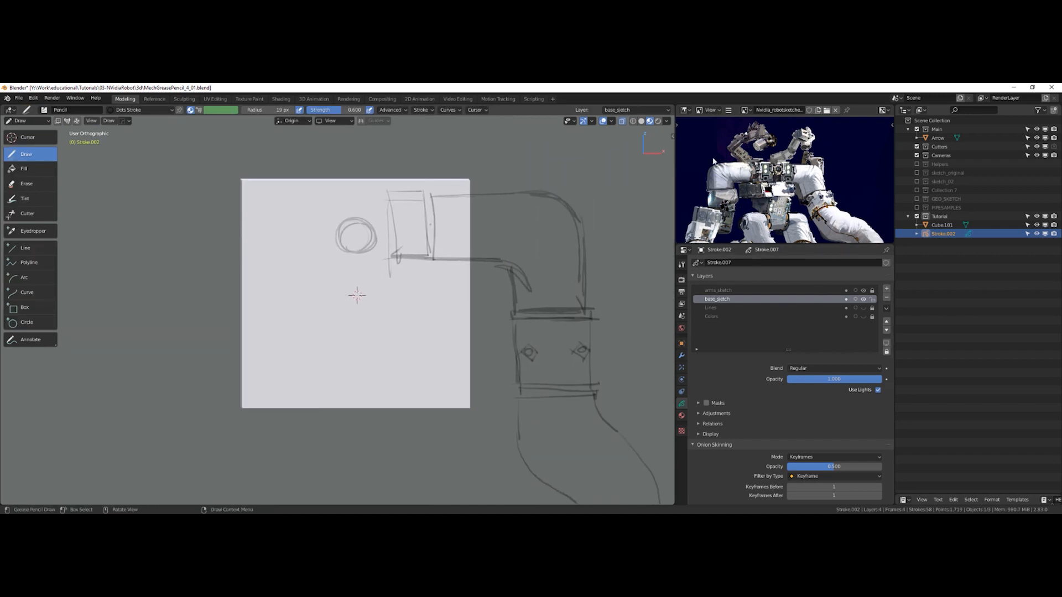
pyautogui.moveTo(306, 270); pyautogui.dragTo(426, 265)
pyautogui.hotkey('ctrl', 'z')
pyautogui.moveTo(356, 295)
pyautogui.keyDown('shift'); pyautogui.mouseDown(button='middle')
pyautogui.moveTo(375, 256)
pyautogui.moveTo(375, 267)
pyautogui.mouseUp(button='middle'); pyautogui.keyUp('shift')
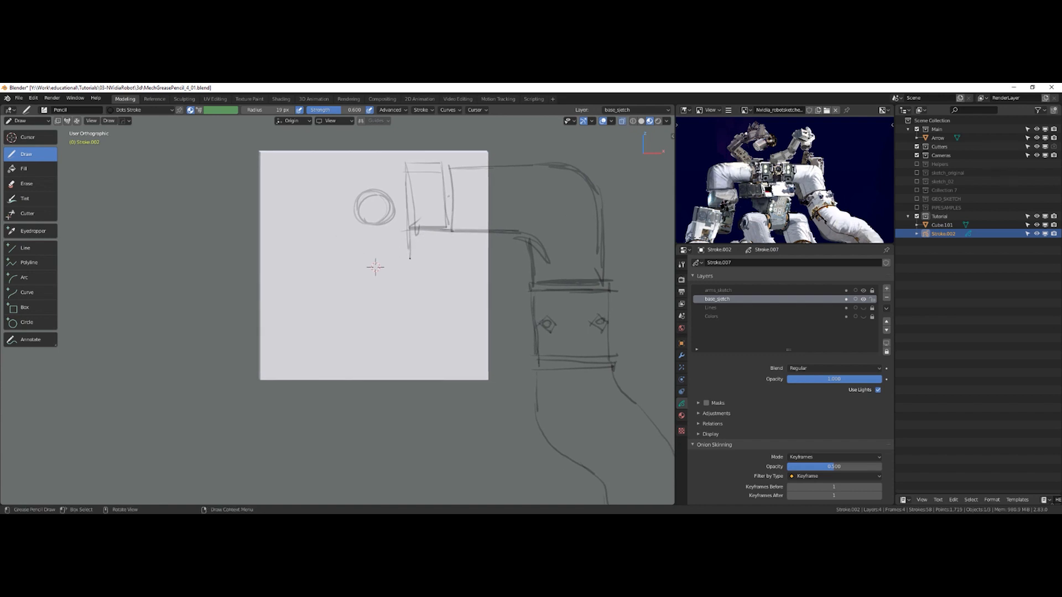
# Sketch the shoulder collar's sides down to a closed lower edge, and add a short horizontal torso line just beneath it
pyautogui.moveTo(446, 200)
pyautogui.mouseDown()
pyautogui.moveTo(446, 254)
pyautogui.moveTo(410, 254)
pyautogui.mouseUp()
pyautogui.moveTo(407, 195); pyautogui.dragTo(411, 255)
pyautogui.moveTo(390, 257)
pyautogui.mouseDown()
pyautogui.moveTo(458, 259)
pyautogui.moveTo(296, 258)
pyautogui.mouseUp()
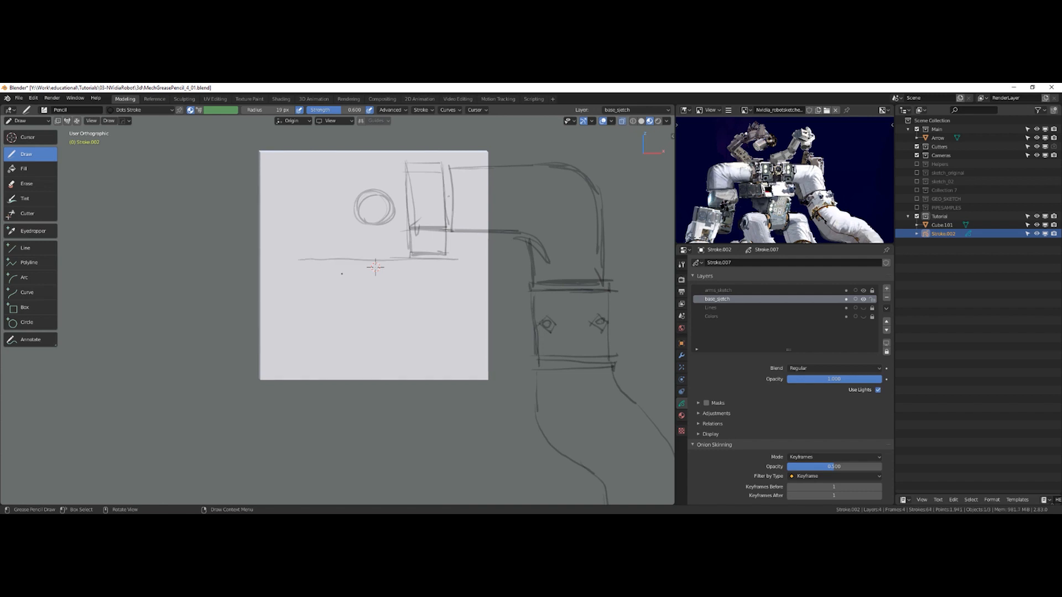
pyautogui.hotkey('ctrl', 'z')
pyautogui.moveTo(446, 260); pyautogui.dragTo(378, 260)
# Mirror the Grease Pencil sketch across the X axis in Object mode to create the opposite half of the robot
pyautogui.hotkey('ctrl', 'Tab')
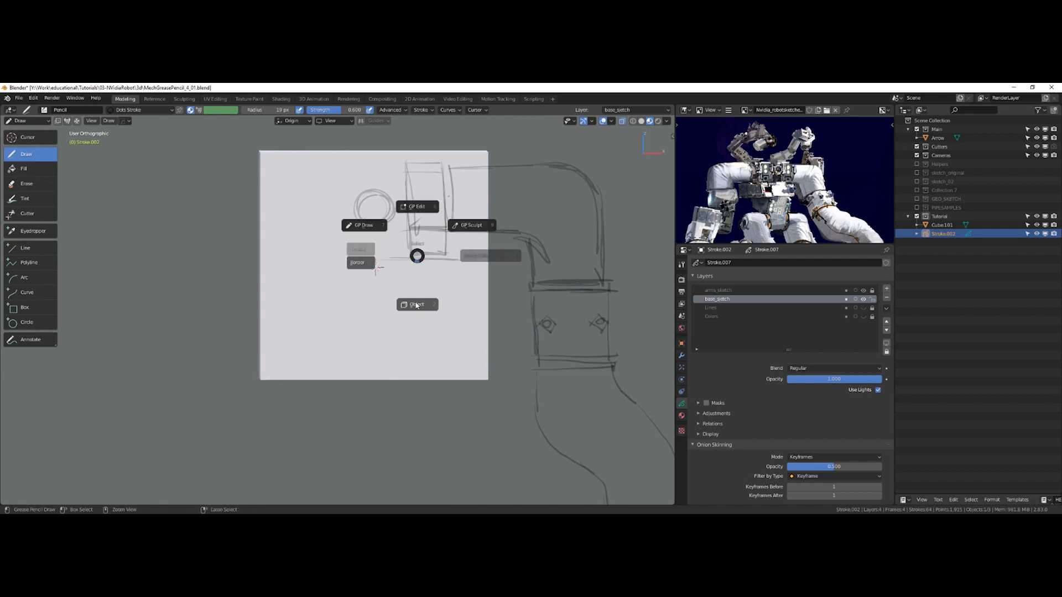
pyautogui.click(417, 271)
pyautogui.keyDown('shift'); pyautogui.moveTo(413, 272); pyautogui.dragTo(438, 272, button='middle'); pyautogui.keyUp('shift')
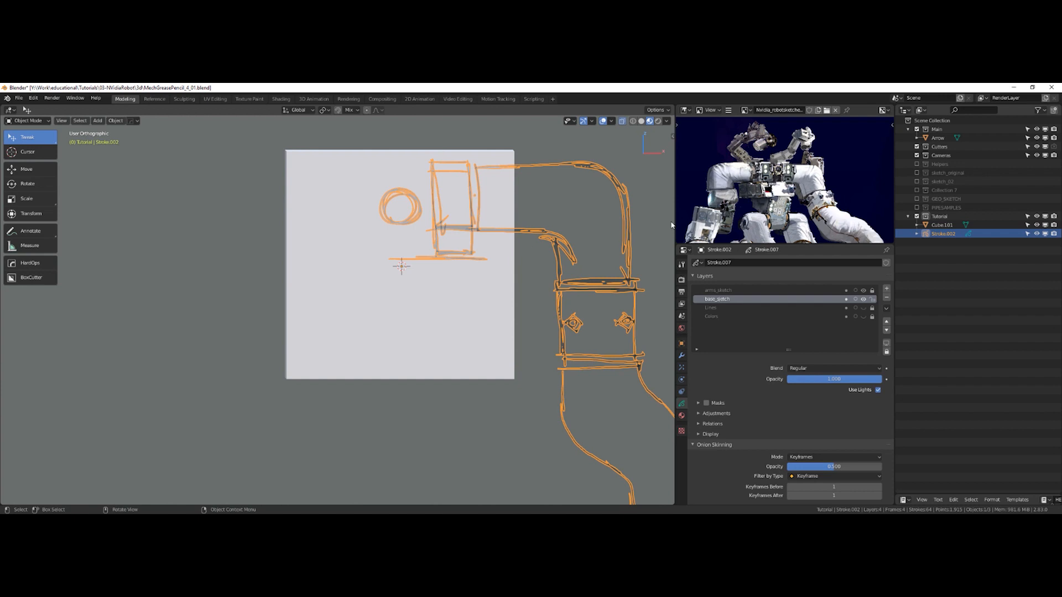
pyautogui.hotkey('alt', 'x')
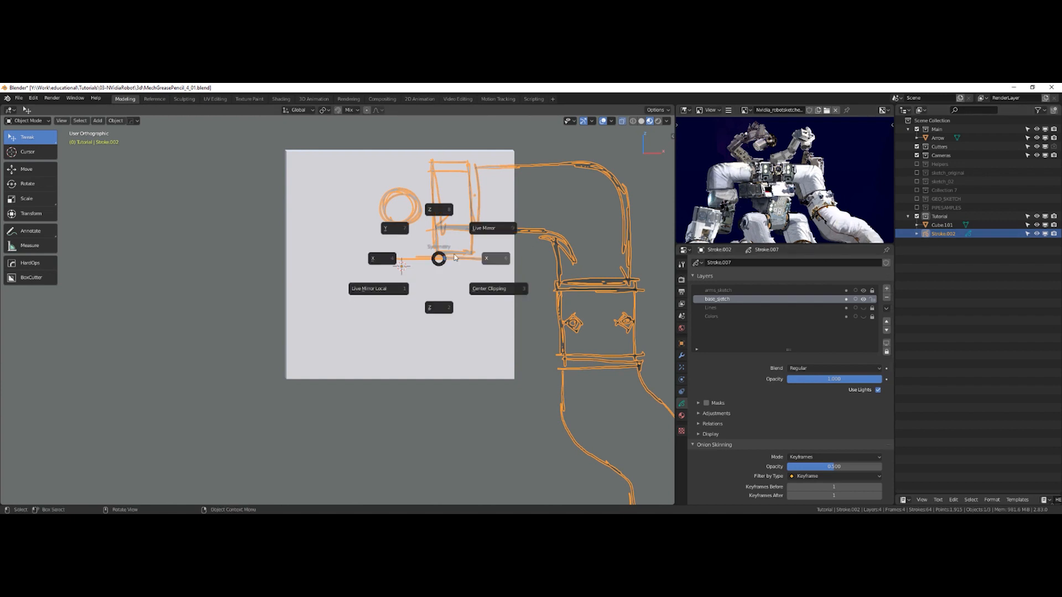
pyautogui.click(496, 228)
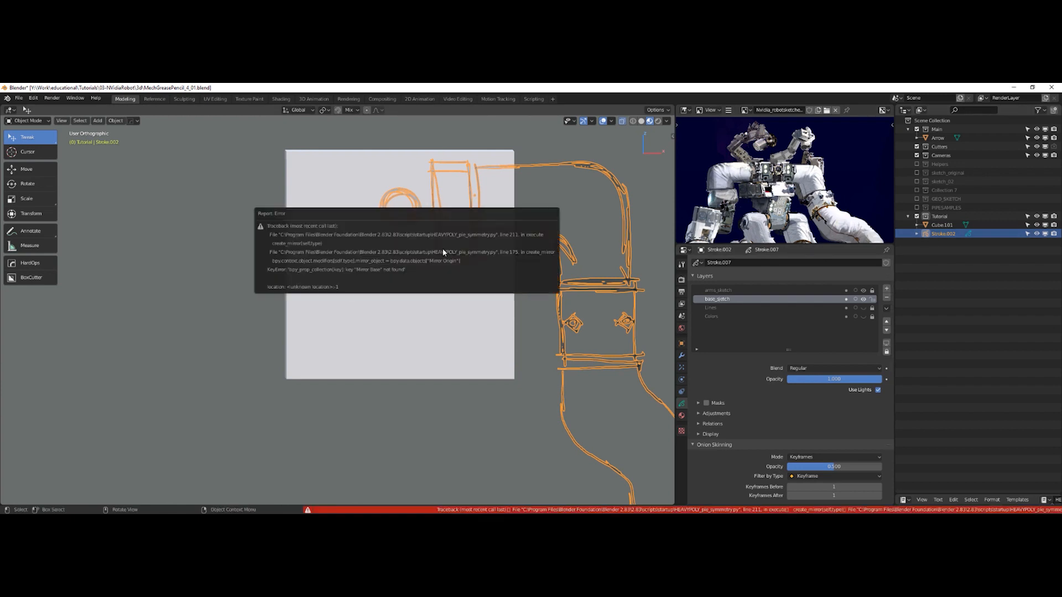
pyautogui.hotkey('alt', 'x')
pyautogui.click(504, 252)
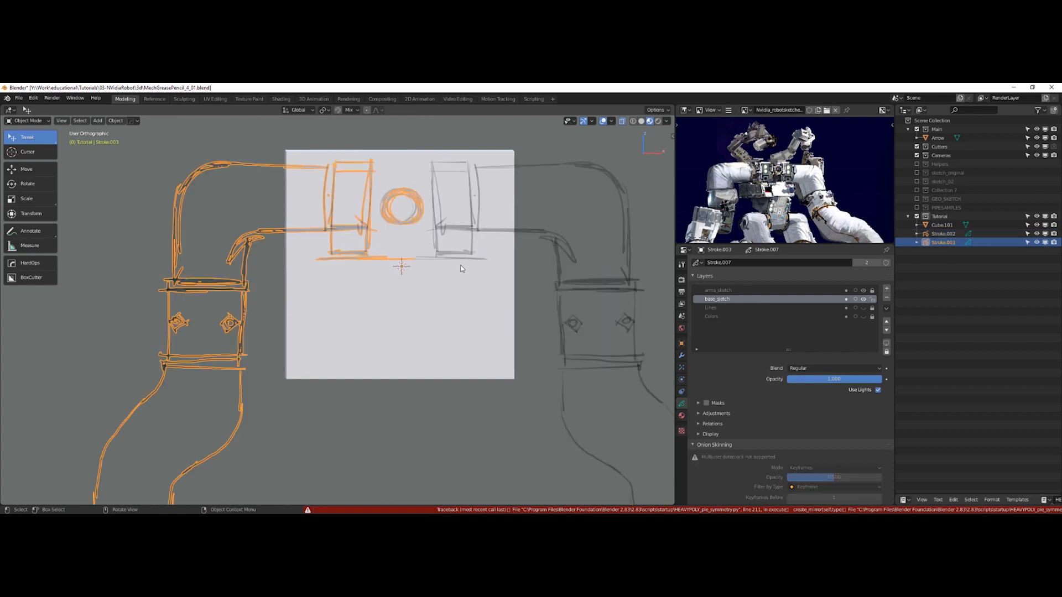
pyautogui.scroll(-2, 462, 247)
pyautogui.moveTo(410, 270)
pyautogui.keyDown('shift'); pyautogui.mouseDown(button='middle')
pyautogui.moveTo(499, 233)
pyautogui.moveTo(393, 279)
pyautogui.moveTo(474, 209)
pyautogui.moveTo(432, 254)
pyautogui.moveTo(466, 226)
pyautogui.mouseUp(button='middle'); pyautogui.keyUp('shift')
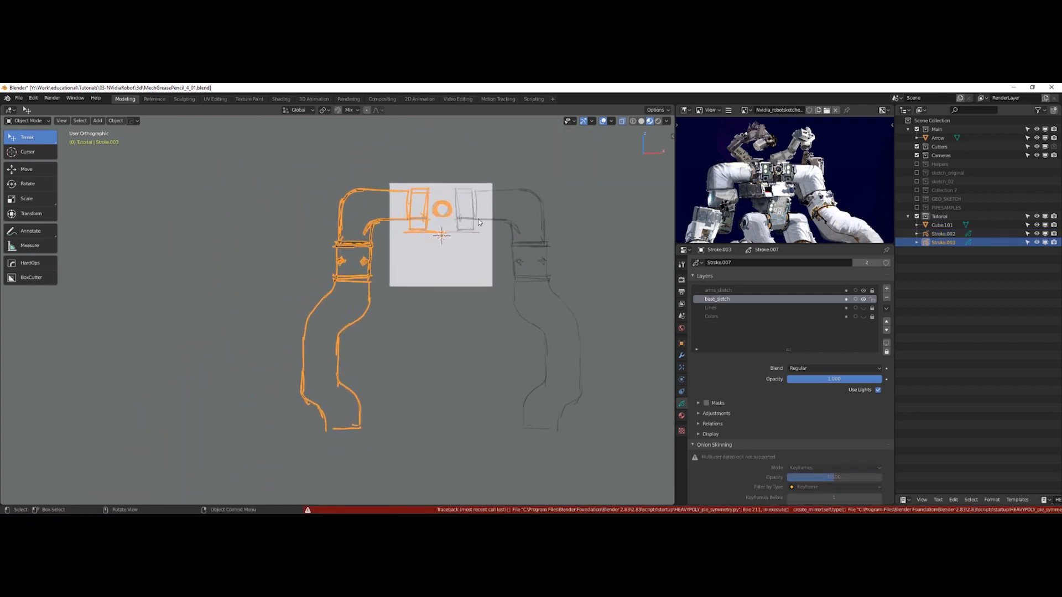
# Enter Edit mode on the original half of the sketch and unlock the arms_sketch layer
pyautogui.click(470, 222)
pyautogui.press('g')
pyautogui.press('x')
pyautogui.rightClick(480, 223)
pyautogui.press('space')
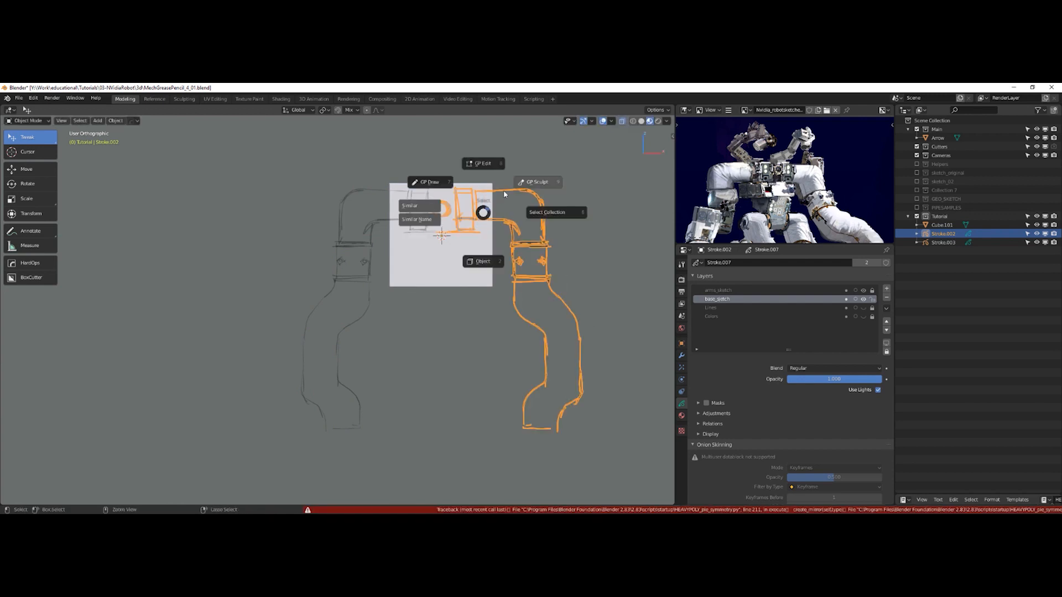
pyautogui.click(496, 160)
pyautogui.moveTo(438, 159); pyautogui.dragTo(619, 459)
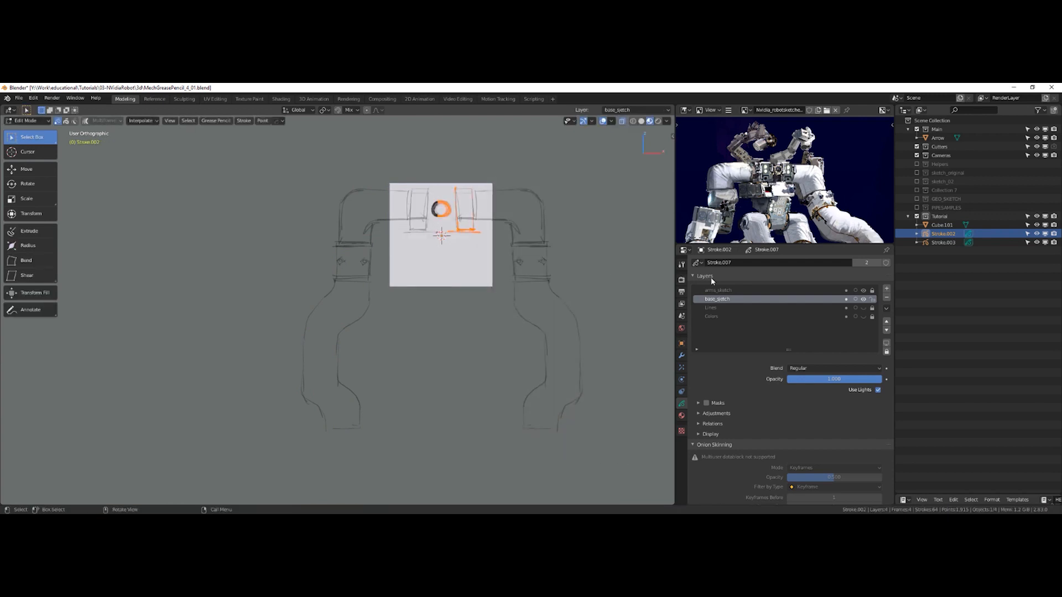
pyautogui.click(872, 290)
# Select all strokes of the original half and move them along the X axis to align the centre circle
pyautogui.moveTo(424, 153); pyautogui.dragTo(602, 388)
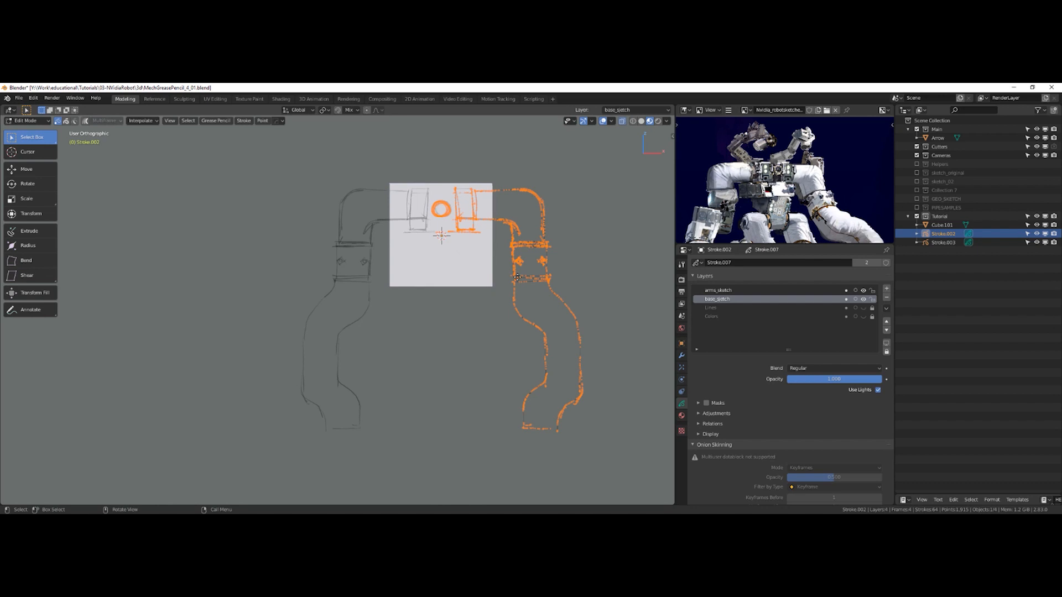
pyautogui.press('g')
pyautogui.press('x')
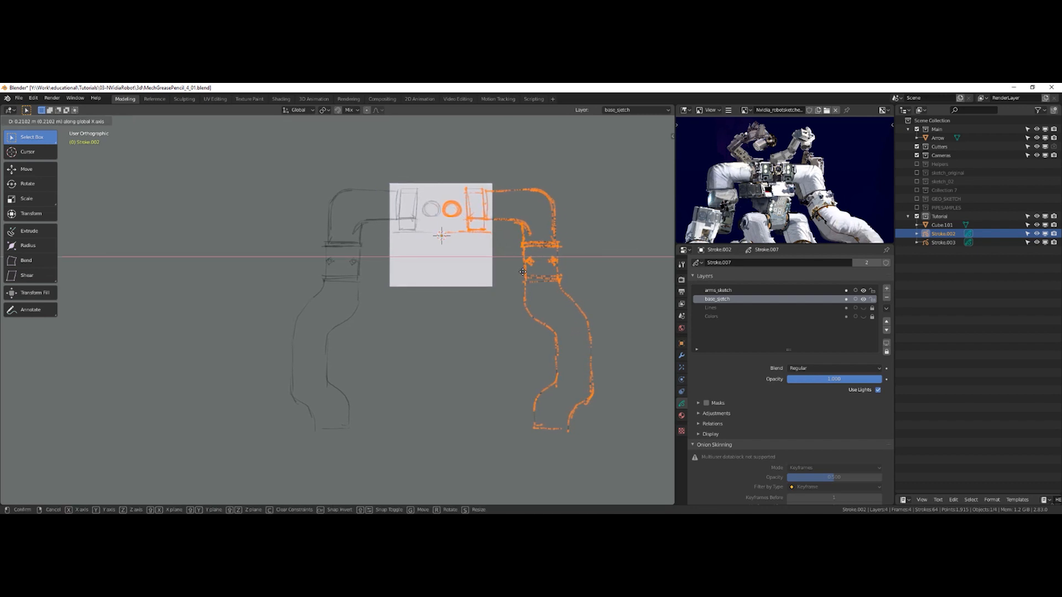
pyautogui.click(512, 272)
# Select the collar and arm strokes without the centre circle and move them outward about 0.03 m along X
pyautogui.moveTo(453, 179); pyautogui.dragTo(599, 439)
pyautogui.press('g')
pyautogui.press('x')
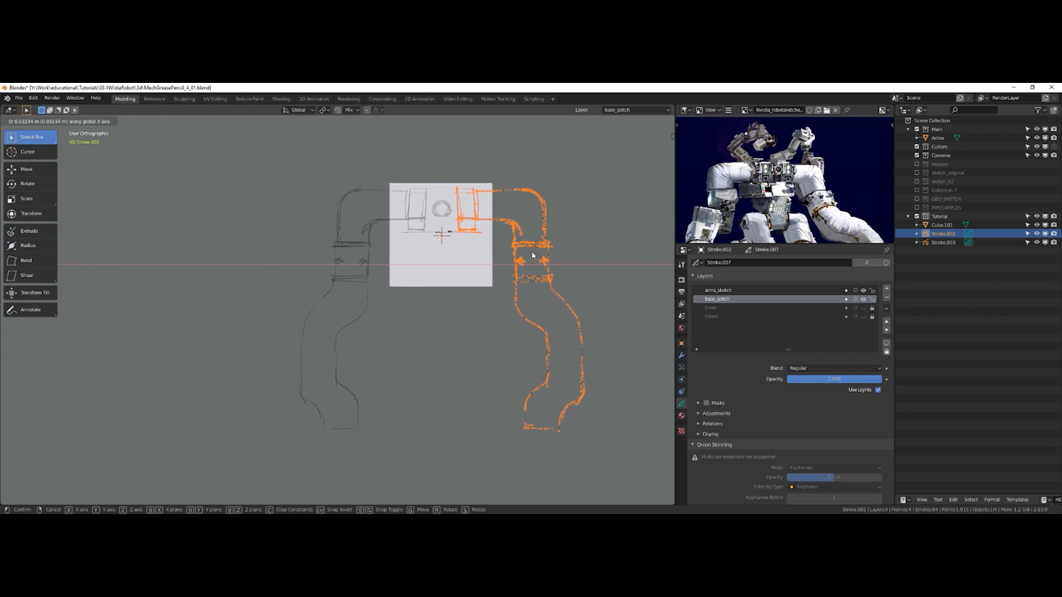
pyautogui.click(534, 254)
# Return to Draw mode and sketch the top and side edges of a wide torso block below the collars, locking the arms_sketch layer
pyautogui.hotkey('ctrl', 'Tab')
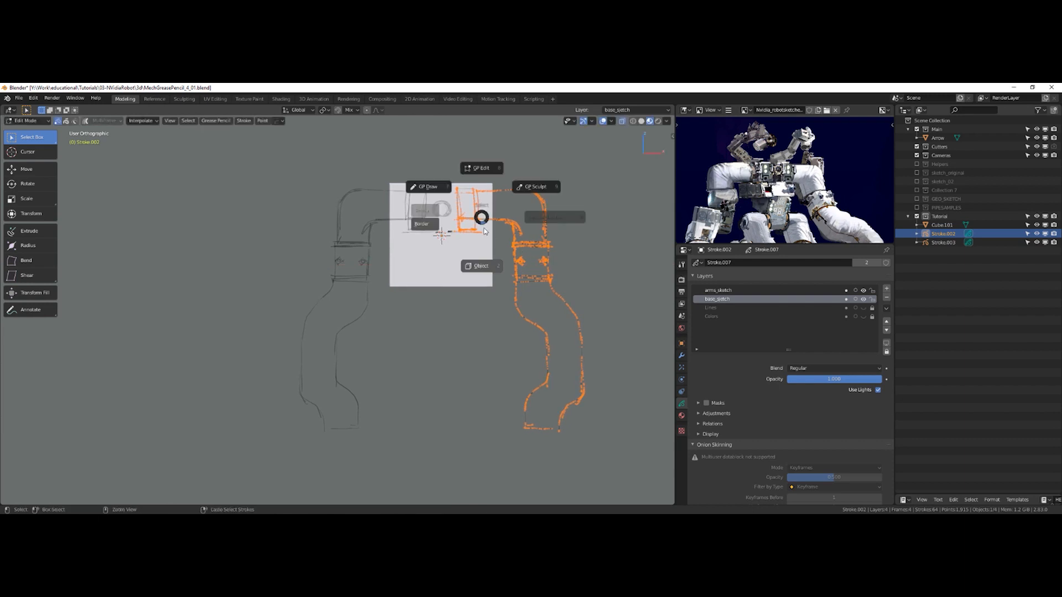
pyautogui.click(436, 190)
pyautogui.moveTo(444, 209)
pyautogui.keyDown('shift'); pyautogui.mouseDown(button='middle')
pyautogui.moveTo(442, 238)
pyautogui.moveTo(443, 224)
pyautogui.mouseUp(button='middle'); pyautogui.keyUp('shift')
pyautogui.moveTo(783, 194); pyautogui.dragTo(775, 170, button='middle')
pyautogui.keyDown('ctrl'); pyautogui.moveTo(501, 230); pyautogui.dragTo(477, 217, button='middle'); pyautogui.keyUp('ctrl')
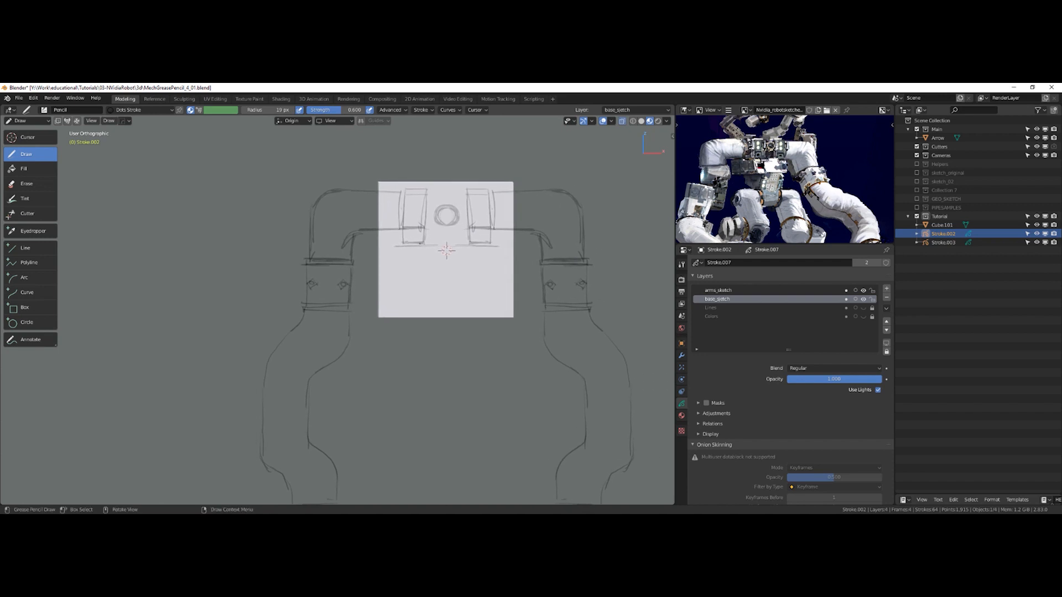
pyautogui.moveTo(450, 246); pyautogui.dragTo(500, 246)
pyautogui.moveTo(385, 246); pyautogui.dragTo(510, 243)
pyautogui.moveTo(507, 248); pyautogui.dragTo(507, 271)
pyautogui.moveTo(386, 249); pyautogui.dragTo(386, 270)
pyautogui.click(872, 290)
pyautogui.moveTo(505, 245); pyautogui.dragTo(504, 270)
pyautogui.moveTo(503, 246); pyautogui.dragTo(507, 278)
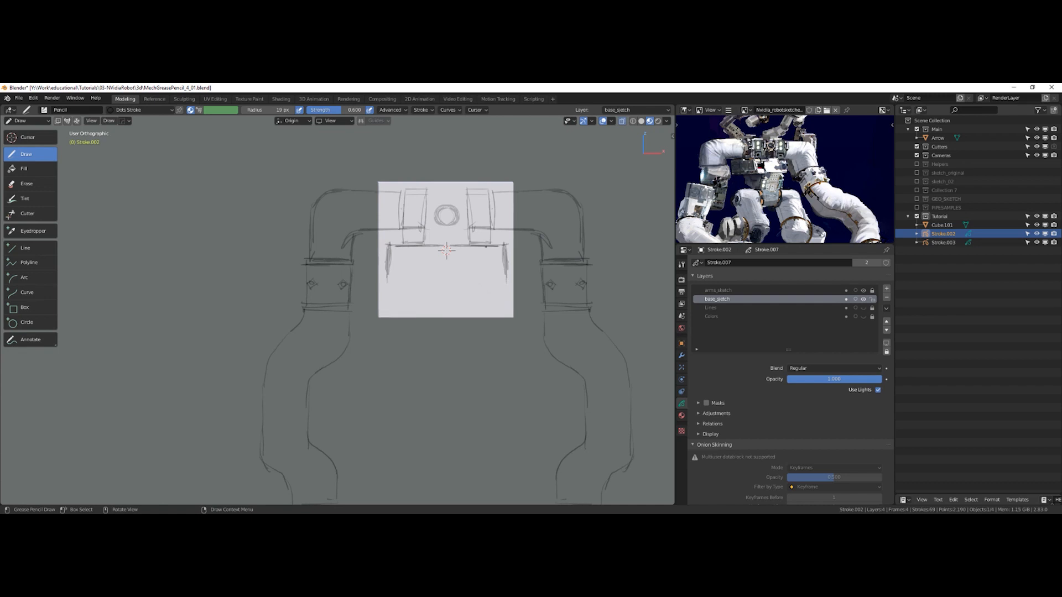
# Close the torso block's lower edge and sketch a narrower tapered waist below it, flanked by small side plates
pyautogui.moveTo(480, 280)
pyautogui.mouseDown()
pyautogui.moveTo(505, 281)
pyautogui.moveTo(470, 283)
pyautogui.mouseUp()
pyautogui.moveTo(476, 284); pyautogui.dragTo(456, 283)
pyautogui.moveTo(476, 287); pyautogui.dragTo(471, 321)
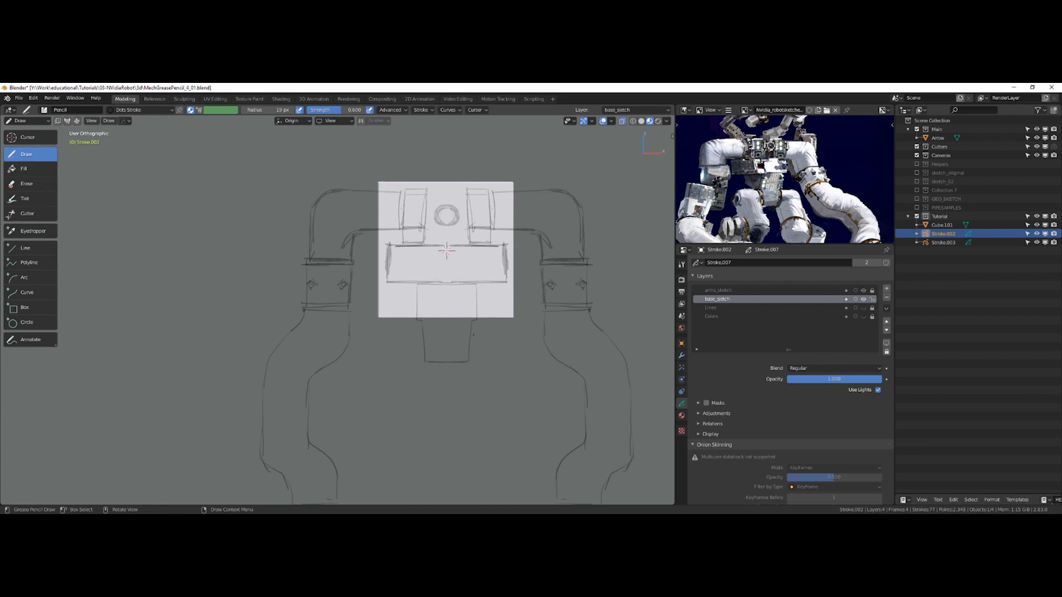
pyautogui.moveTo(479, 345); pyautogui.dragTo(478, 366)
pyautogui.keyDown('shift'); pyautogui.moveTo(492, 283); pyautogui.dragTo(486, 296, button='middle'); pyautogui.keyUp('shift')
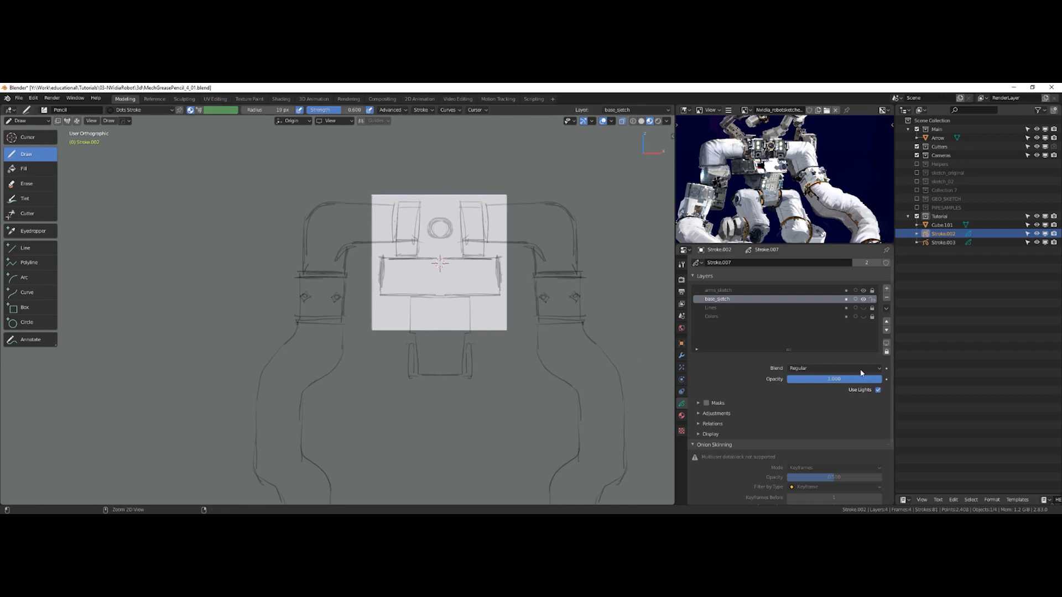
# Add a new Grease Pencil layer named legs
pyautogui.click(887, 288)
pyautogui.doubleClick(717, 299)
pyautogui.write('legs')
pyautogui.press('Return')
# Sketch the curved upper-leg arches extending outward from the plates beside the waist
pyautogui.keyDown('shift'); pyautogui.moveTo(504, 347); pyautogui.dragTo(508, 317, button='middle'); pyautogui.keyUp('shift')
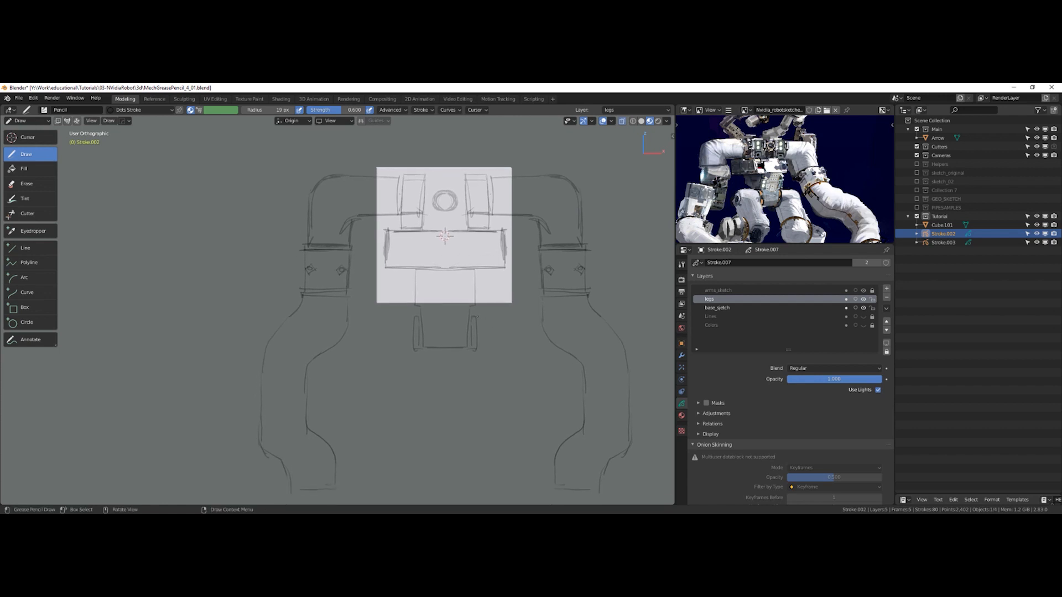
pyautogui.hotkey('ctrl', 'z')
pyautogui.moveTo(516, 319); pyautogui.dragTo(532, 348)
pyautogui.moveTo(517, 347); pyautogui.dragTo(499, 356)
pyautogui.moveTo(420, 327); pyautogui.dragTo(413, 358)
pyautogui.keyDown('shift'); pyautogui.moveTo(442, 343); pyautogui.dragTo(437, 335, button='middle'); pyautogui.keyUp('shift')
pyautogui.moveTo(484, 302); pyautogui.dragTo(476, 304)
pyautogui.moveTo(474, 351)
pyautogui.mouseDown()
pyautogui.moveTo(474, 300)
pyautogui.moveTo(524, 322)
pyautogui.moveTo(528, 354)
pyautogui.mouseUp()
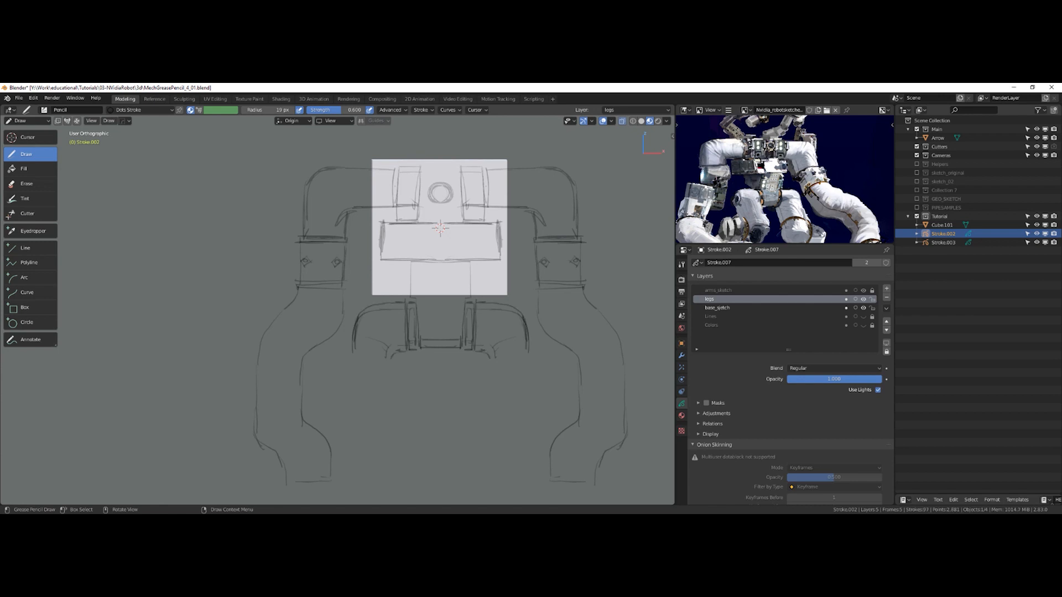
# Extend the upper leg downward with its outer edge and a long straight inner edge
pyautogui.moveTo(532, 369); pyautogui.dragTo(531, 335)
pyautogui.moveTo(486, 361)
pyautogui.mouseDown()
pyautogui.moveTo(485, 435)
pyautogui.moveTo(486, 377)
pyautogui.mouseUp()
pyautogui.keyDown('shift'); pyautogui.moveTo(492, 406); pyautogui.dragTo(491, 401, button='middle'); pyautogui.keyUp('shift')
pyautogui.moveTo(777, 213)
pyautogui.mouseDown(button='middle')
pyautogui.moveTo(782, 169)
pyautogui.moveTo(780, 183)
pyautogui.mouseUp(button='middle')
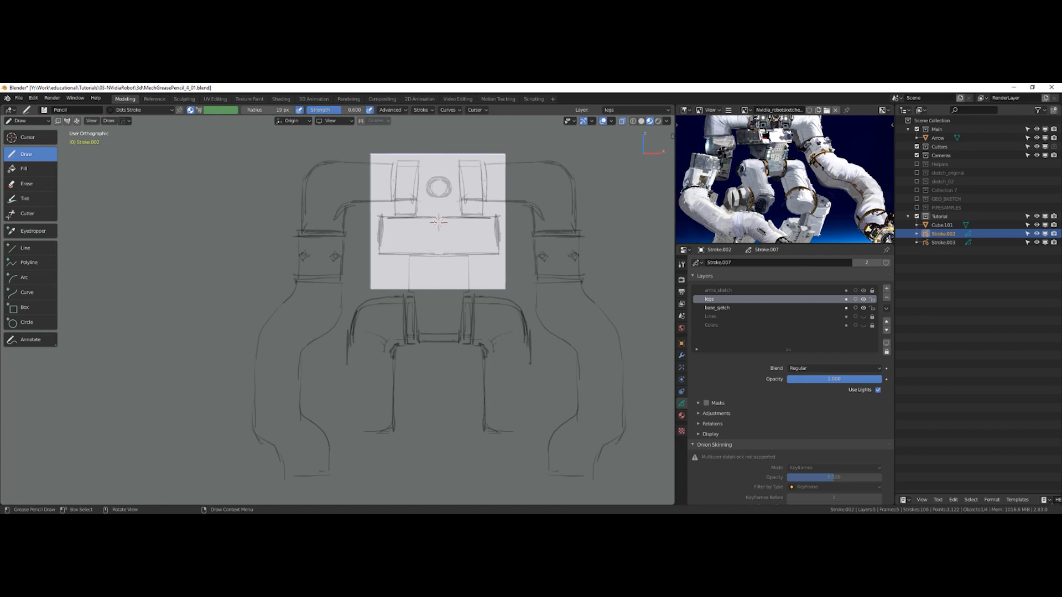
# Redraw the upper leg's outer edge and sketch a knee cuff with a band line, small rivets and closed sides
pyautogui.hotkey('ctrl', 'z')
pyautogui.moveTo(531, 363); pyautogui.dragTo(533, 403)
pyautogui.hotkey('ctrl', 'z')
pyautogui.moveTo(484, 400); pyautogui.dragTo(535, 399)
pyautogui.moveTo(518, 406); pyautogui.dragTo(522, 402)
pyautogui.keyDown('shift'); pyautogui.moveTo(509, 367); pyautogui.dragTo(510, 350, button='middle'); pyautogui.keyUp('shift')
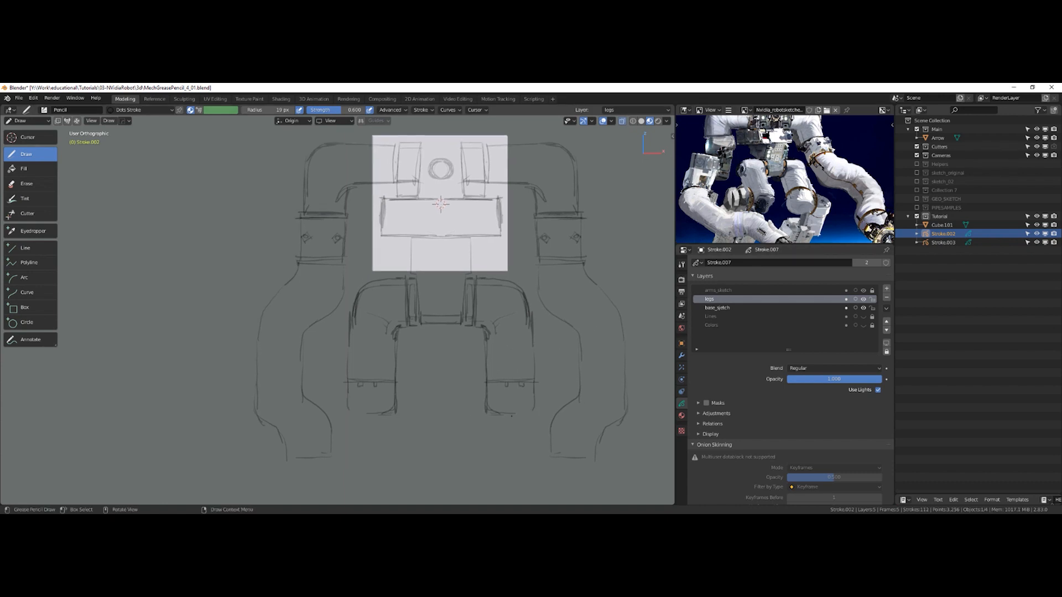
pyautogui.moveTo(537, 387); pyautogui.dragTo(537, 412)
# Try long bulging lower-leg outlines sweeping down from the knee cuff
pyautogui.moveTo(536, 377)
pyautogui.mouseDown()
pyautogui.moveTo(572, 390)
pyautogui.moveTo(567, 497)
pyautogui.mouseUp()
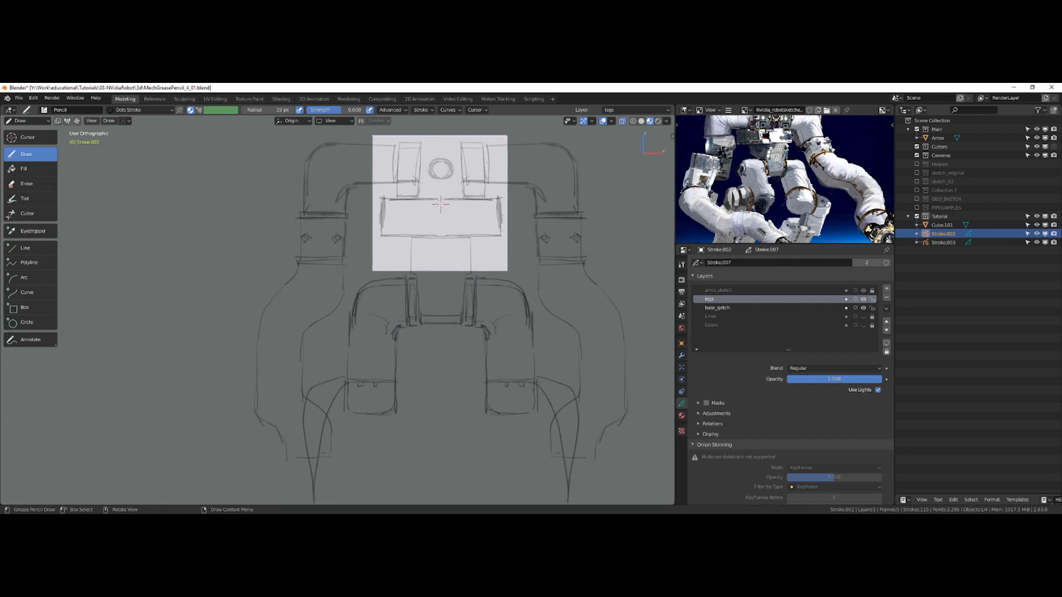
pyautogui.hotkey('ctrl', 'z')
pyautogui.keyDown('shift'); pyautogui.moveTo(529, 345); pyautogui.dragTo(529, 326, button='middle'); pyautogui.keyUp('shift')
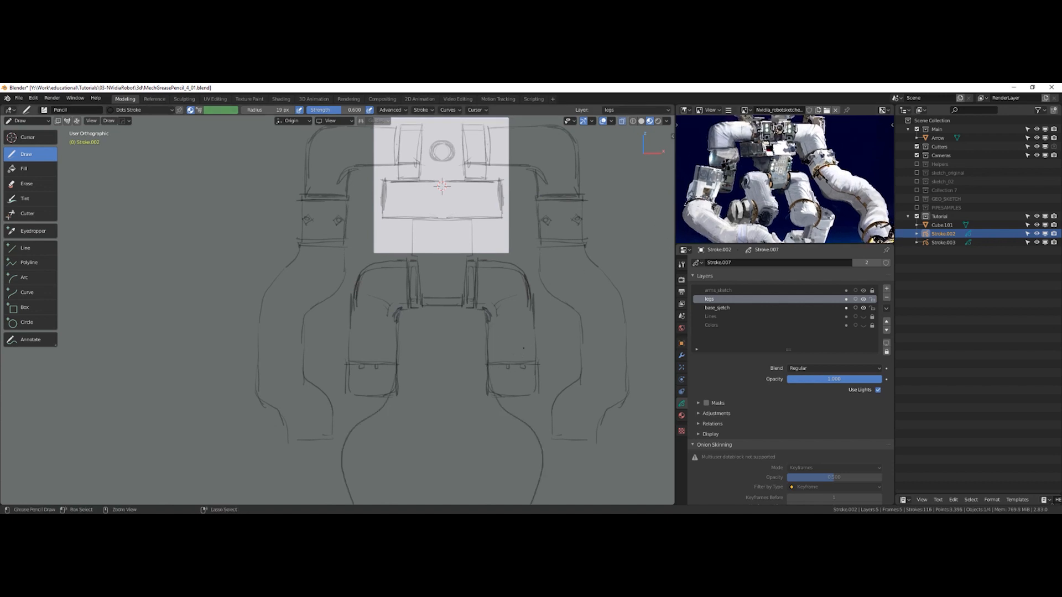
pyautogui.keyDown('shift'); pyautogui.moveTo(512, 324); pyautogui.dragTo(500, 307, button='middle'); pyautogui.keyUp('shift')
pyautogui.keyDown('shift'); pyautogui.moveTo(536, 348); pyautogui.dragTo(538, 345, button='middle'); pyautogui.keyUp('shift')
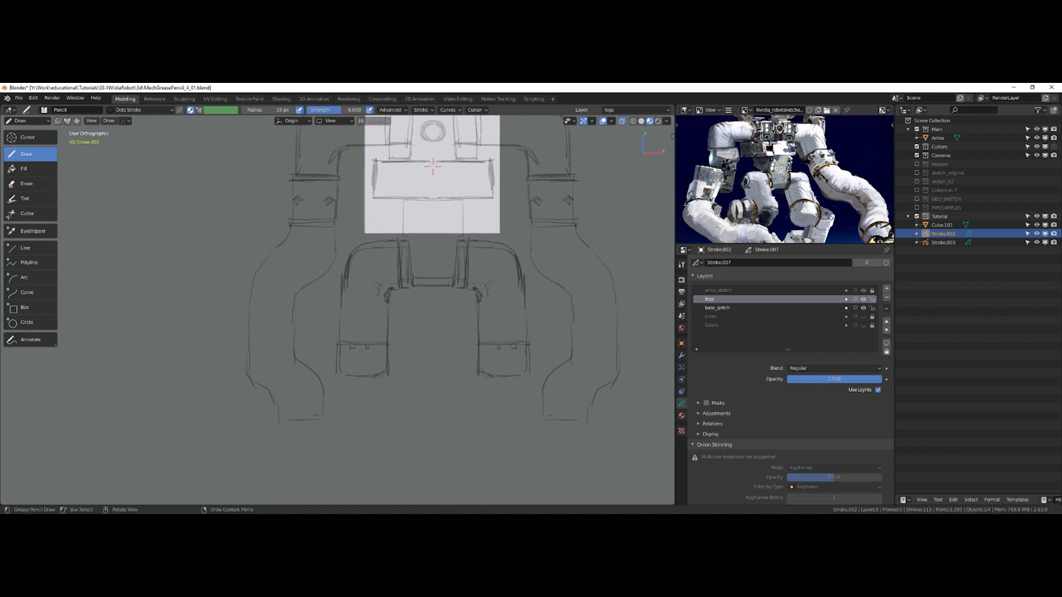
# Try a nearly straight outer lower-leg contour with several inner contours below the knee cuff, then undo them
pyautogui.moveTo(528, 344); pyautogui.dragTo(536, 490)
pyautogui.moveTo(471, 365); pyautogui.dragTo(470, 390)
pyautogui.hotkey('ctrl', 'z')
pyautogui.moveTo(479, 347)
pyautogui.mouseDown()
pyautogui.moveTo(477, 376)
pyautogui.moveTo(503, 405)
pyautogui.mouseUp()
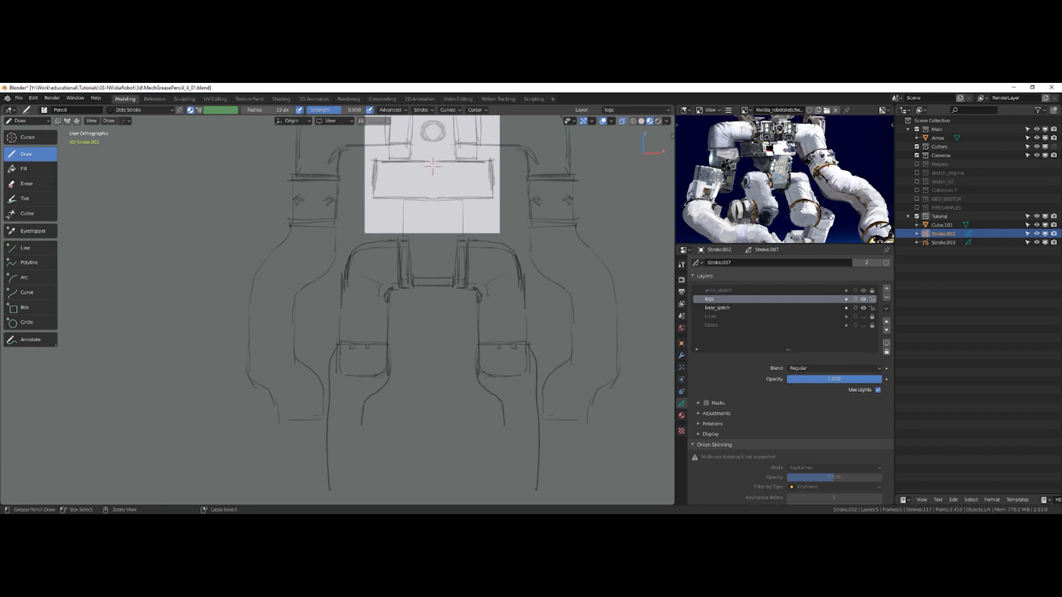
pyautogui.hotkey('ctrl', 'z')
pyautogui.hotkey('ctrl', 'z')
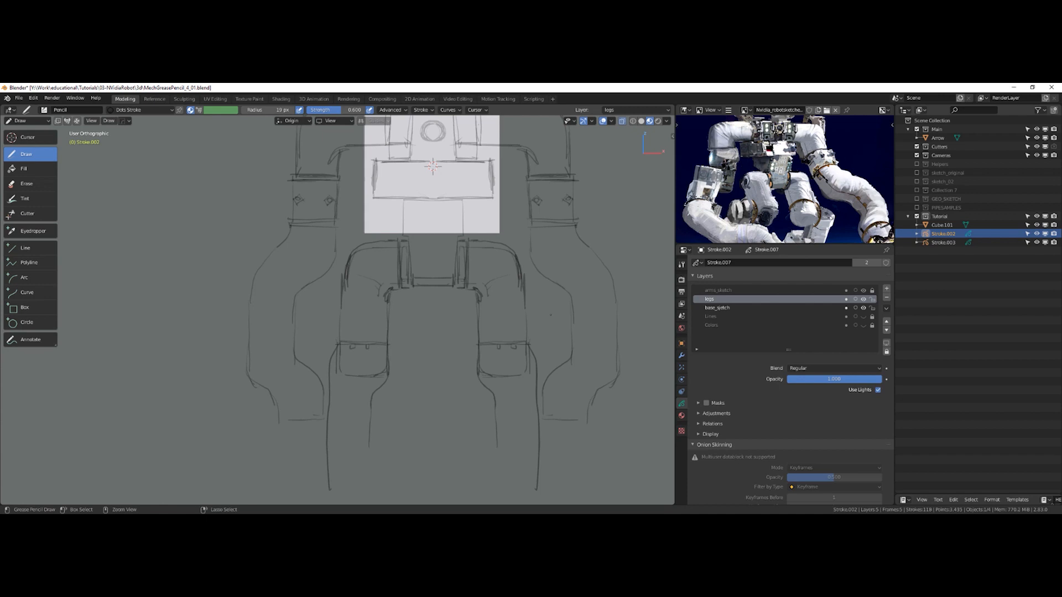
pyautogui.hotkey('ctrl', 'z')
pyautogui.hotkey('ctrl', 'z')
pyautogui.hotkey('ctrl', 'z')
pyautogui.hotkey('ctrl', 'z')
pyautogui.hotkey('ctrl', 'z')
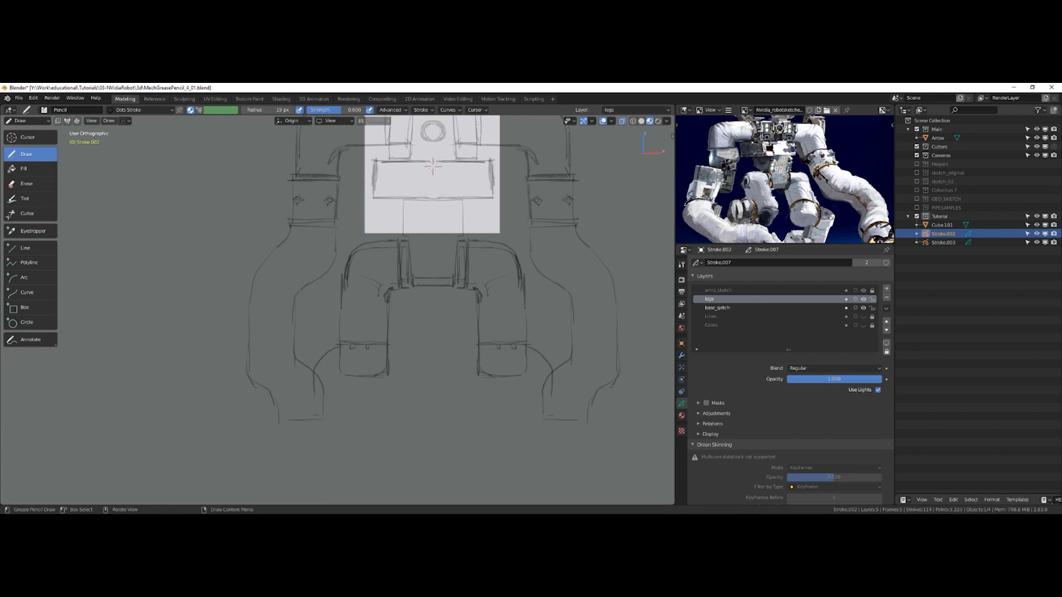
# Sketch the lower leg's outer and inner contours curving inward below the knee, and close the ankle with a rounded end
pyautogui.moveTo(309, 406); pyautogui.dragTo(307, 492)
pyautogui.moveTo(507, 393); pyautogui.dragTo(513, 483)
pyautogui.moveTo(785, 210); pyautogui.dragTo(781, 179, button='middle')
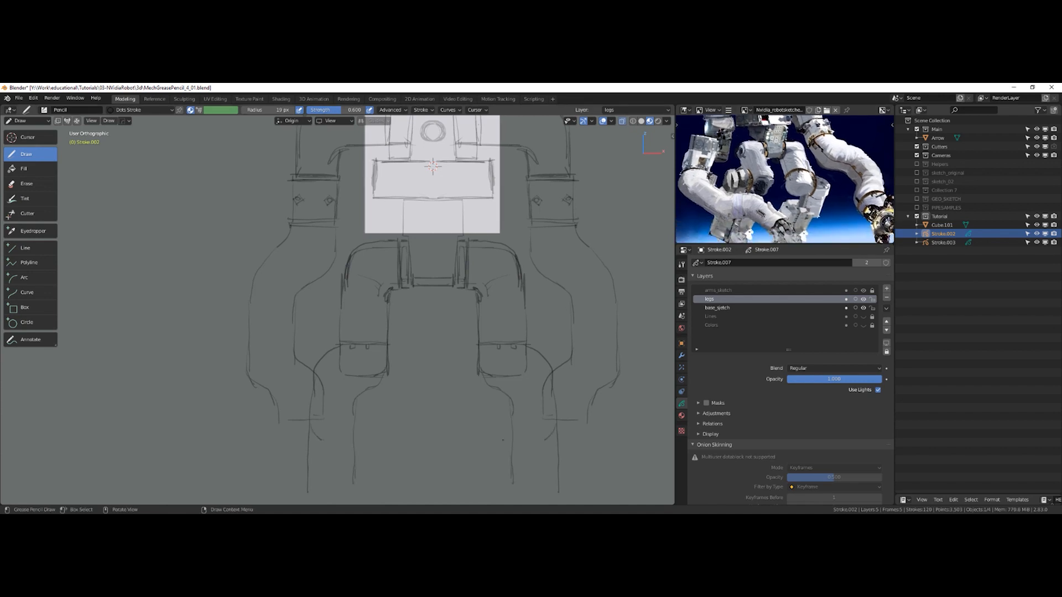
pyautogui.moveTo(486, 450); pyautogui.dragTo(485, 483)
pyautogui.moveTo(555, 435); pyautogui.dragTo(527, 479)
pyautogui.keyDown('shift'); pyautogui.moveTo(531, 473); pyautogui.dragTo(537, 399, button='middle'); pyautogui.keyUp('shift')
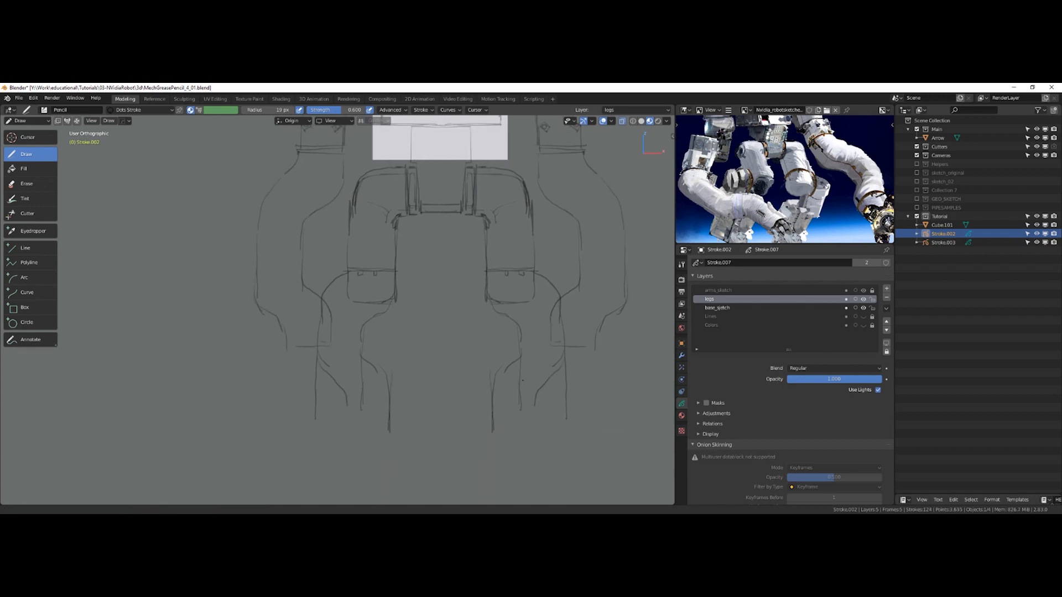
pyautogui.moveTo(490, 423); pyautogui.dragTo(534, 449)
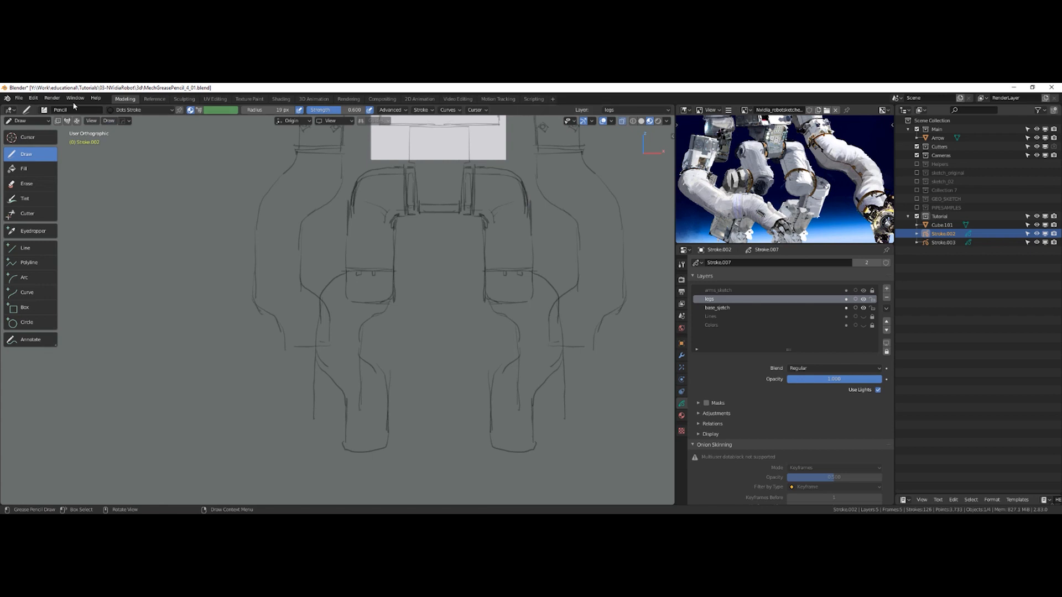
# Trim the overrunning construction lines around the lower leg with the Cutter tool
pyautogui.click(27, 213)
pyautogui.moveTo(564, 367)
pyautogui.mouseDown()
pyautogui.moveTo(575, 356)
pyautogui.moveTo(570, 373)
pyautogui.moveTo(564, 366)
pyautogui.mouseUp()
pyautogui.moveTo(521, 363)
pyautogui.mouseDown()
pyautogui.moveTo(504, 397)
pyautogui.moveTo(531, 366)
pyautogui.mouseUp()
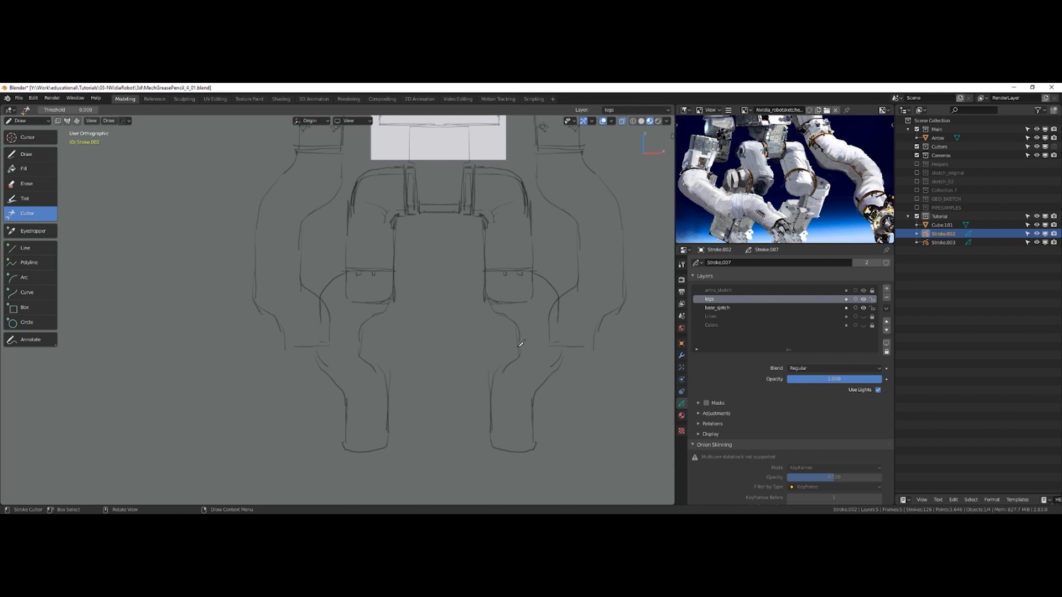
# Return to the Draw tool, refine the ankle contour, and add an ankle band with small claw-like toes beneath it
pyautogui.click(41, 155)
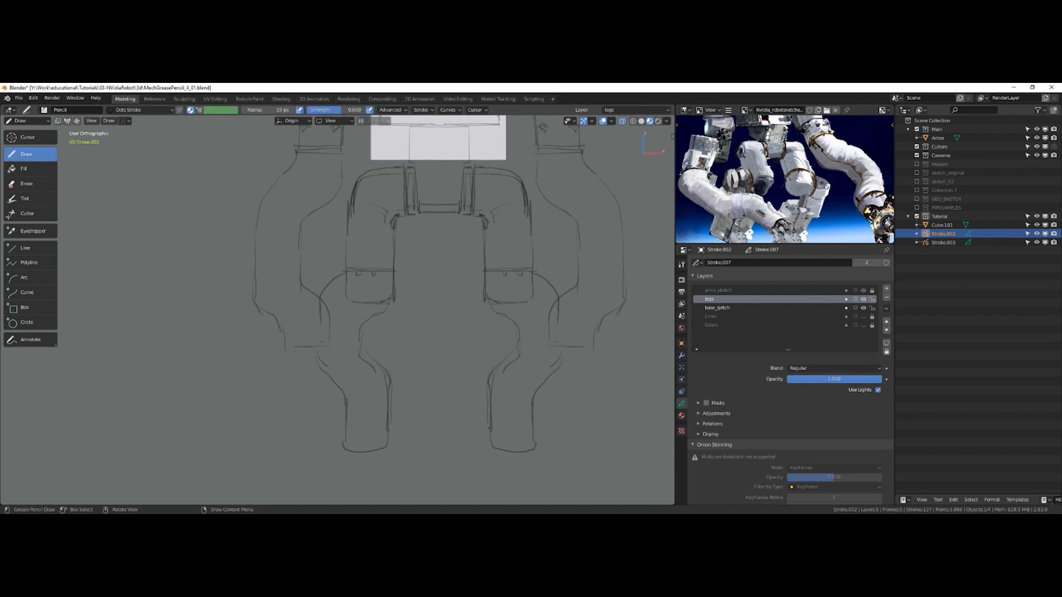
pyautogui.moveTo(492, 447); pyautogui.dragTo(536, 442)
pyautogui.moveTo(791, 200)
pyautogui.mouseDown(button='middle')
pyautogui.moveTo(773, 192)
pyautogui.moveTo(777, 160)
pyautogui.mouseUp(button='middle')
pyautogui.moveTo(502, 465)
pyautogui.mouseDown()
pyautogui.moveTo(501, 453)
pyautogui.moveTo(521, 451)
pyautogui.moveTo(536, 466)
pyautogui.mouseUp()
pyautogui.keyDown('ctrl'); pyautogui.moveTo(528, 387); pyautogui.dragTo(524, 440, button='middle'); pyautogui.keyUp('ctrl')
pyautogui.keyDown('ctrl'); pyautogui.moveTo(435, 332); pyautogui.dragTo(432, 359, button='middle'); pyautogui.keyUp('ctrl')
pyautogui.keyDown('shift'); pyautogui.moveTo(431, 359); pyautogui.dragTo(460, 373, button='middle'); pyautogui.keyUp('shift')
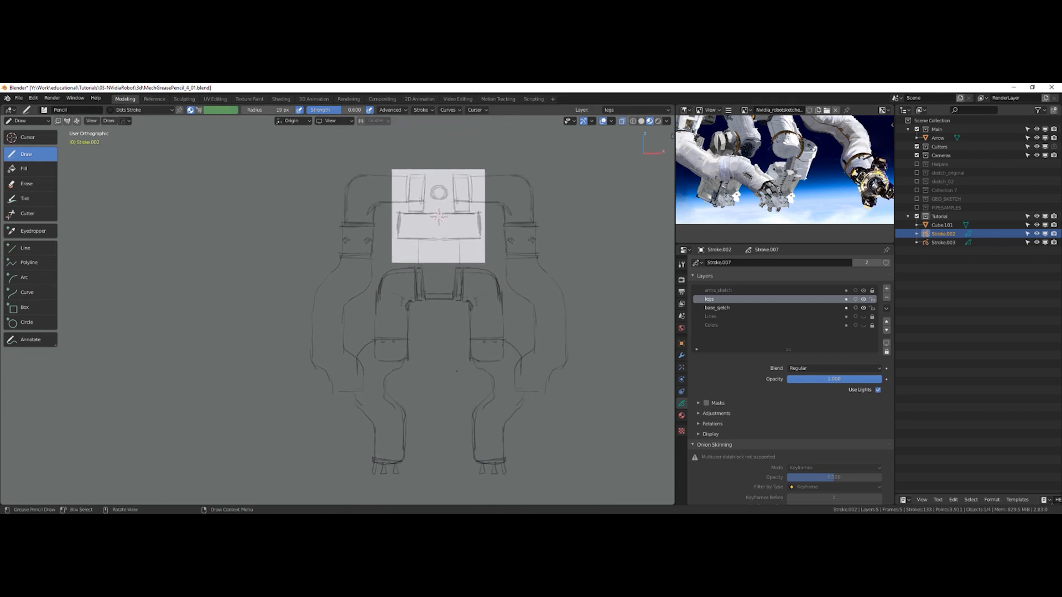
# Select the lower-leg strokes in Edit mode, shorten them along Z, and move them up along Z toward the knee
pyautogui.press('Tab')
pyautogui.click(458, 277)
pyautogui.moveTo(435, 394); pyautogui.dragTo(553, 487)
pyautogui.press('s')
pyautogui.press('z')
pyautogui.click(552, 402)
pyautogui.press('g')
pyautogui.press('z')
pyautogui.click(550, 386)
# Select the larger set of leg strokes, scale them down along Z, reposition them, and return to Object mode
pyautogui.moveTo(455, 330); pyautogui.dragTo(566, 481)
pyautogui.press('s')
pyautogui.press('z')
pyautogui.click(546, 394)
pyautogui.press('g')
pyautogui.moveTo(545, 394); pyautogui.dragTo(543, 378, button='middle')
pyautogui.click(539, 368)
pyautogui.press('Tab')
pyautogui.click(538, 394)
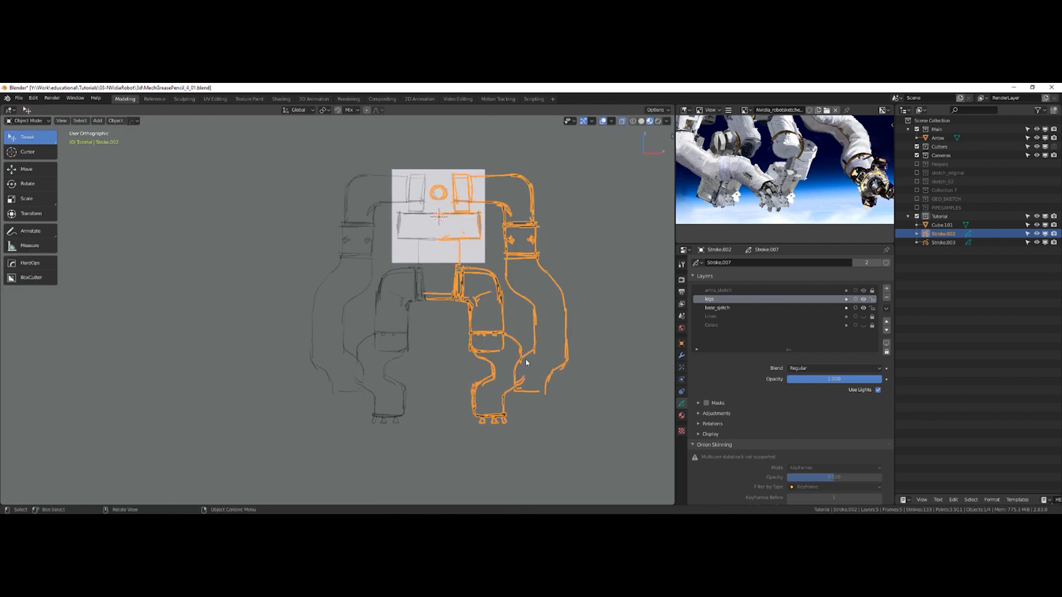
# Select the lower-leg and foot strokes in Edit mode, scale and shift them along Z, and return to Object mode
pyautogui.click(586, 311)
pyautogui.moveTo(586, 317)
pyautogui.mouseDown(button='middle')
pyautogui.moveTo(511, 325)
pyautogui.moveTo(573, 326)
pyautogui.moveTo(540, 330)
pyautogui.moveTo(560, 332)
pyautogui.mouseUp(button='middle')
pyautogui.keyDown('shift'); pyautogui.moveTo(473, 341); pyautogui.dragTo(455, 311, button='middle'); pyautogui.keyUp('shift')
pyautogui.press('Tab')
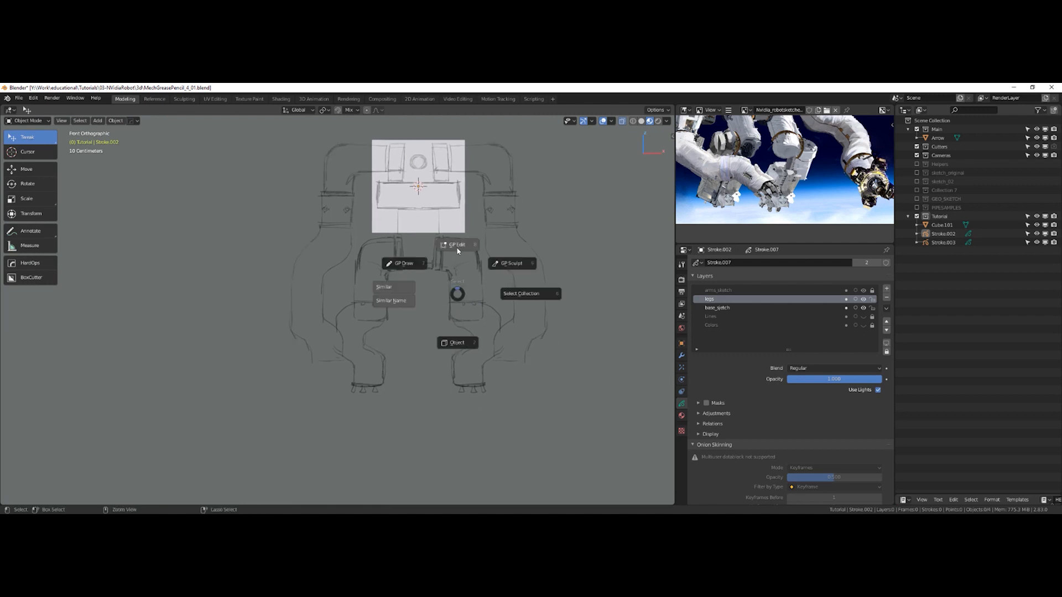
pyautogui.click(458, 250)
pyautogui.keyDown('shift'); pyautogui.moveTo(458, 253); pyautogui.dragTo(449, 290, button='middle'); pyautogui.keyUp('shift')
pyautogui.moveTo(419, 378); pyautogui.dragTo(445, 393)
pyautogui.moveTo(413, 357)
pyautogui.mouseDown()
pyautogui.moveTo(466, 410)
pyautogui.moveTo(515, 434)
pyautogui.moveTo(489, 433)
pyautogui.moveTo(505, 438)
pyautogui.moveTo(486, 415)
pyautogui.moveTo(538, 454)
pyautogui.mouseUp()
pyautogui.press('s')
pyautogui.press('z')
pyautogui.click(534, 342)
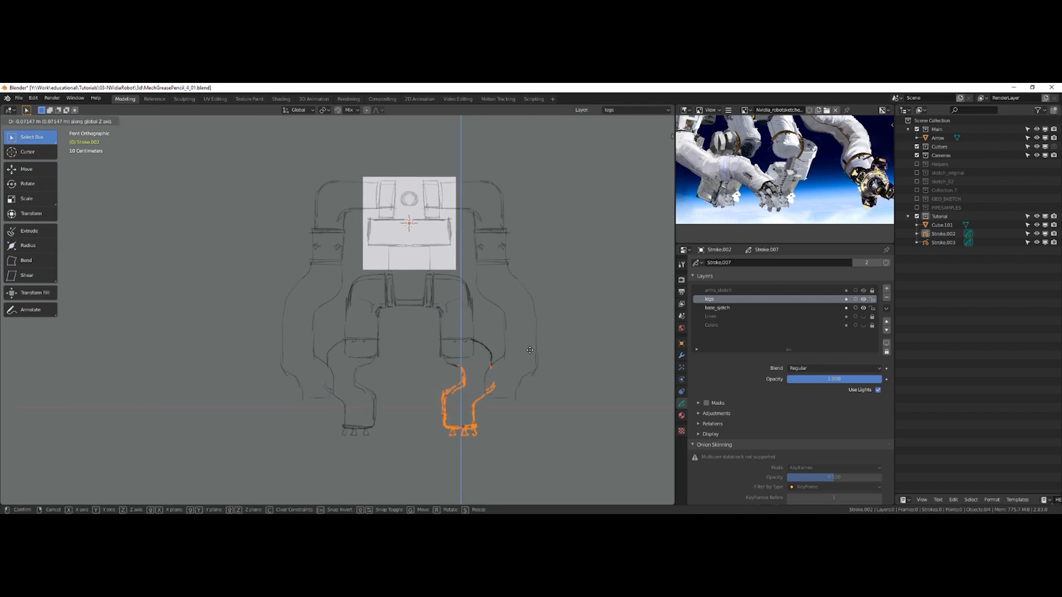
pyautogui.moveTo(493, 356)
pyautogui.keyDown('shift'); pyautogui.mouseDown(button='middle')
pyautogui.moveTo(520, 325)
pyautogui.moveTo(504, 321)
pyautogui.mouseUp(button='middle'); pyautogui.keyUp('shift')
pyautogui.moveTo(428, 333); pyautogui.dragTo(528, 477)
pyautogui.press('Tab')
# Lock the legs and base_sketch layers and add a new Grease Pencil layer above the legs layer
pyautogui.moveTo(517, 351)
pyautogui.mouseDown(button='middle')
pyautogui.moveTo(482, 335)
pyautogui.moveTo(530, 336)
pyautogui.moveTo(474, 348)
pyautogui.moveTo(540, 339)
pyautogui.moveTo(516, 345)
pyautogui.moveTo(509, 305)
pyautogui.moveTo(481, 306)
pyautogui.mouseUp(button='middle')
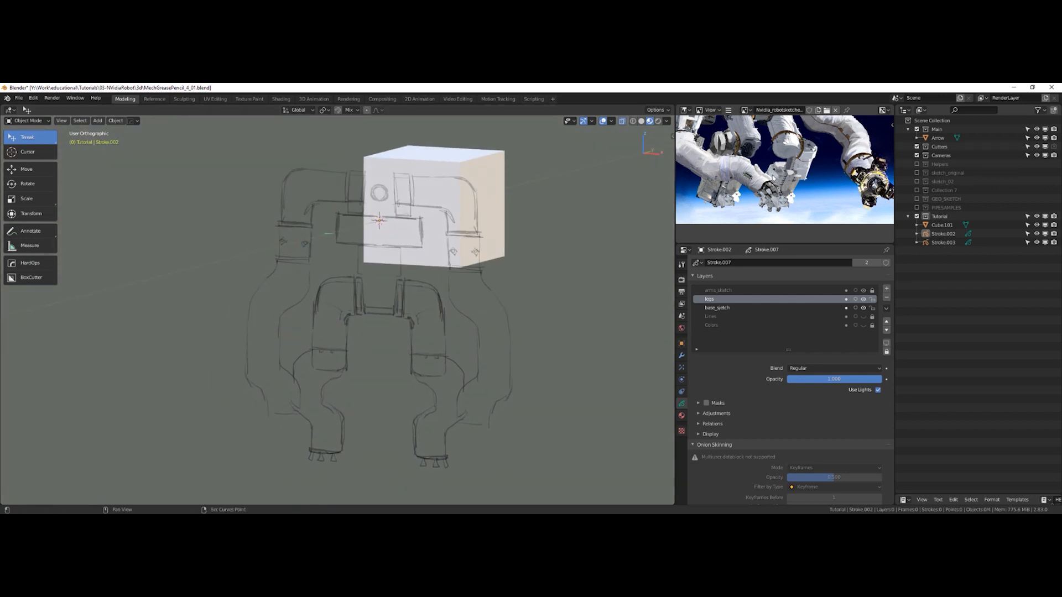
pyautogui.scroll(2, 784, 172)
pyautogui.moveTo(602, 246)
pyautogui.mouseDown(button='middle')
pyautogui.moveTo(456, 293)
pyautogui.moveTo(445, 311)
pyautogui.moveTo(362, 300)
pyautogui.moveTo(476, 295)
pyautogui.moveTo(409, 296)
pyautogui.mouseUp(button='middle')
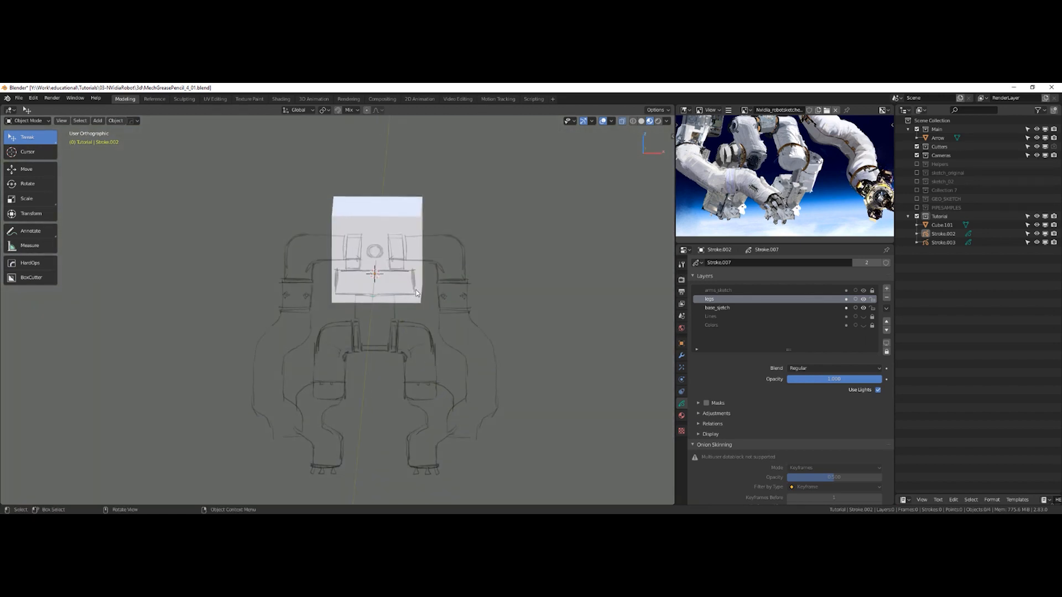
pyautogui.moveTo(470, 285)
pyautogui.keyDown('alt'); pyautogui.mouseDown(button='middle')
pyautogui.moveTo(404, 295)
pyautogui.moveTo(441, 286)
pyautogui.moveTo(495, 303)
pyautogui.moveTo(499, 323)
pyautogui.moveTo(516, 311)
pyautogui.moveTo(422, 308)
pyautogui.moveTo(374, 334)
pyautogui.moveTo(398, 318)
pyautogui.mouseUp(button='middle'); pyautogui.keyUp('alt')
pyautogui.scroll(1, 398, 317)
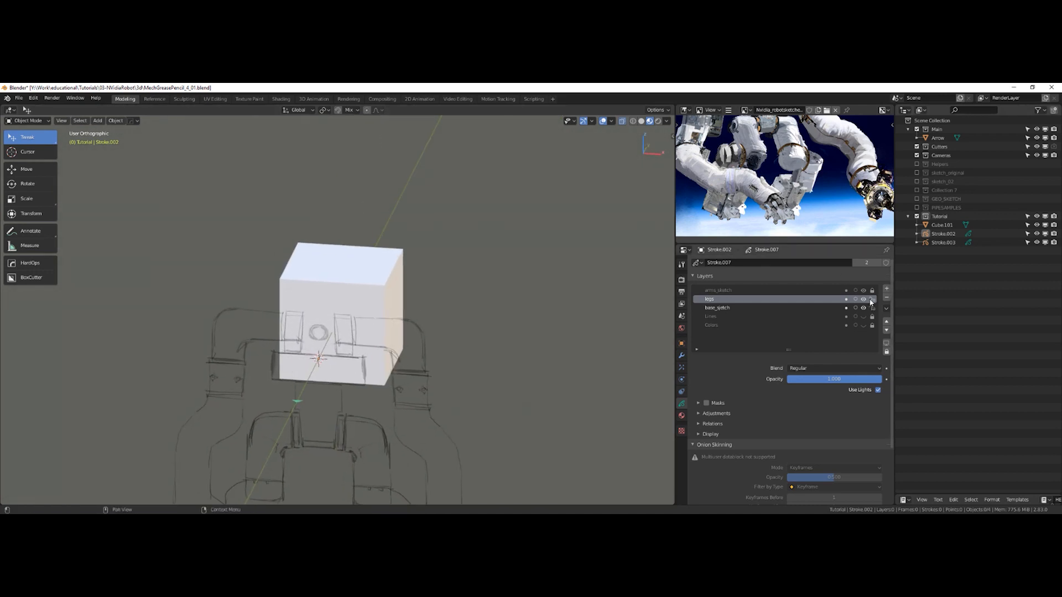
pyautogui.click(871, 299)
pyautogui.click(872, 308)
pyautogui.click(886, 288)
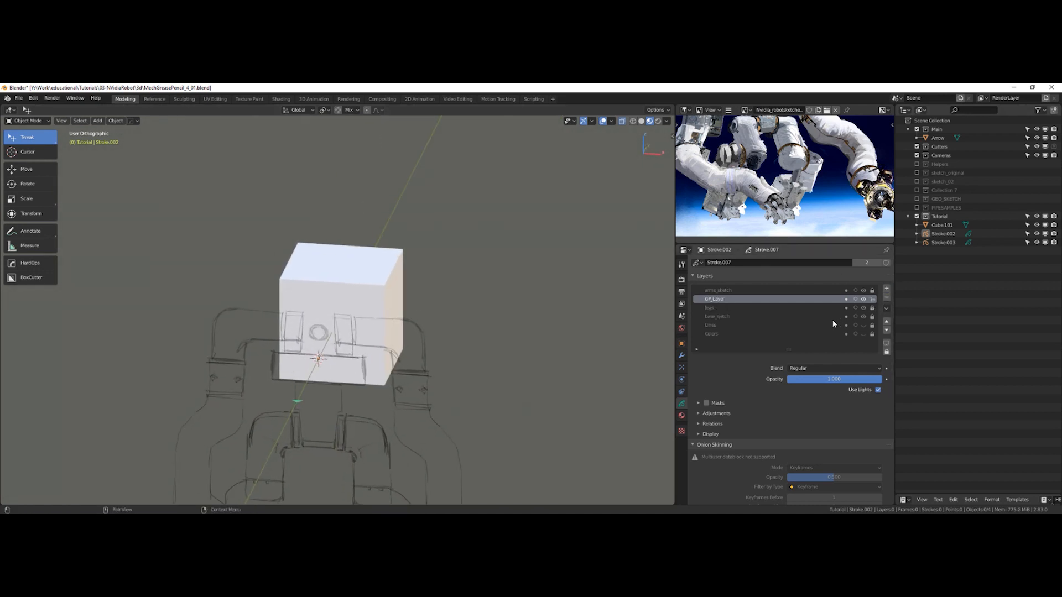
# Place the 3D cursor on the upper torso in front view, enter Draw mode, and set stroke placement to 3D Cursor
pyautogui.moveTo(623, 334)
pyautogui.mouseDown(button='middle')
pyautogui.moveTo(410, 321)
pyautogui.moveTo(448, 320)
pyautogui.moveTo(382, 334)
pyautogui.mouseUp(button='middle')
pyautogui.moveTo(372, 336); pyautogui.dragTo(377, 339)
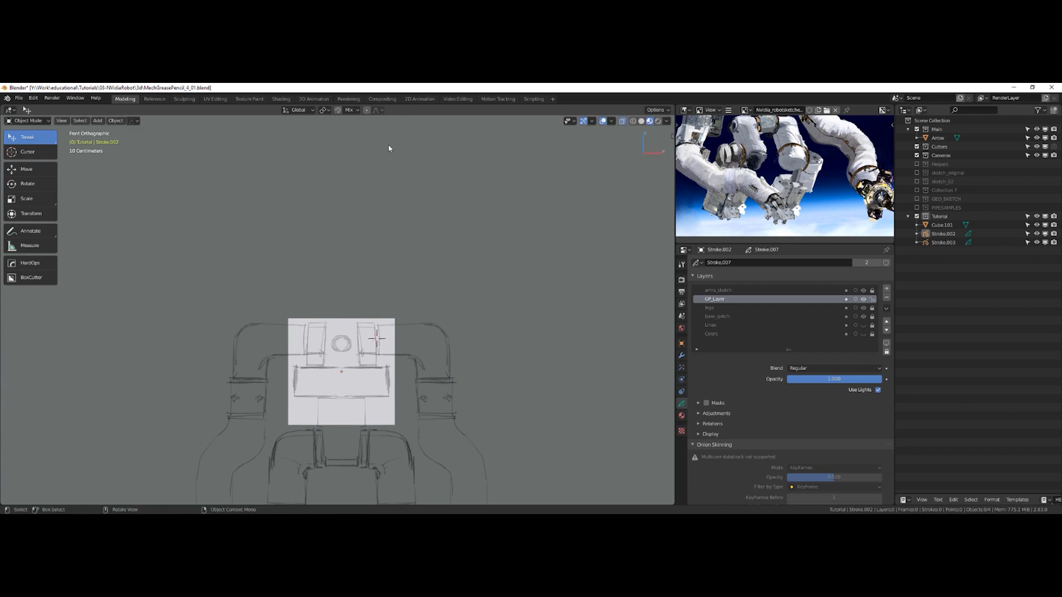
pyautogui.hotkey('ctrl', 'Tab')
pyautogui.click(283, 149)
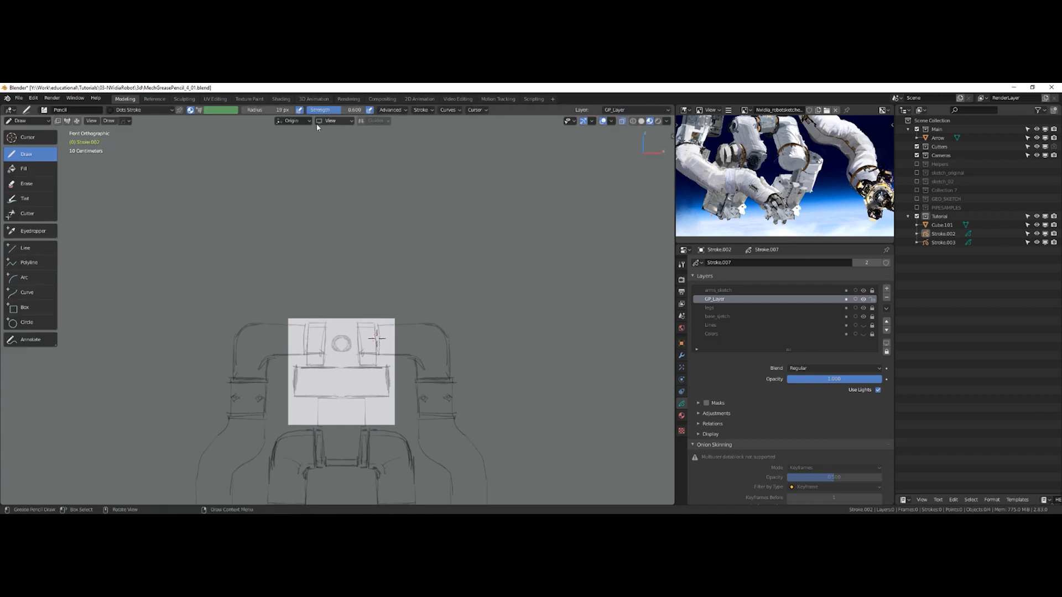
pyautogui.click(299, 121)
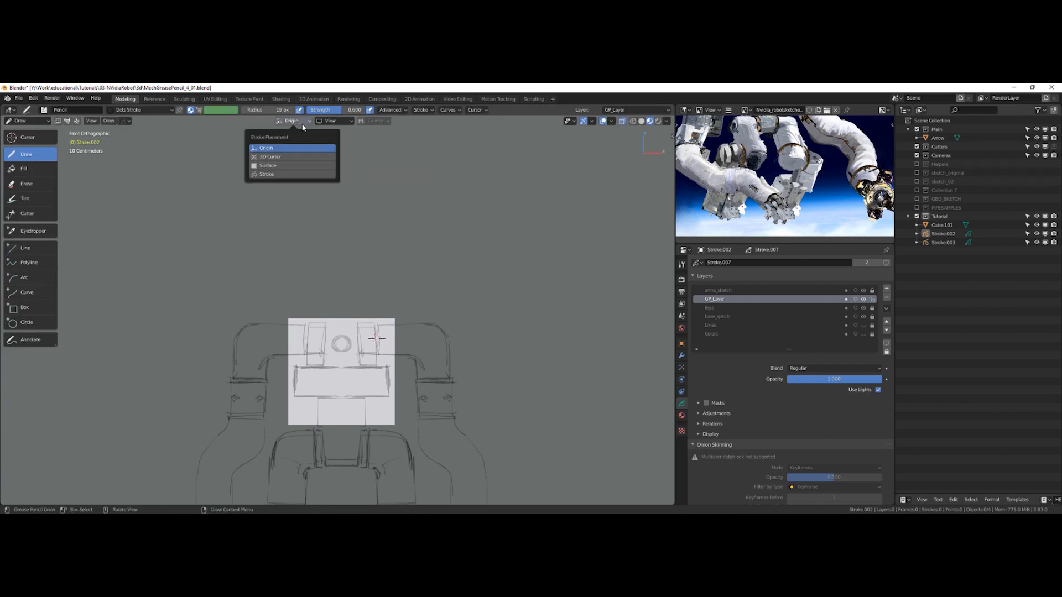
pyautogui.click(289, 158)
pyautogui.click(332, 122)
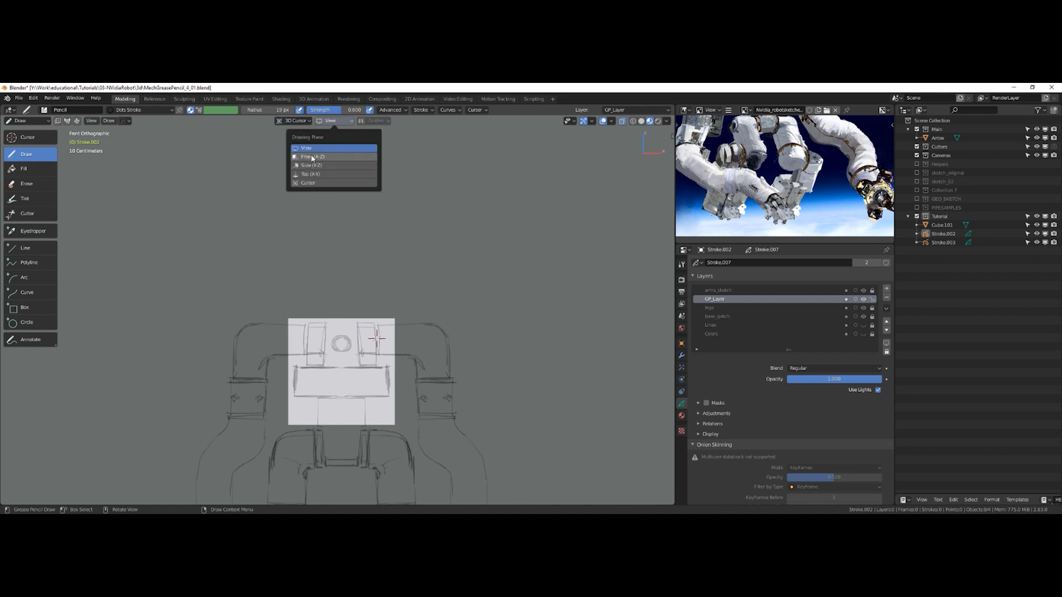
# Return to Object mode and hide the reference cube behind the robot sketch
pyautogui.moveTo(376, 339); pyautogui.dragTo(312, 269, button='middle')
pyautogui.moveTo(405, 277); pyautogui.dragTo(350, 269, button='middle')
pyautogui.hotkey('ctrl', 'Tab')
pyautogui.click(349, 293)
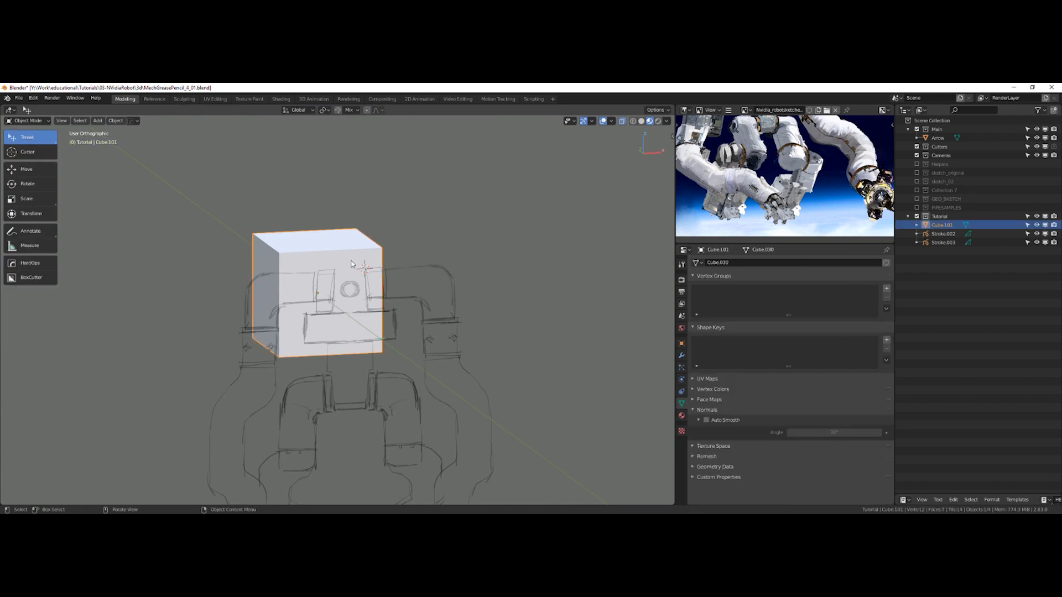
pyautogui.click(350, 259)
pyautogui.press('h')
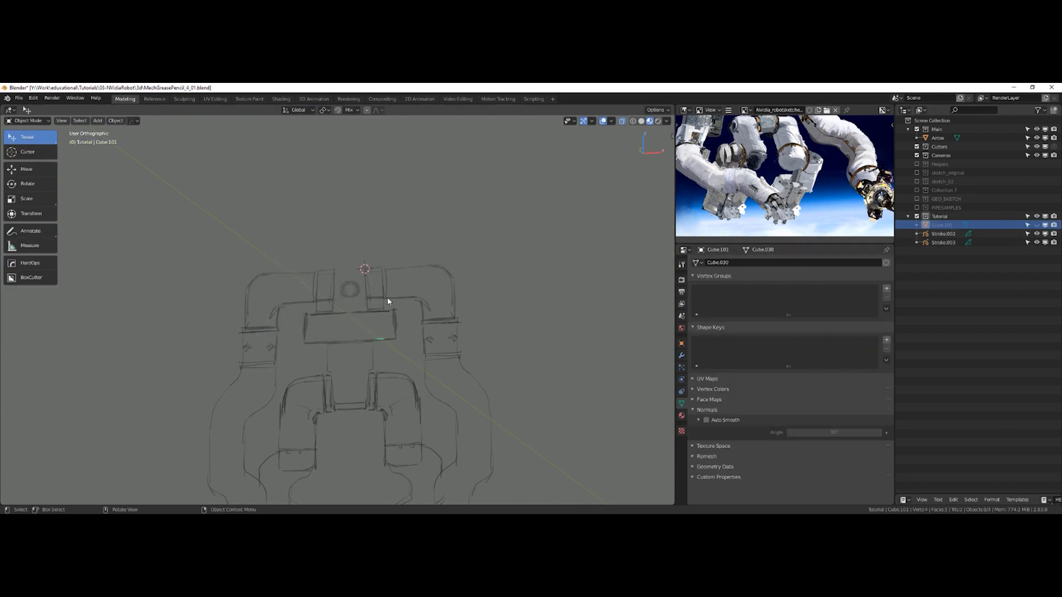
# Snap the 3D cursor to the robot sketch's origin and switch the sketch object back to Draw mode
pyautogui.click(388, 298)
pyautogui.hotkey('shift', 's')
pyautogui.keyDown('alt'); pyautogui.moveTo(505, 243); pyautogui.dragTo(466, 246, button='middle'); pyautogui.keyUp('alt')
pyautogui.hotkey('ctrl', 'Tab')
pyautogui.click(457, 195)
pyautogui.keyDown('shift'); pyautogui.moveTo(385, 259); pyautogui.dragTo(420, 232, button='middle'); pyautogui.keyUp('shift')
pyautogui.hotkey('ctrl', 'Tab')
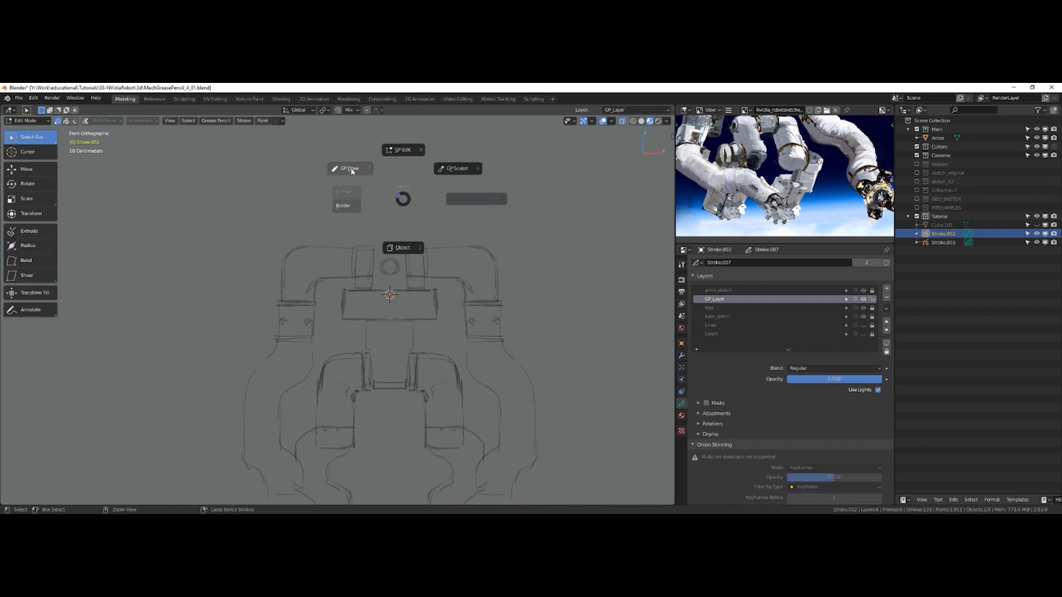
pyautogui.click(343, 169)
# Set the drawing plane to Side (Y-Z) and sketch circular cross-sections at 3D cursor positions along the upper arm
pyautogui.moveTo(376, 216)
pyautogui.keyDown('shift'); pyautogui.mouseDown(button='middle')
pyautogui.moveTo(386, 189)
pyautogui.moveTo(404, 183)
pyautogui.moveTo(498, 185)
pyautogui.moveTo(396, 187)
pyautogui.mouseUp(button='middle'); pyautogui.keyUp('shift')
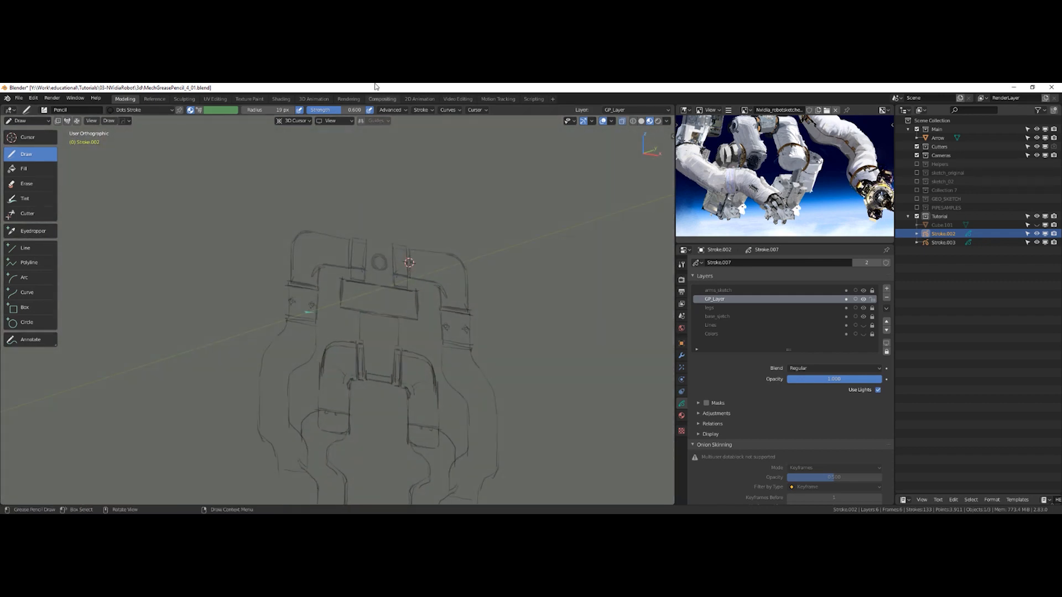
pyautogui.click(334, 121)
pyautogui.click(321, 165)
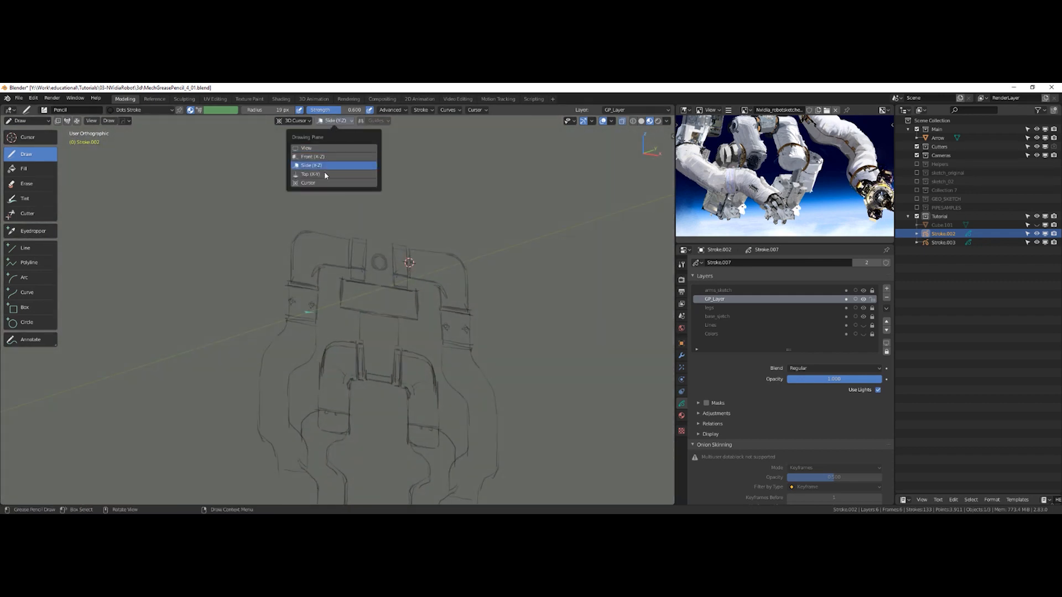
pyautogui.moveTo(453, 262); pyautogui.dragTo(434, 276, button='middle')
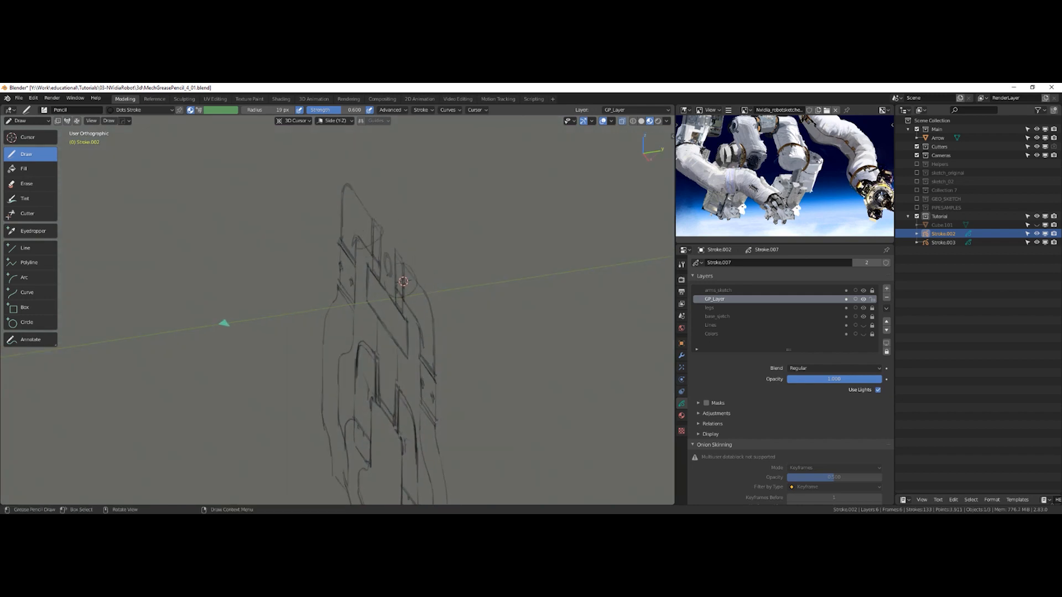
pyautogui.moveTo(419, 273)
pyautogui.mouseDown(button='middle')
pyautogui.moveTo(497, 265)
pyautogui.moveTo(483, 245)
pyautogui.moveTo(435, 236)
pyautogui.moveTo(378, 259)
pyautogui.mouseUp(button='middle')
pyautogui.keyDown('shift'); pyautogui.rightClick(429, 233); pyautogui.keyUp('shift')
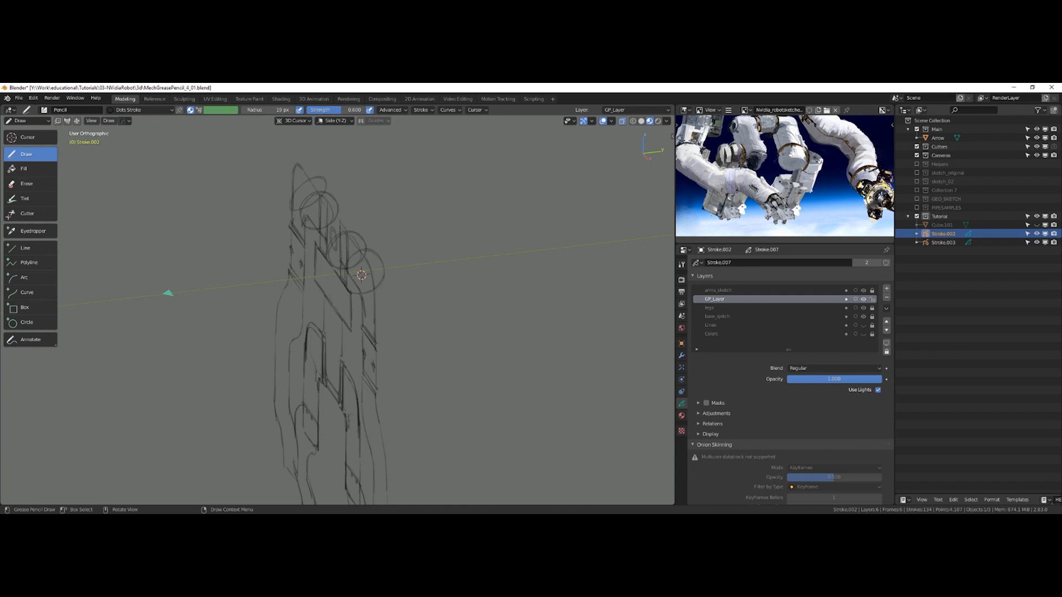
pyautogui.moveTo(381, 259)
pyautogui.mouseDown(button='middle')
pyautogui.moveTo(458, 254)
pyautogui.moveTo(440, 256)
pyautogui.mouseUp(button='middle')
# Place the 3D cursor at the upper edge of the arm band and set the drawing plane to Top (X-Y)
pyautogui.keyDown('shift'); pyautogui.moveTo(454, 286); pyautogui.dragTo(460, 283, button='right'); pyautogui.keyUp('shift')
pyautogui.moveTo(460, 283); pyautogui.dragTo(492, 259, button='middle')
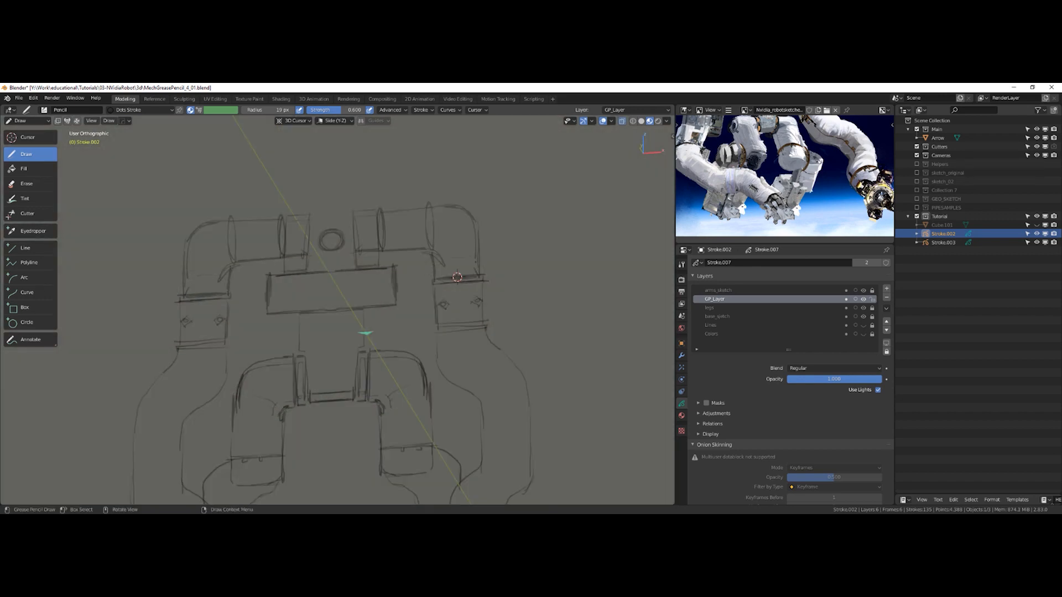
pyautogui.moveTo(492, 259); pyautogui.dragTo(451, 261, button='middle')
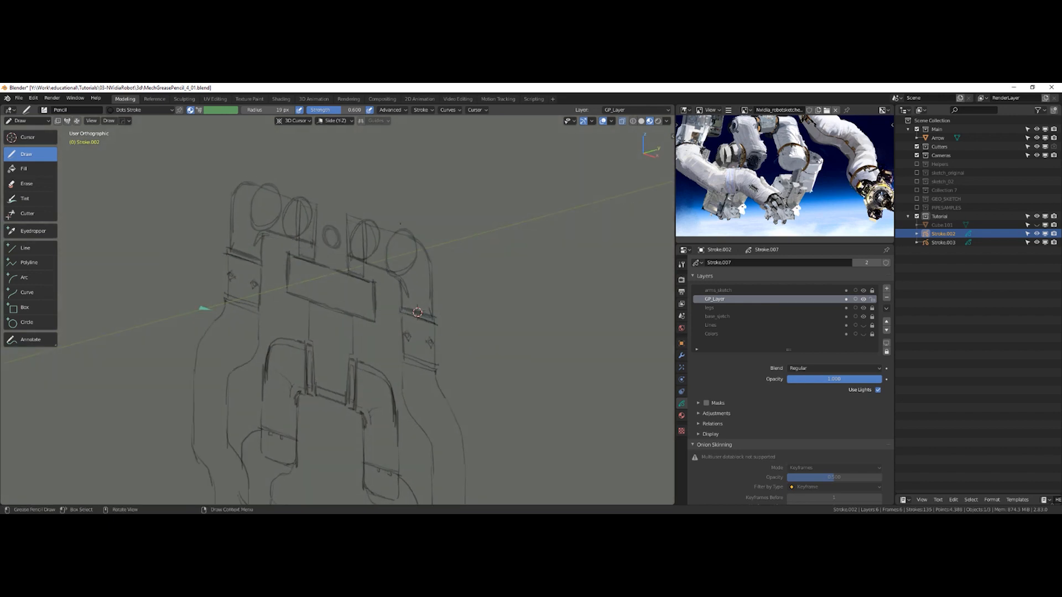
pyautogui.click(335, 121)
pyautogui.click(327, 164)
# Sketch a flat elliptical ring around the upper edge of the arm band
pyautogui.moveTo(426, 303); pyautogui.dragTo(463, 305, button='middle')
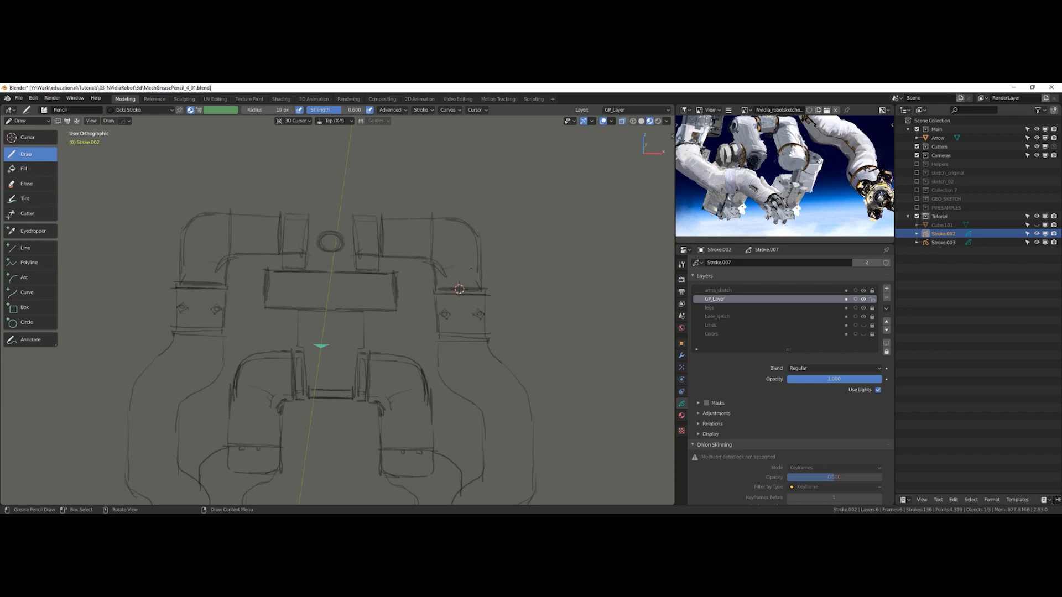
pyautogui.moveTo(463, 304)
pyautogui.mouseDown(button='middle')
pyautogui.moveTo(214, 304)
pyautogui.moveTo(166, 284)
pyautogui.moveTo(446, 399)
pyautogui.mouseUp(button='middle')
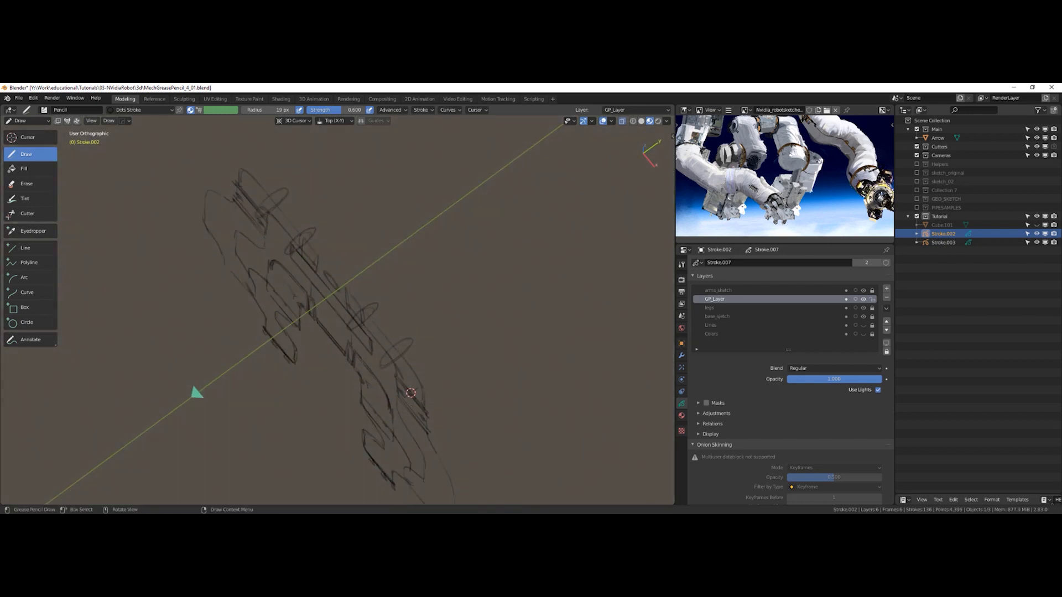
pyautogui.moveTo(440, 365)
pyautogui.mouseDown(button='middle')
pyautogui.moveTo(404, 325)
pyautogui.moveTo(469, 322)
pyautogui.moveTo(417, 328)
pyautogui.moveTo(431, 287)
pyautogui.moveTo(383, 284)
pyautogui.moveTo(432, 285)
pyautogui.moveTo(416, 293)
pyautogui.moveTo(385, 280)
pyautogui.moveTo(445, 277)
pyautogui.mouseUp(button='middle')
pyautogui.moveTo(445, 277)
pyautogui.keyDown('shift'); pyautogui.mouseDown(button='middle')
pyautogui.moveTo(409, 285)
pyautogui.moveTo(375, 265)
pyautogui.moveTo(391, 265)
pyautogui.mouseUp(button='middle'); pyautogui.keyUp('shift')
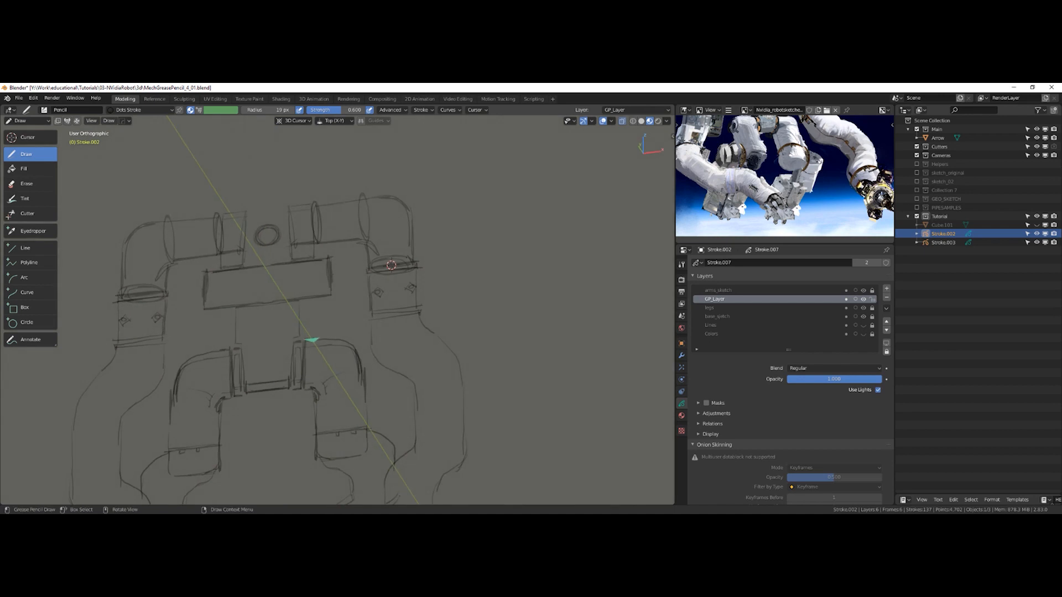
# Select the ring in Edit mode and duplicate it down along Z to the lower edge of the arm band
pyautogui.hotkey('ctrl', 'Tab')
pyautogui.click(469, 241)
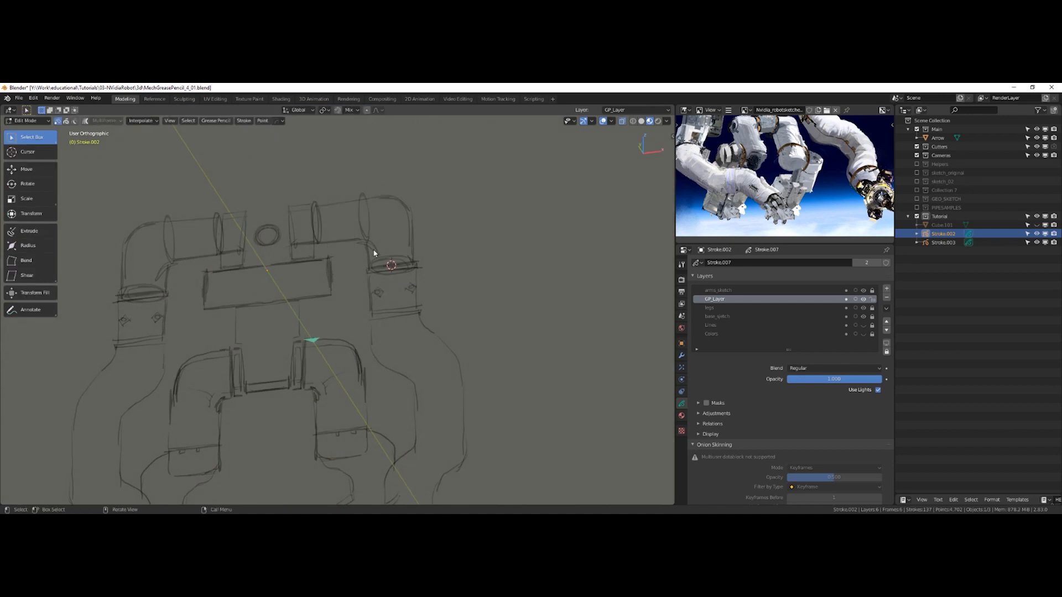
pyautogui.click(391, 265)
pyautogui.hotkey('shift', 'd')
pyautogui.press('z')
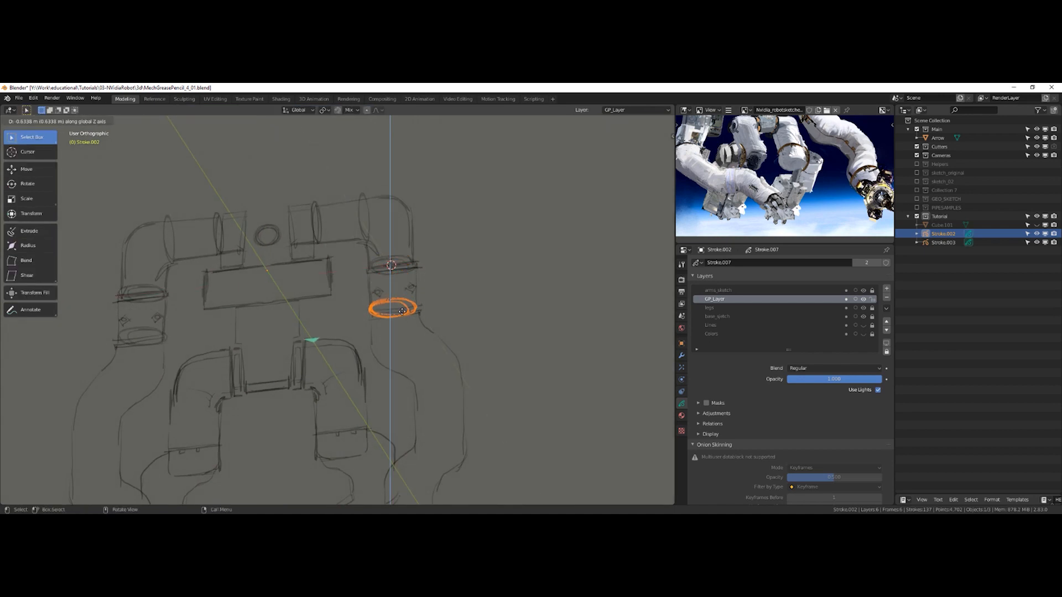
pyautogui.click(405, 318)
# Try a third ring duplicated further down the arm along Z, scaled and shifted along X, and delete it
pyautogui.moveTo(404, 318); pyautogui.dragTo(401, 273, button='middle')
pyautogui.hotkey('shift', 'd')
pyautogui.press('z')
pyautogui.click(412, 303)
pyautogui.press('s')
pyautogui.click(421, 301)
pyautogui.press('g')
pyautogui.press('x')
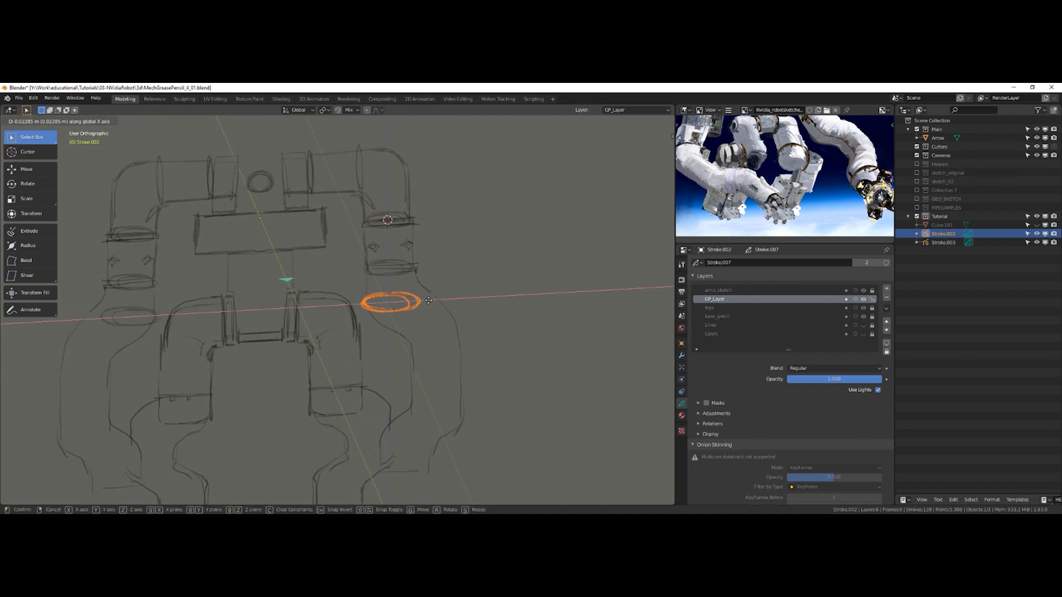
pyautogui.click(419, 301)
pyautogui.press('Delete')
# Enlarge the lower arm ring and the upper arm ring slightly beyond the arm outline
pyautogui.moveTo(355, 257); pyautogui.dragTo(440, 302)
pyautogui.press('s')
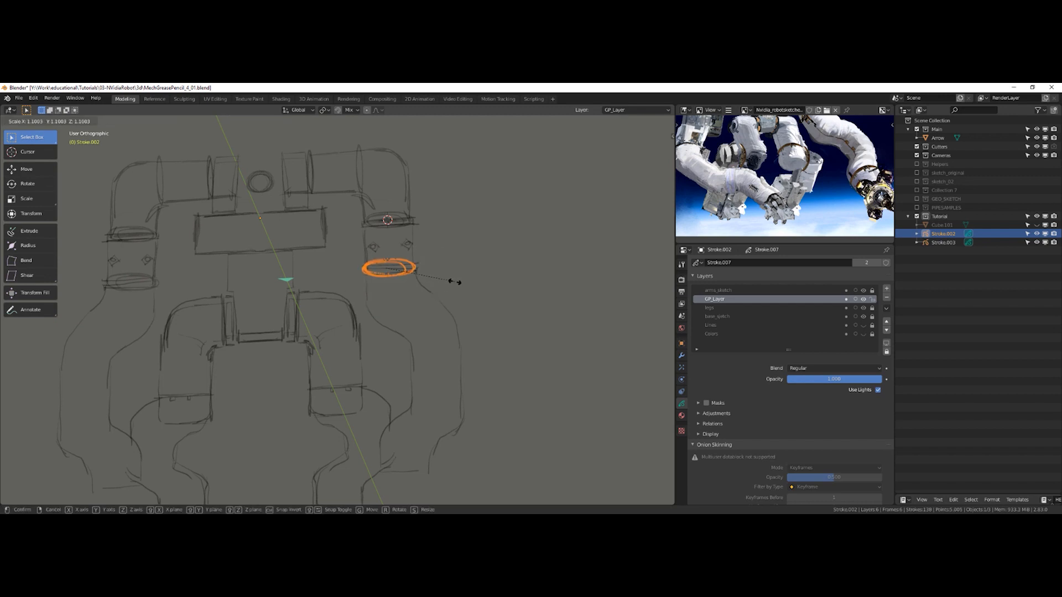
pyautogui.click(454, 282)
pyautogui.moveTo(353, 201); pyautogui.dragTo(439, 237)
pyautogui.press('s')
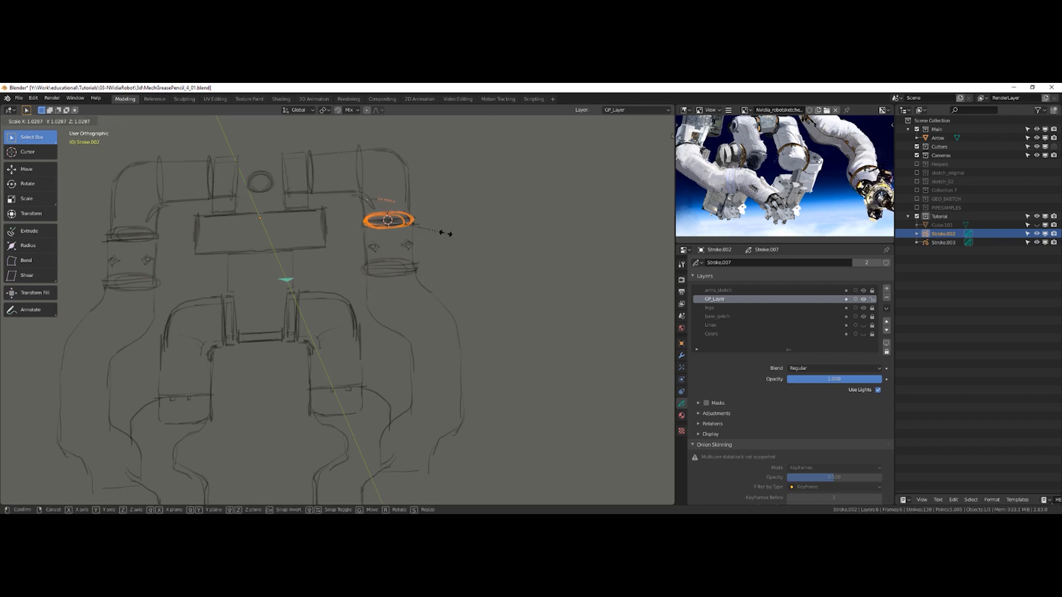
pyautogui.click(449, 233)
# Delete the stray stroke above the upper ring and duplicate that ring a short distance along Z
pyautogui.moveTo(431, 233)
pyautogui.mouseDown(button='middle')
pyautogui.moveTo(380, 219)
pyautogui.moveTo(439, 213)
pyautogui.moveTo(489, 277)
pyautogui.mouseUp(button='middle')
pyautogui.click(452, 243)
pyautogui.press('x')
pyautogui.click(456, 247)
pyautogui.moveTo(347, 227); pyautogui.dragTo(458, 256)
pyautogui.press('g')
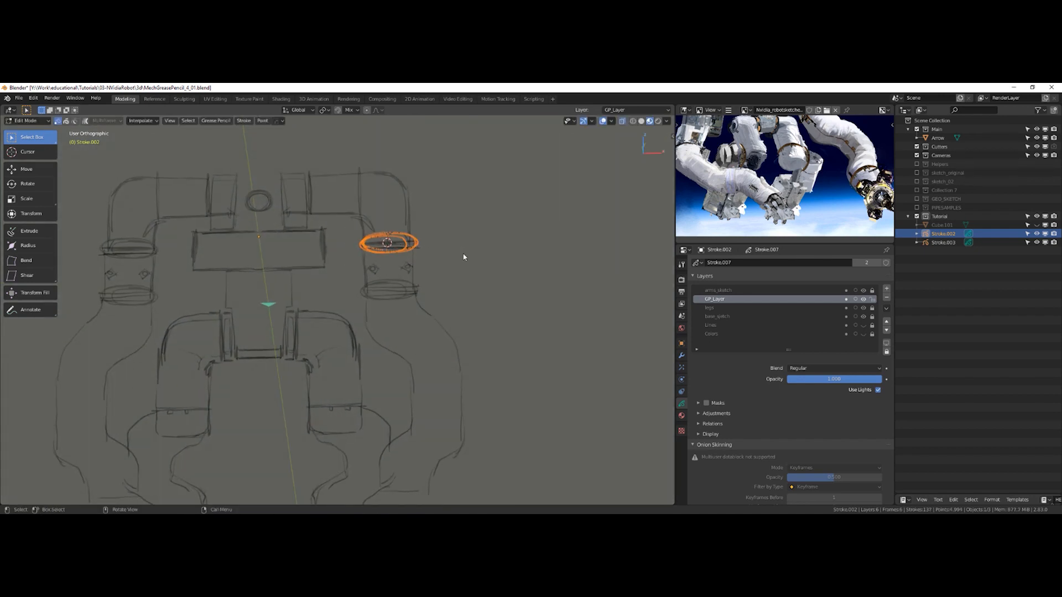
pyautogui.press('z')
pyautogui.click(447, 244)
# Select and scale the lower ring, duplicate it a short distance along Z, and return to Object mode
pyautogui.moveTo(354, 265); pyautogui.dragTo(459, 302)
pyautogui.press('s')
pyautogui.click(462, 297)
pyautogui.press('g')
pyautogui.press('y')
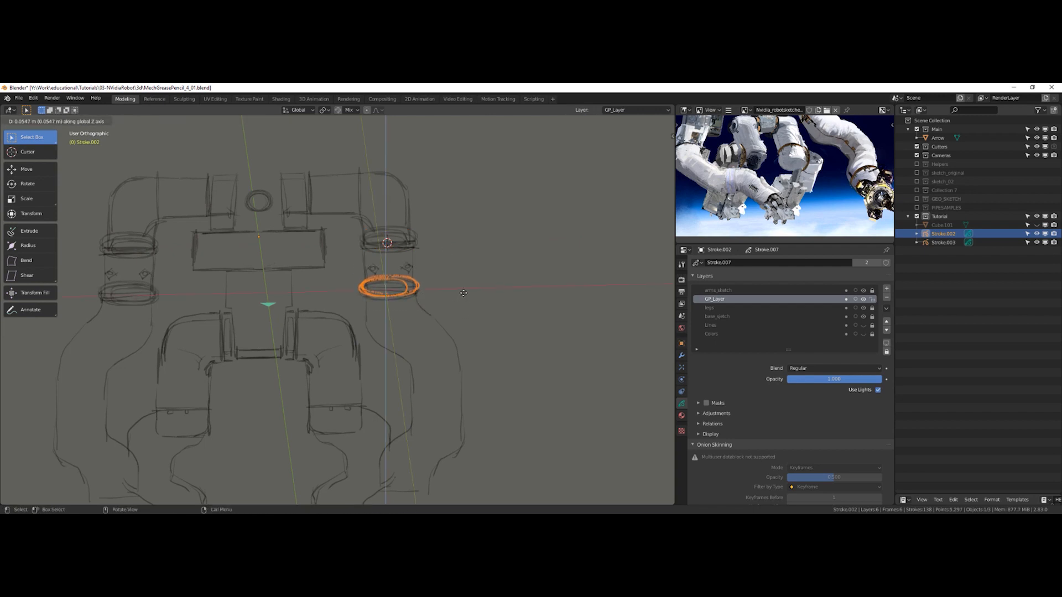
pyautogui.click(462, 294)
pyautogui.moveTo(462, 297); pyautogui.dragTo(425, 286, button='middle')
pyautogui.press('g')
pyautogui.press('z')
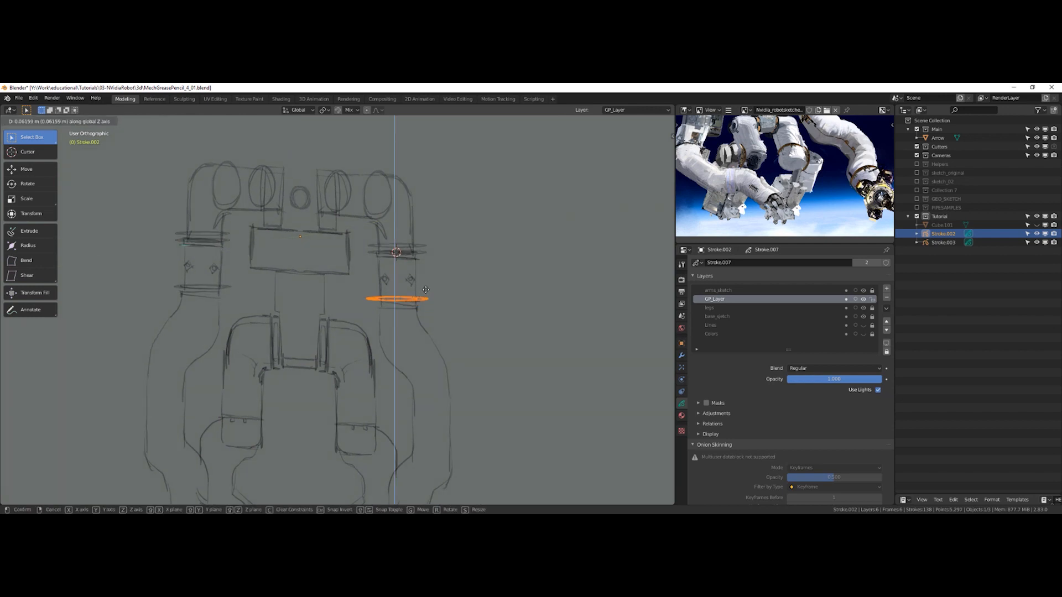
pyautogui.click(426, 296)
pyautogui.moveTo(426, 296)
pyautogui.mouseDown(button='middle')
pyautogui.moveTo(452, 301)
pyautogui.moveTo(427, 289)
pyautogui.moveTo(443, 310)
pyautogui.moveTo(347, 311)
pyautogui.mouseUp(button='middle')
pyautogui.press('Tab')
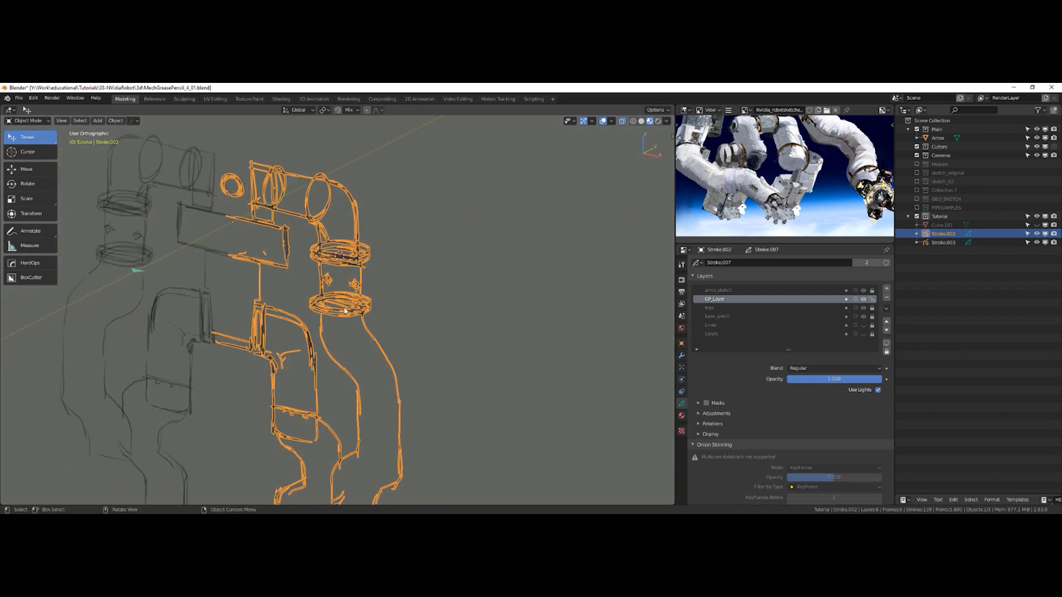
# Return to Draw mode, move the 3D cursor to the lower arm ring, and sketch extra contour strokes around both rings
pyautogui.hotkey('ctrl', 'Tab')
pyautogui.click(293, 254)
pyautogui.moveTo(293, 254)
pyautogui.mouseDown(button='middle')
pyautogui.moveTo(418, 248)
pyautogui.moveTo(403, 283)
pyautogui.moveTo(406, 258)
pyautogui.mouseUp(button='middle')
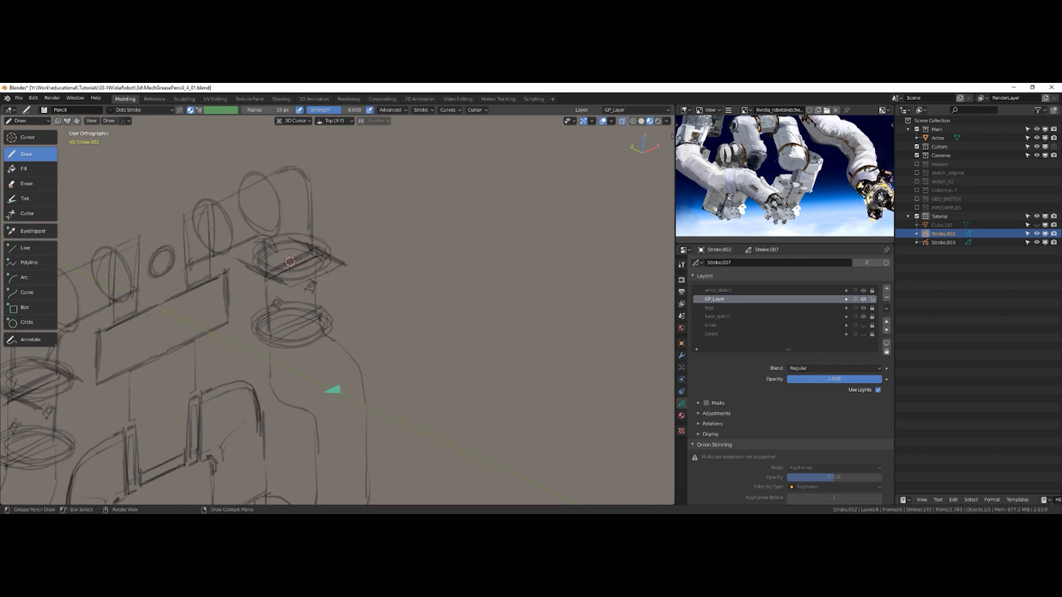
pyautogui.moveTo(387, 265); pyautogui.dragTo(308, 271, button='middle')
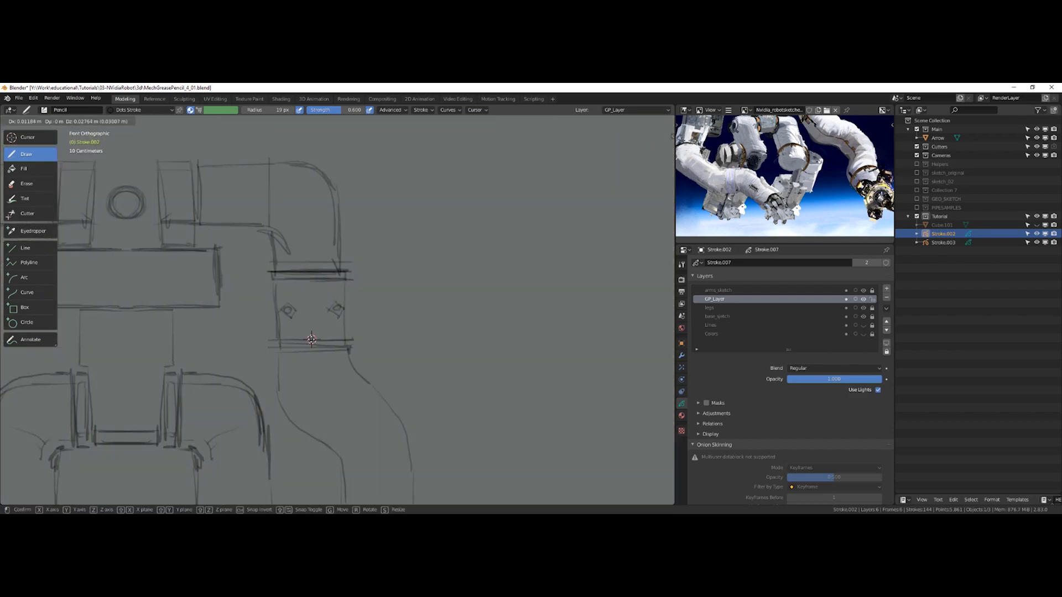
pyautogui.moveTo(310, 340)
pyautogui.mouseDown(button='middle')
pyautogui.moveTo(349, 312)
pyautogui.moveTo(329, 309)
pyautogui.mouseUp(button='middle')
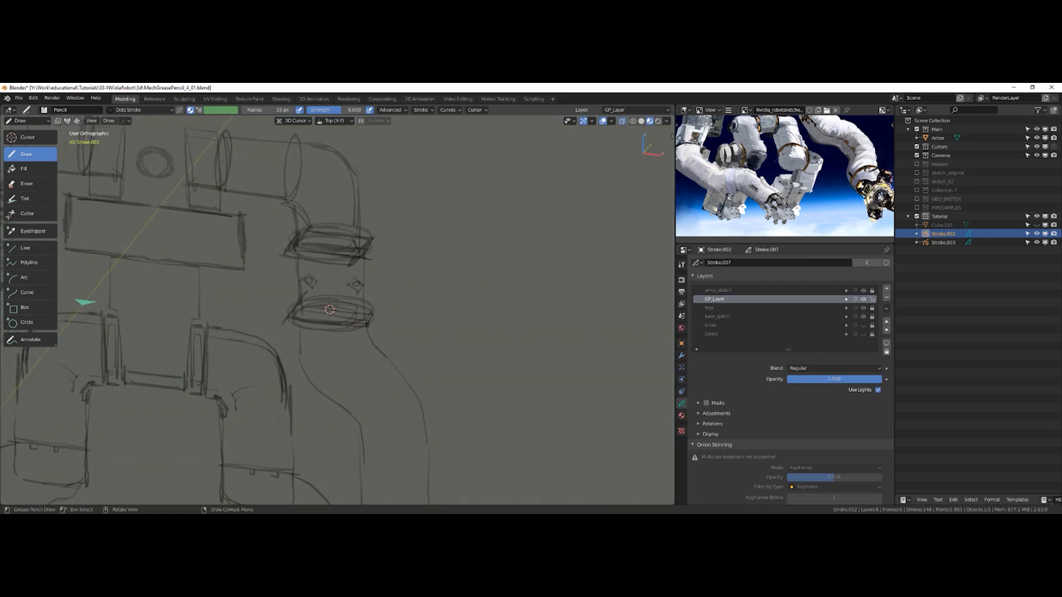
pyautogui.moveTo(362, 304); pyautogui.dragTo(375, 316)
pyautogui.moveTo(375, 316)
pyautogui.mouseDown(button='middle')
pyautogui.moveTo(277, 311)
pyautogui.moveTo(238, 321)
pyautogui.moveTo(359, 301)
pyautogui.moveTo(376, 281)
pyautogui.moveTo(318, 280)
pyautogui.moveTo(395, 254)
pyautogui.moveTo(350, 278)
pyautogui.moveTo(322, 276)
pyautogui.moveTo(342, 259)
pyautogui.mouseUp(button='middle')
pyautogui.keyDown('alt'); pyautogui.middleClick(399, 286); pyautogui.keyUp('alt')
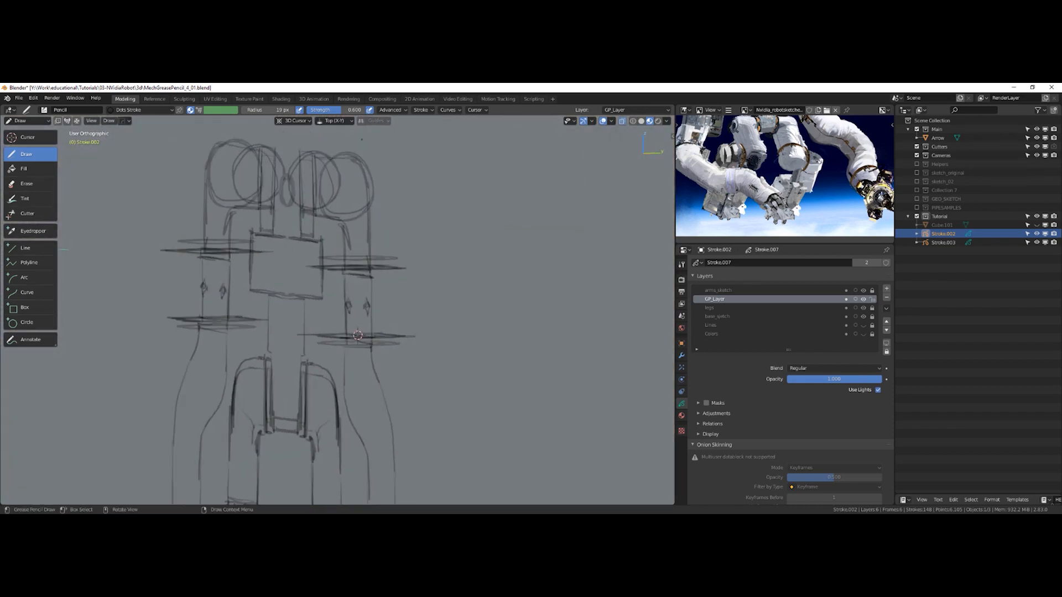
# Set the drawing plane to Side (Y-Z) and sketch vertical lines connecting the outer edges of the two arm rings
pyautogui.click(334, 121)
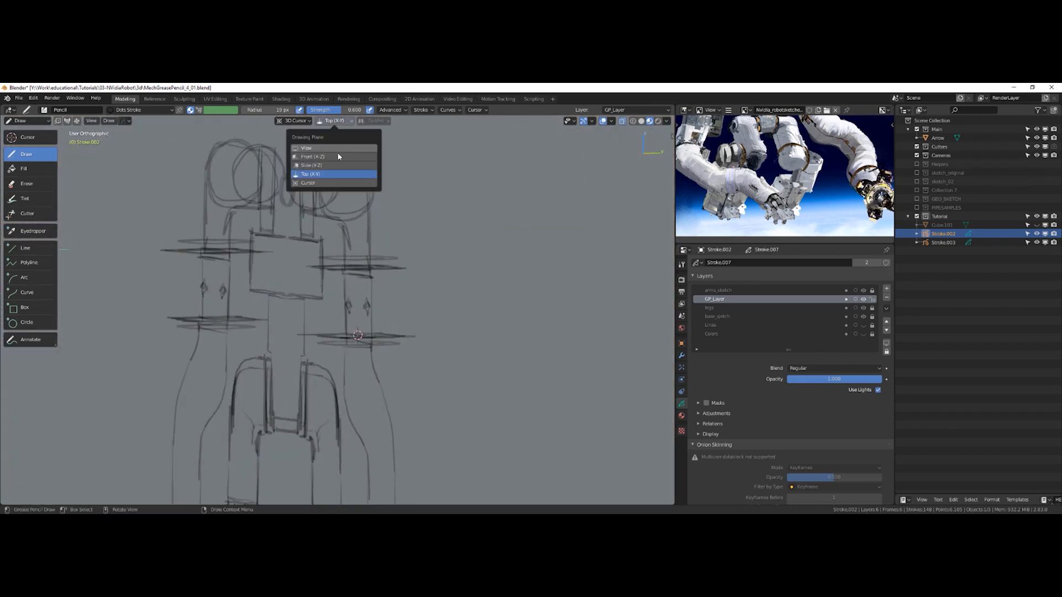
pyautogui.click(311, 165)
pyautogui.moveTo(324, 169); pyautogui.dragTo(338, 166, button='middle')
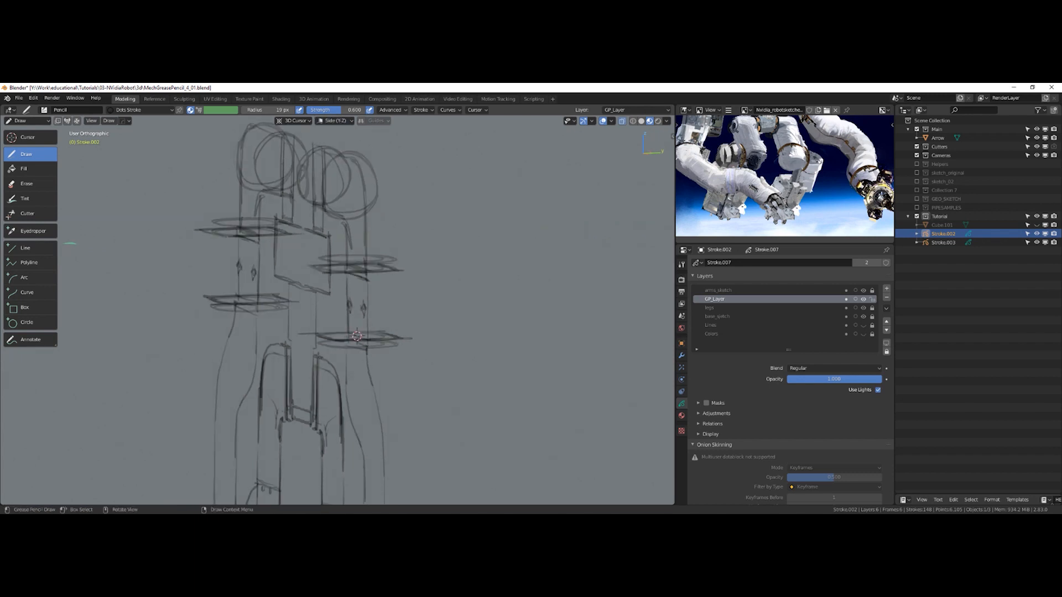
pyautogui.moveTo(328, 277); pyautogui.dragTo(327, 292, button='middle')
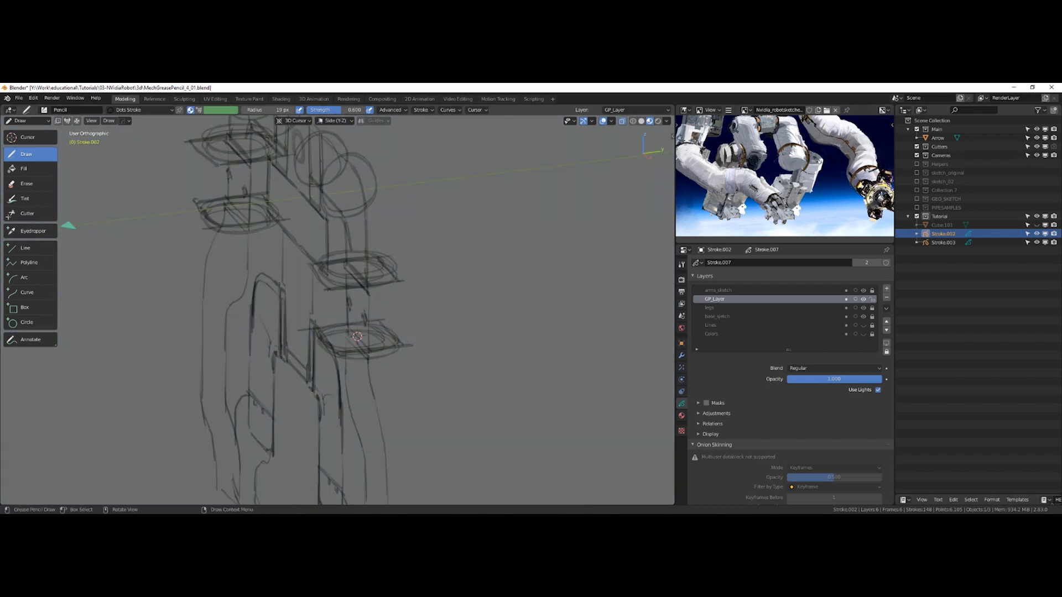
pyautogui.moveTo(325, 322)
pyautogui.mouseDown(button='middle')
pyautogui.moveTo(370, 307)
pyautogui.moveTo(355, 323)
pyautogui.moveTo(314, 317)
pyautogui.moveTo(369, 316)
pyautogui.mouseUp(button='middle')
pyautogui.press('KP_1')
pyautogui.hotkey('ctrl', 'z')
pyautogui.moveTo(386, 332); pyautogui.dragTo(375, 349, button='middle')
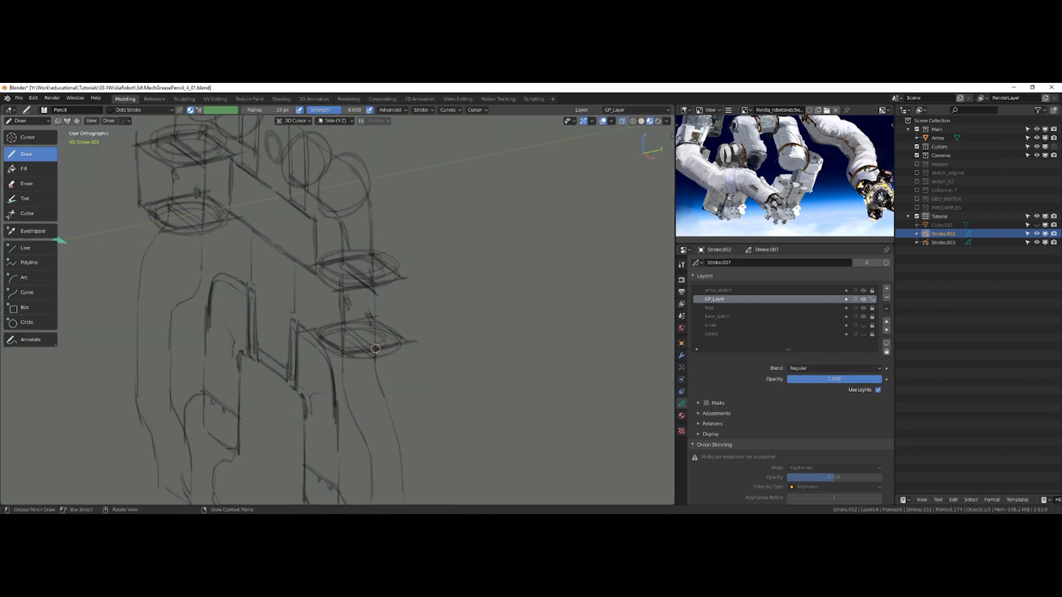
# Move the 3D cursor to the inner edge of the lower arm ring and sketch vertical lines joining both rings on that side
pyautogui.moveTo(376, 349); pyautogui.dragTo(388, 332, button='middle')
pyautogui.press('g')
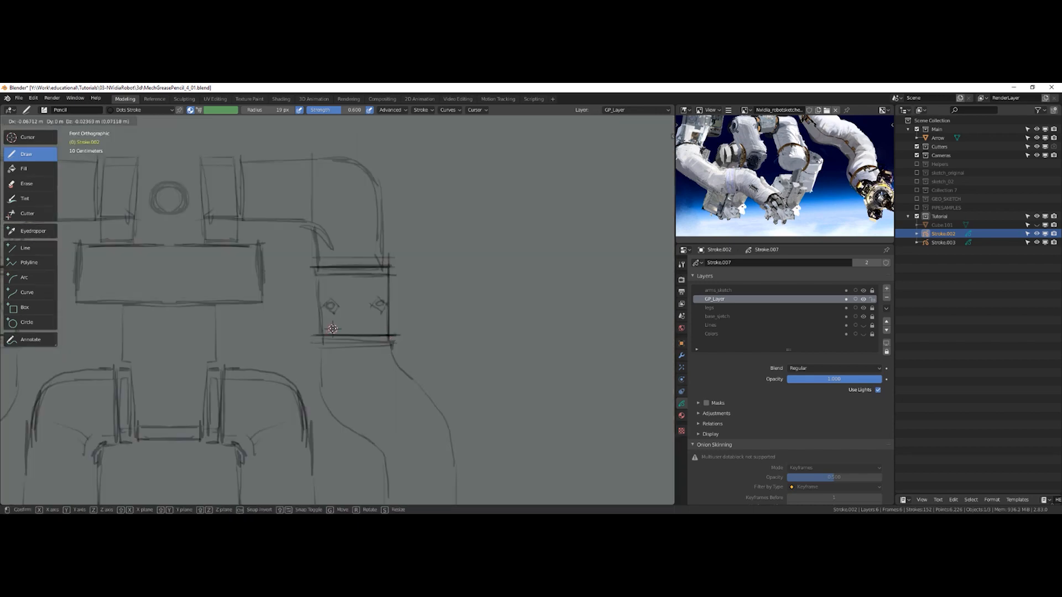
pyautogui.click(320, 336)
pyautogui.moveTo(319, 336); pyautogui.dragTo(338, 329, button='middle')
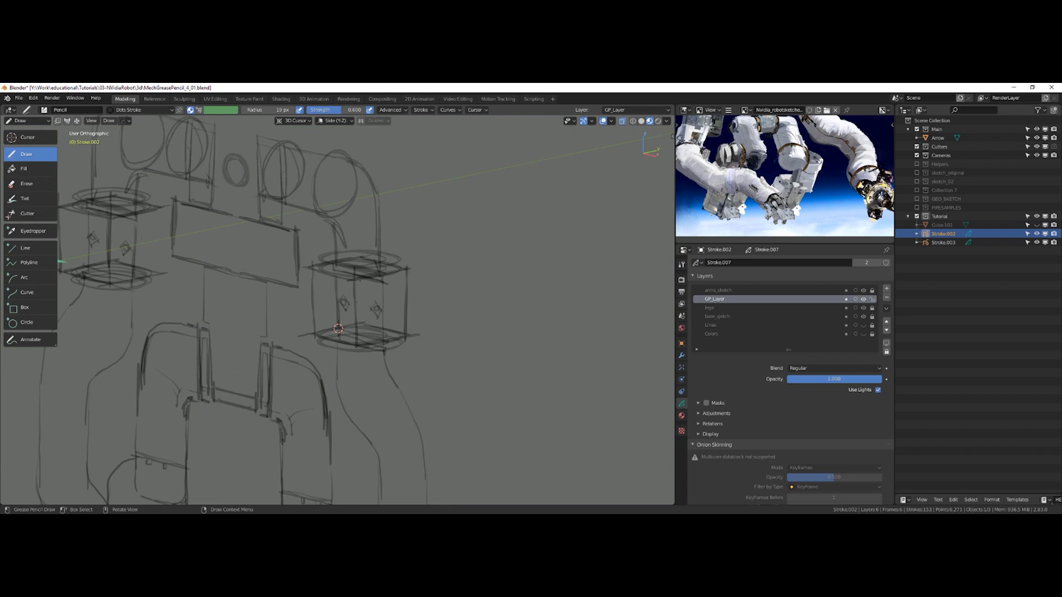
pyautogui.moveTo(362, 294); pyautogui.dragTo(362, 319)
# Move the 3D cursor onto the arm just below the lower ring
pyautogui.moveTo(362, 316)
pyautogui.mouseDown(button='middle')
pyautogui.moveTo(352, 315)
pyautogui.moveTo(393, 310)
pyautogui.moveTo(408, 320)
pyautogui.moveTo(434, 232)
pyautogui.mouseUp(button='middle')
pyautogui.press('KP_1')
pyautogui.moveTo(489, 274)
pyautogui.keyDown('shift'); pyautogui.mouseDown(button='middle')
pyautogui.moveTo(441, 275)
pyautogui.moveTo(442, 236)
pyautogui.mouseUp(button='middle'); pyautogui.keyUp('shift')
pyautogui.keyDown('shift'); pyautogui.moveTo(368, 281); pyautogui.dragTo(374, 276, button='right'); pyautogui.keyUp('shift')
pyautogui.moveTo(382, 213); pyautogui.dragTo(402, 228, button='middle')
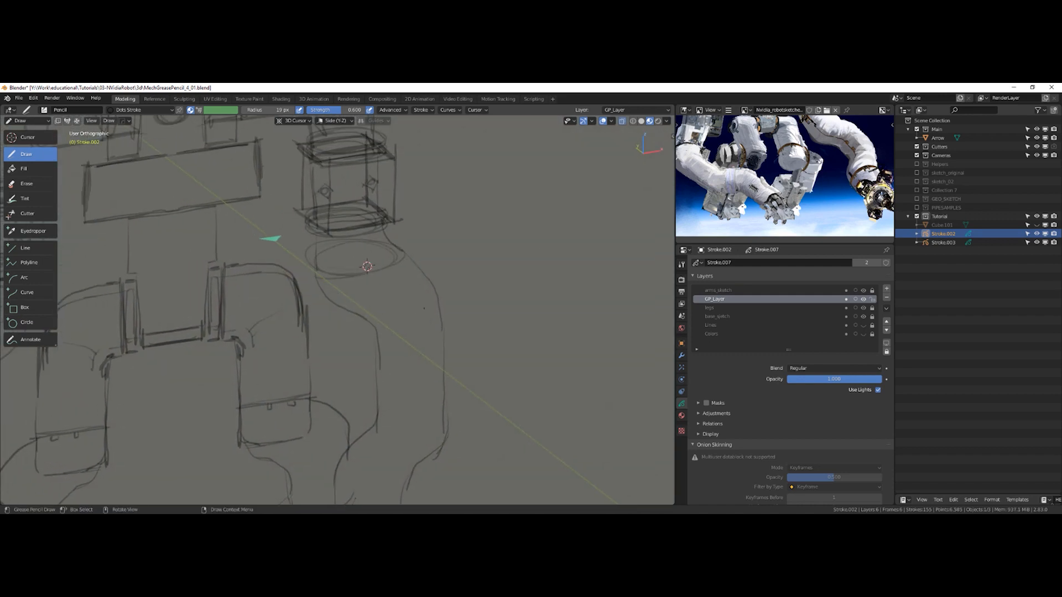
pyautogui.keyDown('alt'); pyautogui.moveTo(395, 315); pyautogui.dragTo(380, 304, button='middle'); pyautogui.keyUp('alt')
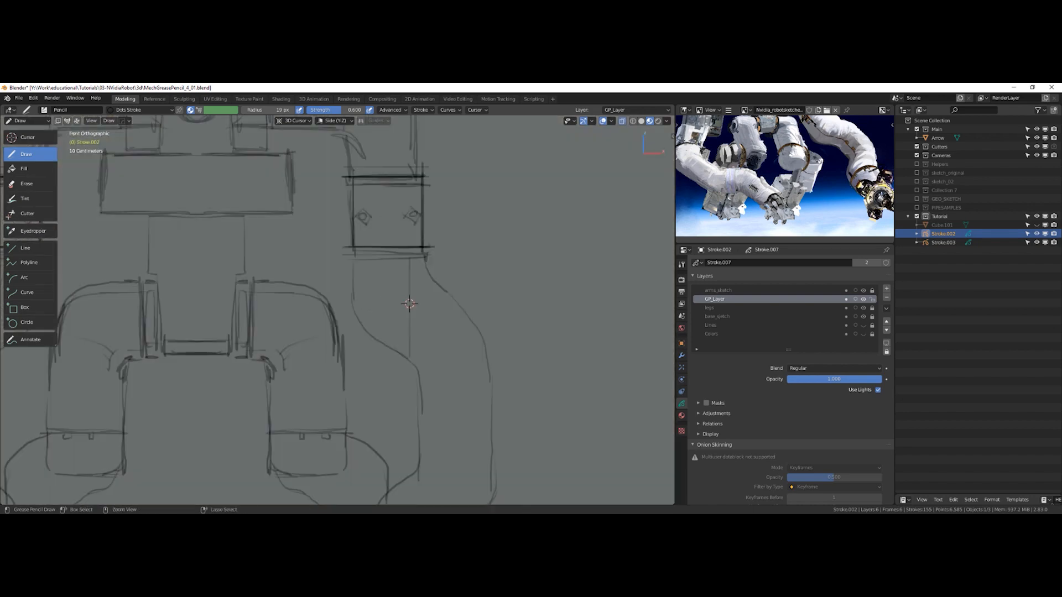
pyautogui.click(335, 122)
pyautogui.click(324, 157)
pyautogui.moveTo(362, 265)
pyautogui.mouseDown(button='middle')
pyautogui.moveTo(411, 289)
pyautogui.moveTo(349, 269)
pyautogui.mouseUp(button='middle')
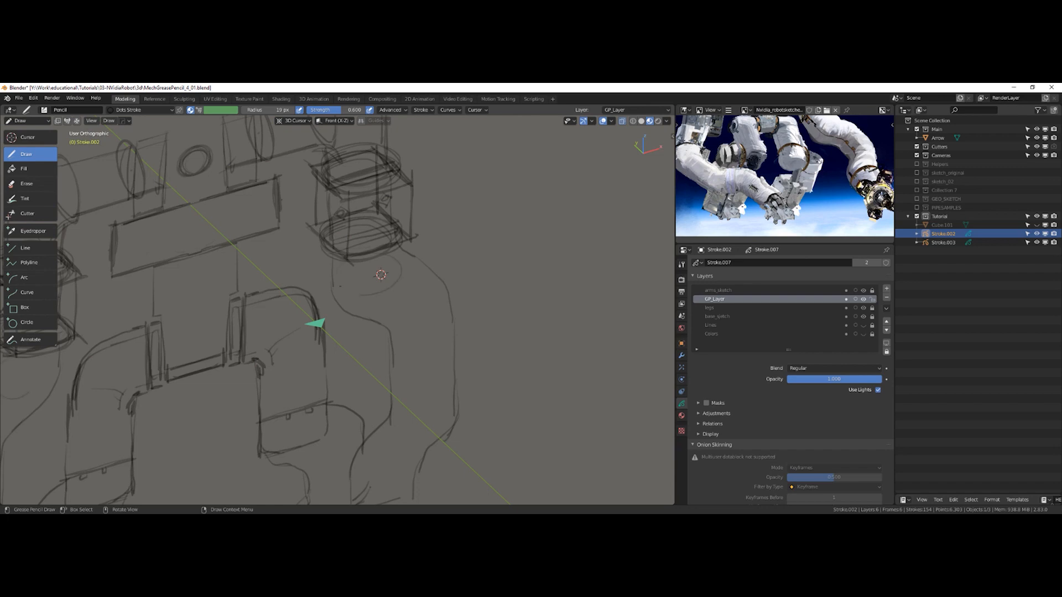
pyautogui.hotkey('ctrl', 'z')
pyautogui.moveTo(321, 266); pyautogui.dragTo(371, 287)
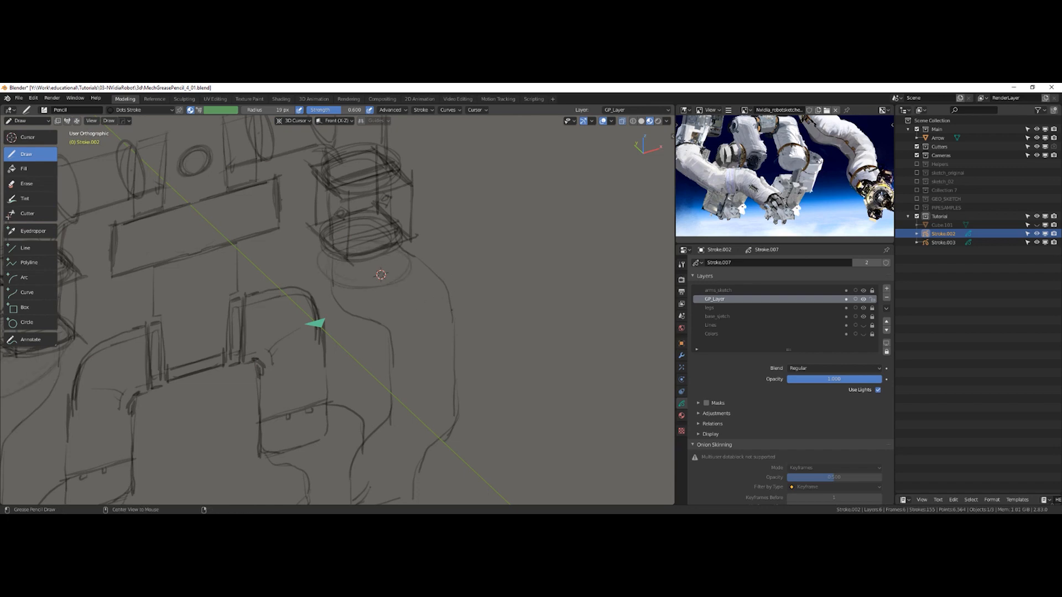
pyautogui.keyDown('alt'); pyautogui.moveTo(451, 310); pyautogui.dragTo(448, 320, button='middle'); pyautogui.keyUp('alt')
pyautogui.hotkey('ctrl', 'z')
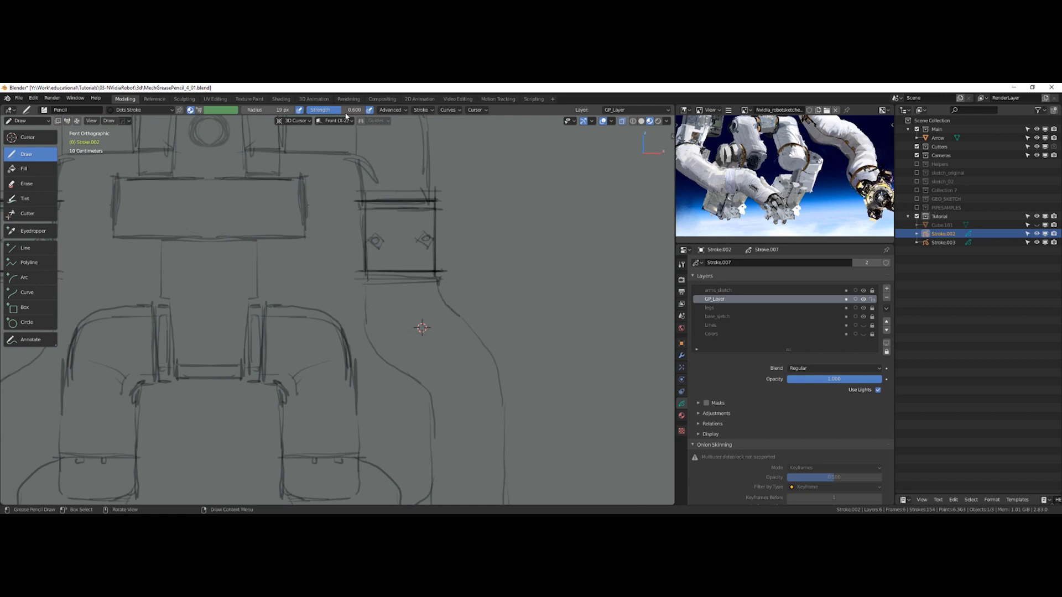
# Set the drawing plane to Top (X-Y) and sketch a circular cross-section on the arm just below the lower ring
pyautogui.click(336, 121)
pyautogui.click(323, 176)
pyautogui.moveTo(345, 252)
pyautogui.mouseDown(button='middle')
pyautogui.moveTo(366, 266)
pyautogui.moveTo(362, 285)
pyautogui.mouseUp(button='middle')
pyautogui.click(367, 286)
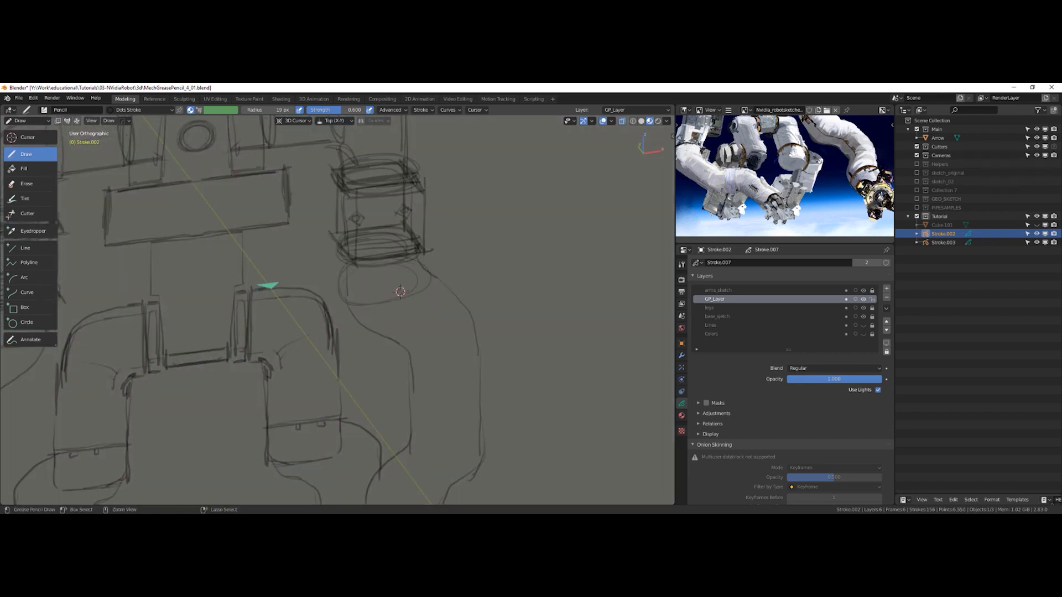
pyautogui.hotkey('ctrl', 'z')
pyautogui.moveTo(336, 272); pyautogui.dragTo(381, 263)
pyautogui.moveTo(415, 277)
pyautogui.mouseDown(button='middle')
pyautogui.moveTo(400, 259)
pyautogui.moveTo(428, 286)
pyautogui.moveTo(395, 274)
pyautogui.moveTo(374, 247)
pyautogui.moveTo(383, 250)
pyautogui.mouseUp(button='middle')
pyautogui.hotkey('ctrl', 'z')
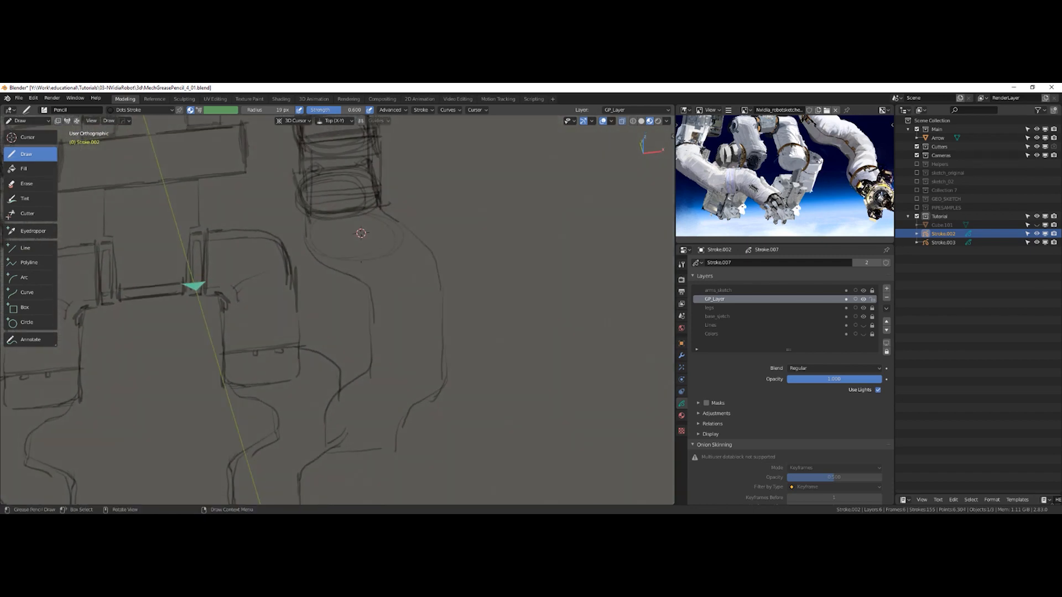
# Move the 3D cursor down the arm in stages and sketch three more cross-section rings along it
pyautogui.moveTo(356, 256); pyautogui.dragTo(351, 188, button='middle')
pyautogui.moveTo(351, 188)
pyautogui.mouseDown(button='middle')
pyautogui.moveTo(286, 193)
pyautogui.moveTo(282, 252)
pyautogui.moveTo(343, 295)
pyautogui.mouseUp(button='middle')
pyautogui.keyDown('ctrl'); pyautogui.moveTo(343, 295); pyautogui.dragTo(343, 335, button='middle'); pyautogui.keyUp('ctrl')
pyautogui.moveTo(774, 161)
pyautogui.mouseDown(button='middle')
pyautogui.moveTo(782, 213)
pyautogui.moveTo(780, 196)
pyautogui.mouseUp(button='middle')
pyautogui.moveTo(459, 234)
pyautogui.keyDown('ctrl'); pyautogui.mouseDown(button='middle')
pyautogui.moveTo(449, 271)
pyautogui.moveTo(363, 270)
pyautogui.moveTo(372, 235)
pyautogui.moveTo(423, 273)
pyautogui.moveTo(365, 279)
pyautogui.moveTo(408, 283)
pyautogui.mouseUp(button='middle'); pyautogui.keyUp('ctrl')
pyautogui.keyDown('shift'); pyautogui.moveTo(390, 301); pyautogui.dragTo(407, 290, button='right'); pyautogui.keyUp('shift')
pyautogui.moveTo(367, 244); pyautogui.dragTo(374, 269, button='middle')
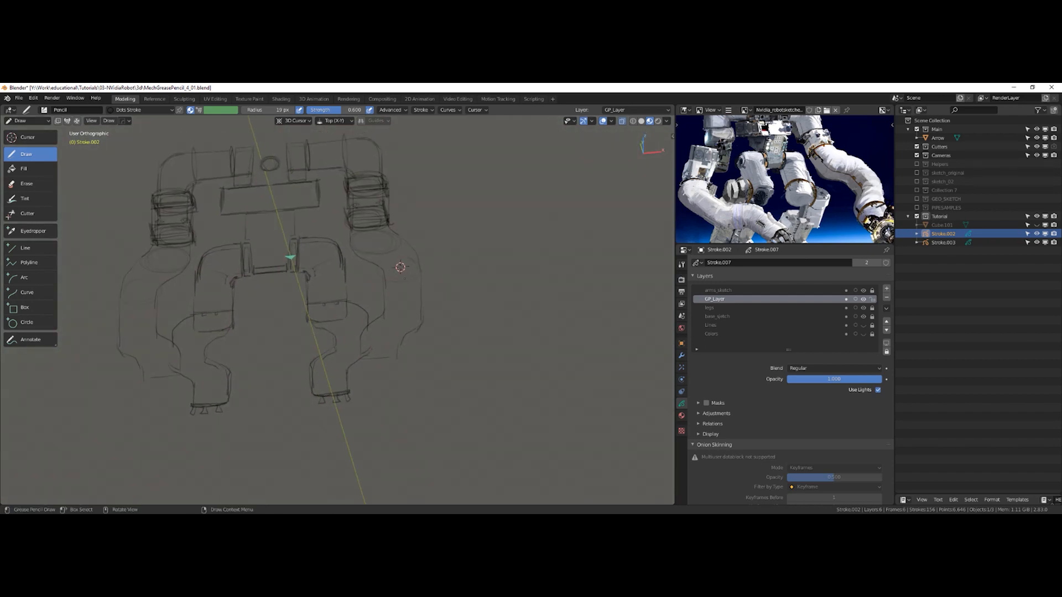
pyautogui.keyDown('alt'); pyautogui.moveTo(413, 279); pyautogui.dragTo(409, 259, button='middle'); pyautogui.keyUp('alt')
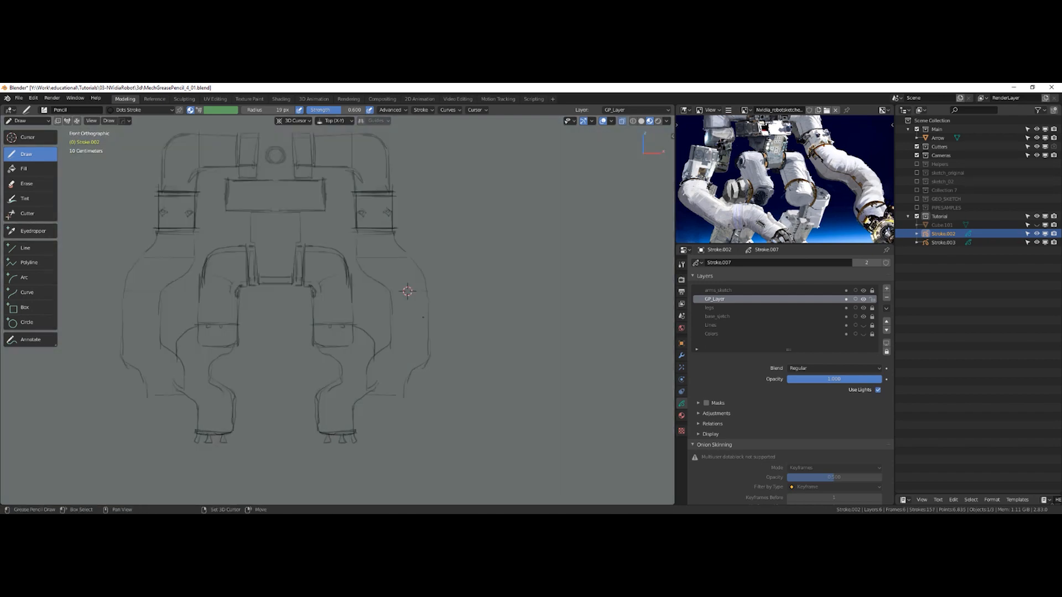
pyautogui.moveTo(410, 345)
pyautogui.mouseDown(button='middle')
pyautogui.moveTo(378, 336)
pyautogui.moveTo(381, 308)
pyautogui.moveTo(408, 346)
pyautogui.mouseUp(button='middle')
pyautogui.moveTo(413, 293)
pyautogui.mouseDown(button='middle')
pyautogui.moveTo(423, 325)
pyautogui.moveTo(445, 334)
pyautogui.moveTo(389, 344)
pyautogui.moveTo(390, 330)
pyautogui.moveTo(401, 374)
pyautogui.moveTo(366, 366)
pyautogui.mouseUp(button='middle')
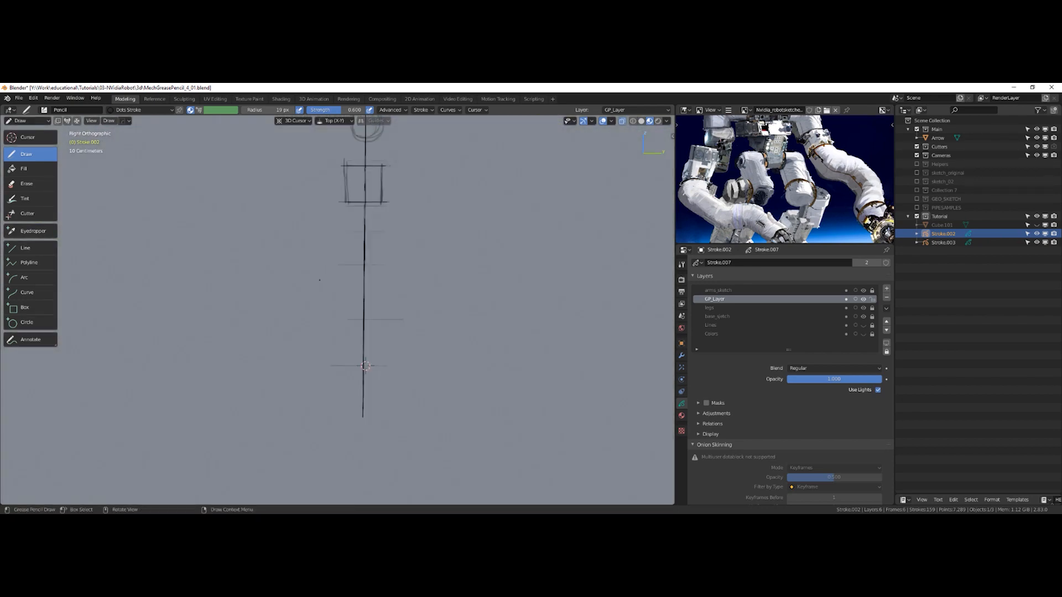
# Enter Edit mode, select the third new arm ring from the side and move it along Y to centre it on the arm line
pyautogui.hotkey('ctrl', 'Tab')
pyautogui.click(279, 104)
pyautogui.moveTo(314, 298); pyautogui.dragTo(439, 321)
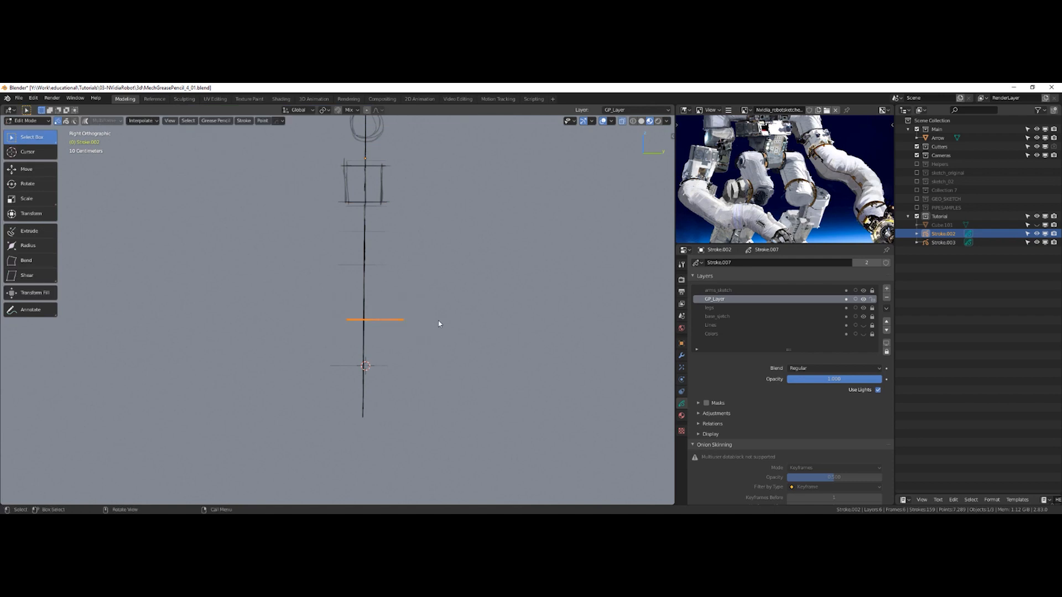
pyautogui.press('g')
pyautogui.press('y')
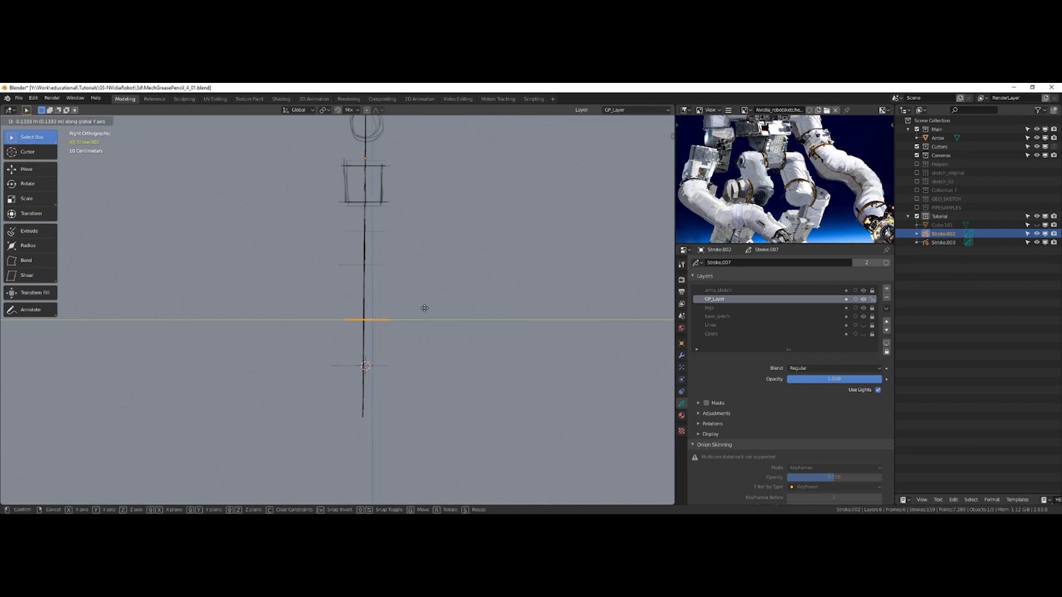
pyautogui.click(426, 313)
# Select the lowest arm ring and scale it along Y
pyautogui.moveTo(325, 353); pyautogui.dragTo(445, 370)
pyautogui.press('s')
pyautogui.press('y')
pyautogui.click(436, 362)
# Select the second new arm ring, scale it along Y and move it along Y to centre it on the arm line
pyautogui.moveTo(326, 224); pyautogui.dragTo(415, 371)
pyautogui.moveTo(412, 274)
pyautogui.mouseDown(button='middle')
pyautogui.moveTo(489, 251)
pyautogui.moveTo(538, 280)
pyautogui.moveTo(489, 272)
pyautogui.moveTo(510, 280)
pyautogui.moveTo(530, 267)
pyautogui.moveTo(521, 284)
pyautogui.mouseUp(button='middle')
pyautogui.press('KP_3')
pyautogui.moveTo(316, 231); pyautogui.dragTo(431, 412)
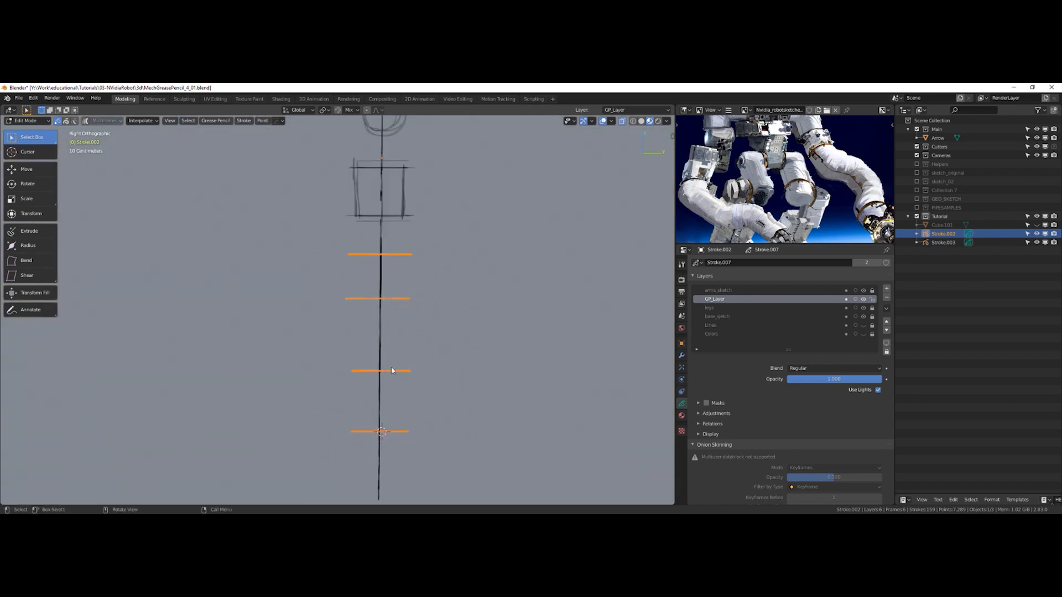
pyautogui.moveTo(328, 283); pyautogui.dragTo(412, 325)
pyautogui.press('s')
pyautogui.press('y')
pyautogui.click(431, 297)
pyautogui.press('g')
pyautogui.press('y')
pyautogui.click(420, 298)
# Select the uppermost of the four new arm rings and scale it along Y
pyautogui.moveTo(334, 241); pyautogui.dragTo(443, 259)
pyautogui.press('s')
pyautogui.press('y')
pyautogui.click(437, 259)
pyautogui.moveTo(415, 310)
pyautogui.mouseDown(button='middle')
pyautogui.moveTo(486, 320)
pyautogui.moveTo(433, 316)
pyautogui.moveTo(417, 280)
pyautogui.moveTo(358, 287)
pyautogui.moveTo(450, 284)
pyautogui.moveTo(391, 304)
pyautogui.moveTo(498, 320)
pyautogui.moveTo(447, 317)
pyautogui.moveTo(494, 347)
pyautogui.moveTo(483, 338)
pyautogui.mouseUp(button='middle')
pyautogui.moveTo(774, 191); pyautogui.dragTo(759, 164, button='middle')
pyautogui.moveTo(490, 326)
pyautogui.mouseDown(button='middle')
pyautogui.moveTo(512, 324)
pyautogui.moveTo(486, 284)
pyautogui.moveTo(499, 341)
pyautogui.moveTo(523, 318)
pyautogui.moveTo(459, 320)
pyautogui.moveTo(515, 319)
pyautogui.moveTo(495, 318)
pyautogui.moveTo(474, 344)
pyautogui.moveTo(466, 322)
pyautogui.moveTo(395, 302)
pyautogui.moveTo(422, 266)
pyautogui.moveTo(452, 311)
pyautogui.mouseUp(button='middle')
pyautogui.scroll(-3, 474, 343)
# Add a new Grease Pencil layer below GP_Layer and lock GP_Layer
pyautogui.click(452, 311)
pyautogui.click(887, 288)
pyautogui.click(872, 300)
# Return to Draw mode, set the drawing plane to View, and place the 3D cursor at the top centre of the chest block
pyautogui.moveTo(492, 299)
pyautogui.mouseDown(button='middle')
pyautogui.moveTo(555, 289)
pyautogui.moveTo(453, 286)
pyautogui.moveTo(462, 274)
pyautogui.moveTo(412, 290)
pyautogui.moveTo(453, 294)
pyautogui.moveTo(434, 294)
pyautogui.mouseUp(button='middle')
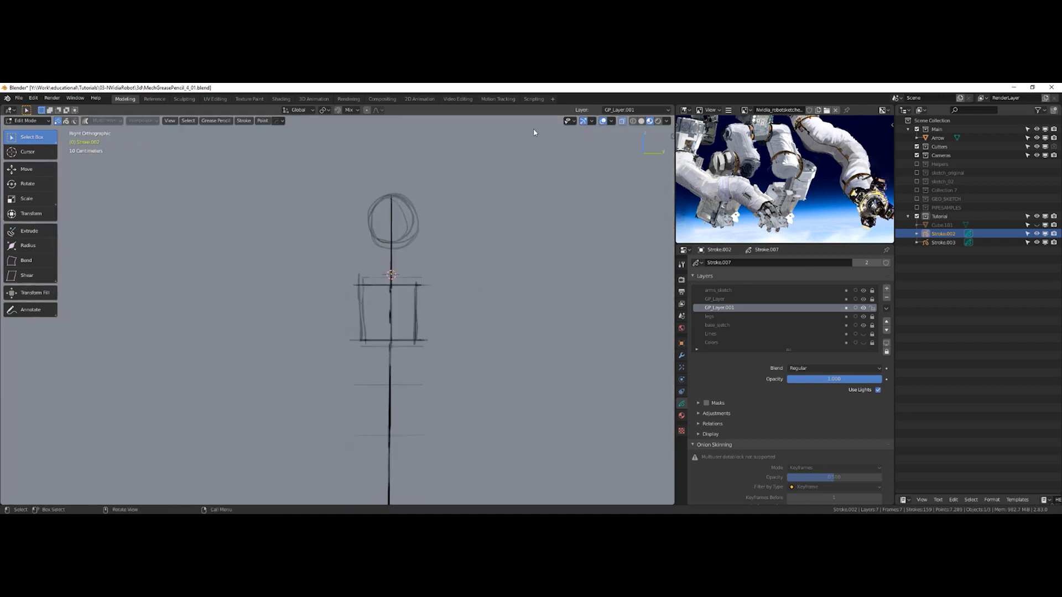
pyautogui.hotkey('ctrl', 'Tab')
pyautogui.click(306, 109)
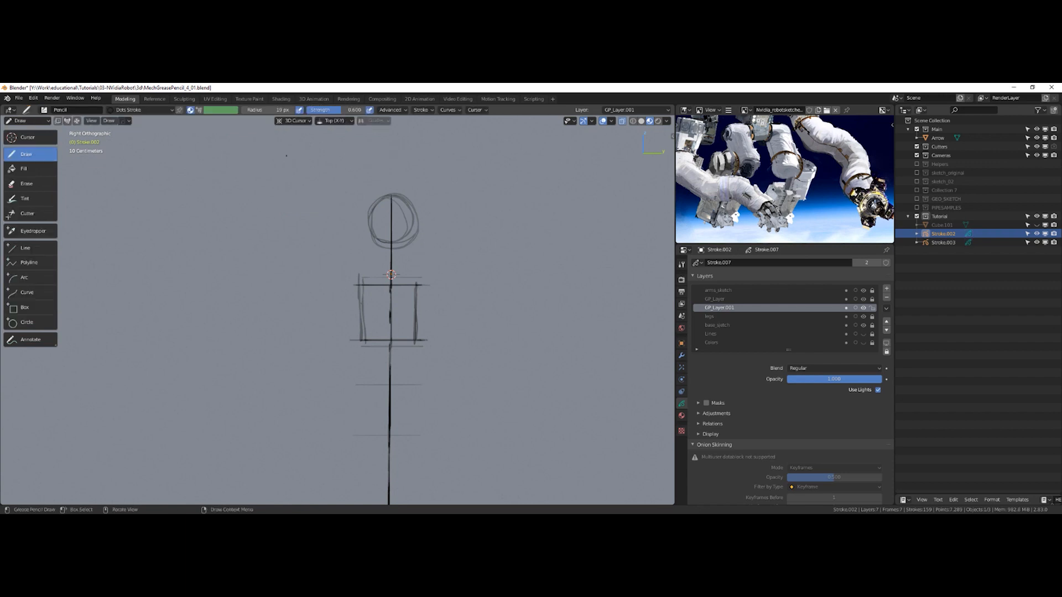
pyautogui.click(335, 121)
pyautogui.click(331, 147)
pyautogui.moveTo(359, 262)
pyautogui.keyDown('shift'); pyautogui.mouseDown(button='middle')
pyautogui.moveTo(491, 246)
pyautogui.moveTo(452, 249)
pyautogui.mouseUp(button='middle'); pyautogui.keyUp('shift')
pyautogui.keyDown('shift'); pyautogui.moveTo(453, 242); pyautogui.dragTo(452, 243, button='right'); pyautogui.keyUp('shift')
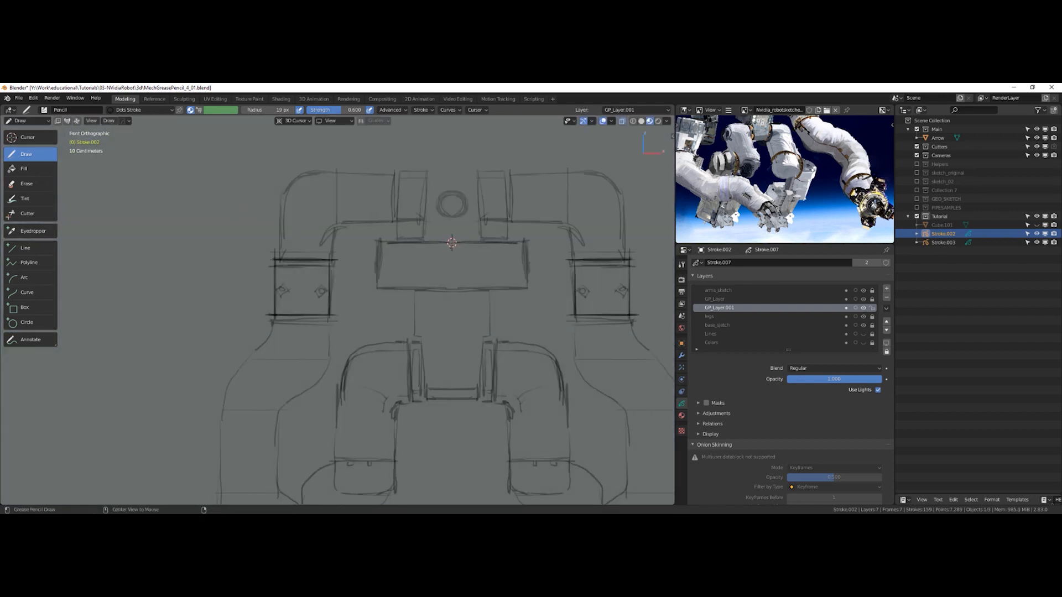
# Sketch the torso's side profile in the right view, with a sloped chest front, straight back, tapering lower front and flat base
pyautogui.press('KP_3')
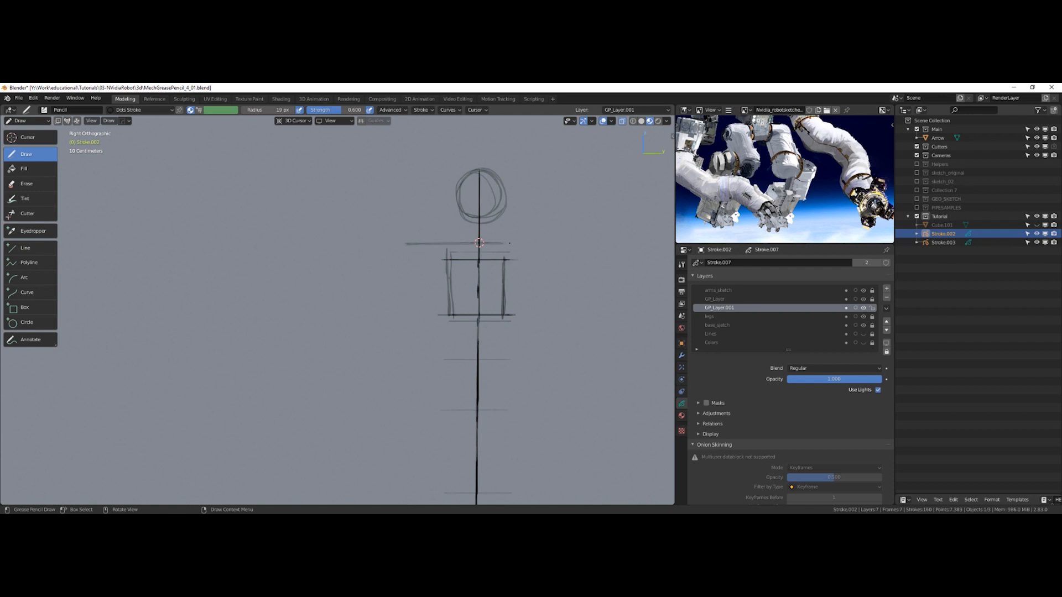
pyautogui.moveTo(369, 288); pyautogui.dragTo(371, 287)
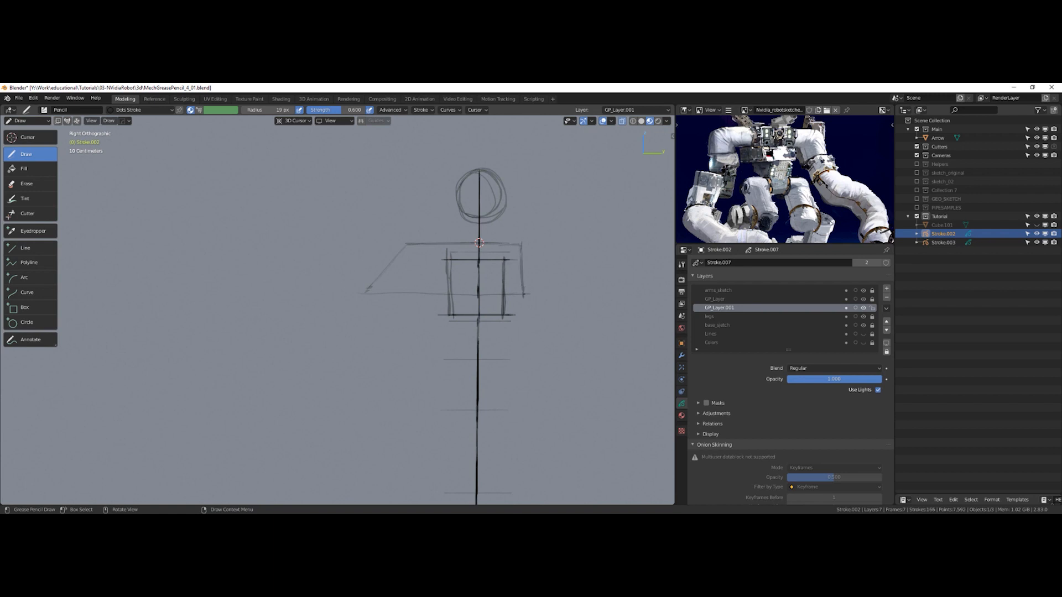
pyautogui.moveTo(523, 299); pyautogui.dragTo(525, 397)
pyautogui.moveTo(372, 296); pyautogui.dragTo(413, 396)
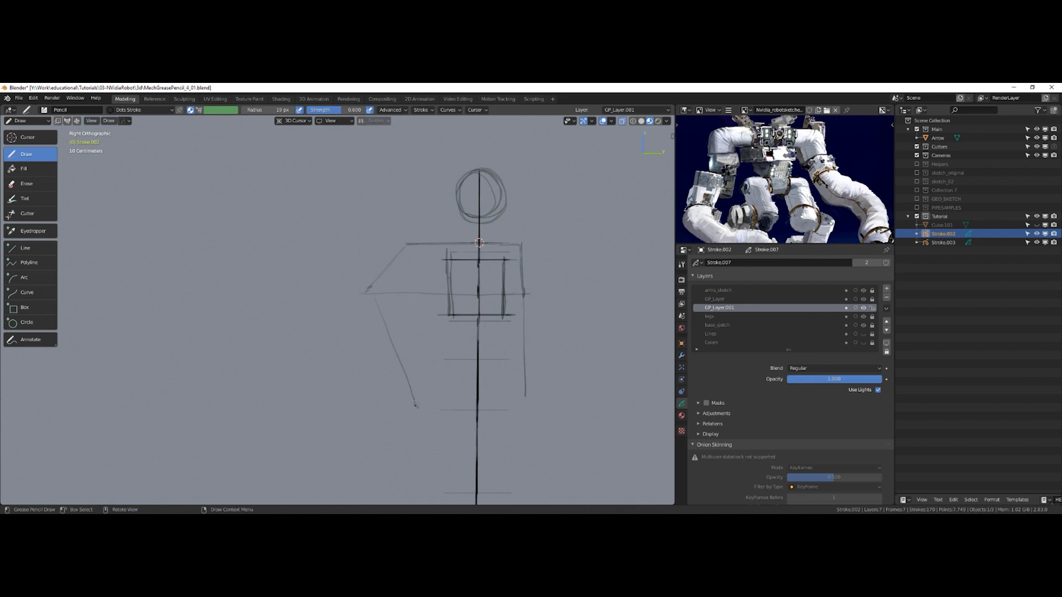
pyautogui.moveTo(416, 407); pyautogui.dragTo(492, 408)
# Place the 3D cursor at the torso's lower end, undo the curved corner strokes, and sketch a circle resting on the profile's base line
pyautogui.moveTo(311, 253)
pyautogui.mouseDown(button='middle')
pyautogui.moveTo(340, 254)
pyautogui.moveTo(328, 255)
pyautogui.mouseUp(button='middle')
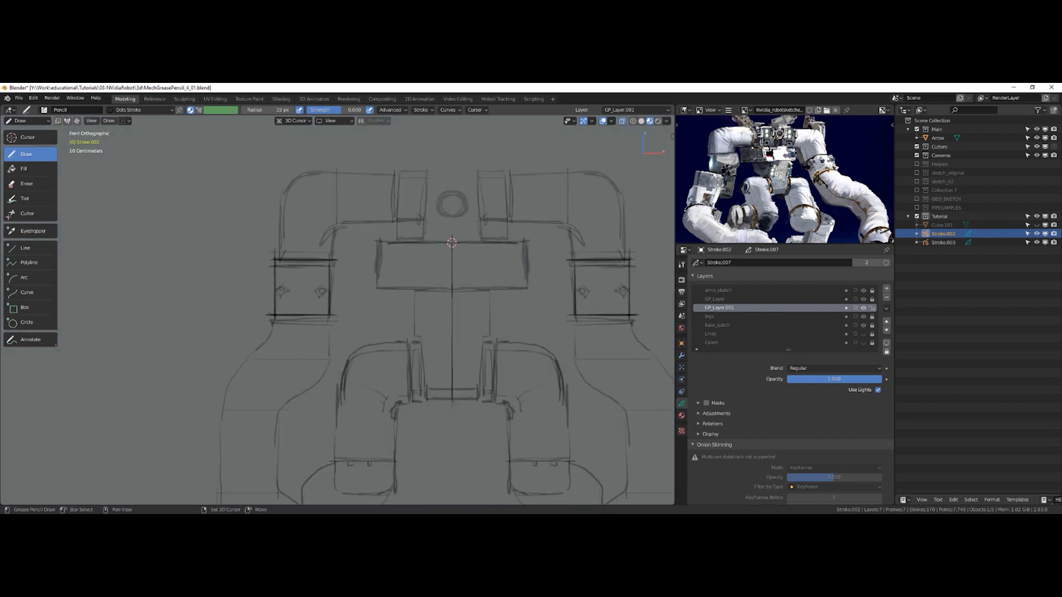
pyautogui.keyDown('shift'); pyautogui.moveTo(451, 240); pyautogui.dragTo(451, 396, button='right'); pyautogui.keyUp('shift')
pyautogui.keyDown('shift'); pyautogui.moveTo(451, 396); pyautogui.dragTo(451, 396, button='right'); pyautogui.keyUp('shift')
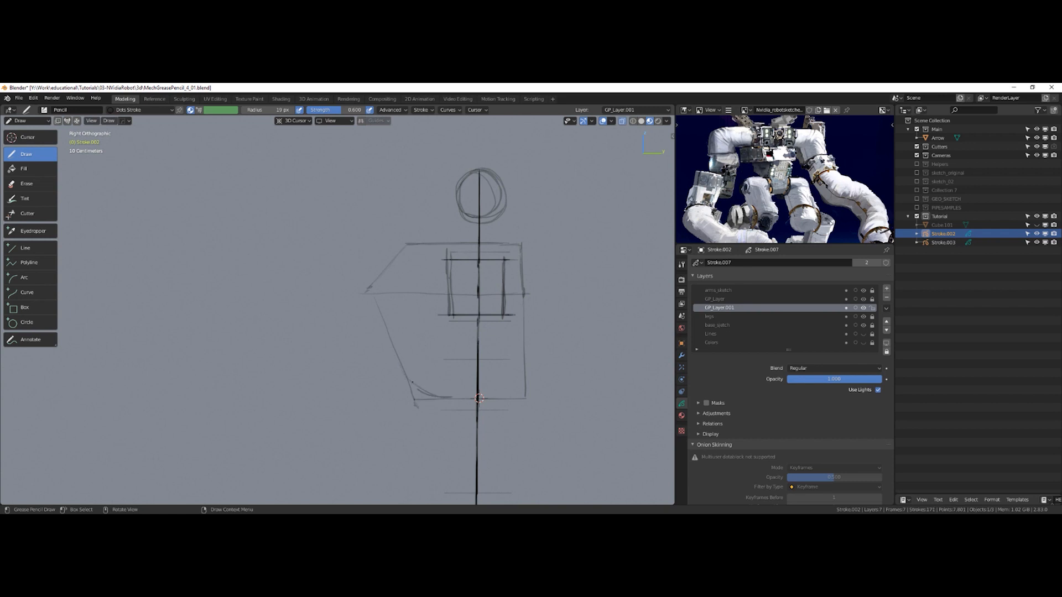
pyautogui.hotkey('ctrl', 'z')
pyautogui.moveTo(464, 357)
pyautogui.mouseDown()
pyautogui.moveTo(485, 396)
pyautogui.moveTo(505, 387)
pyautogui.moveTo(458, 397)
pyautogui.moveTo(497, 371)
pyautogui.moveTo(475, 356)
pyautogui.mouseUp()
pyautogui.hotkey('ctrl', 'z')
pyautogui.hotkey('ctrl', 'z')
pyautogui.moveTo(490, 366)
pyautogui.mouseDown(button='middle')
pyautogui.moveTo(605, 373)
pyautogui.moveTo(498, 375)
pyautogui.moveTo(479, 398)
pyautogui.mouseUp(button='middle')
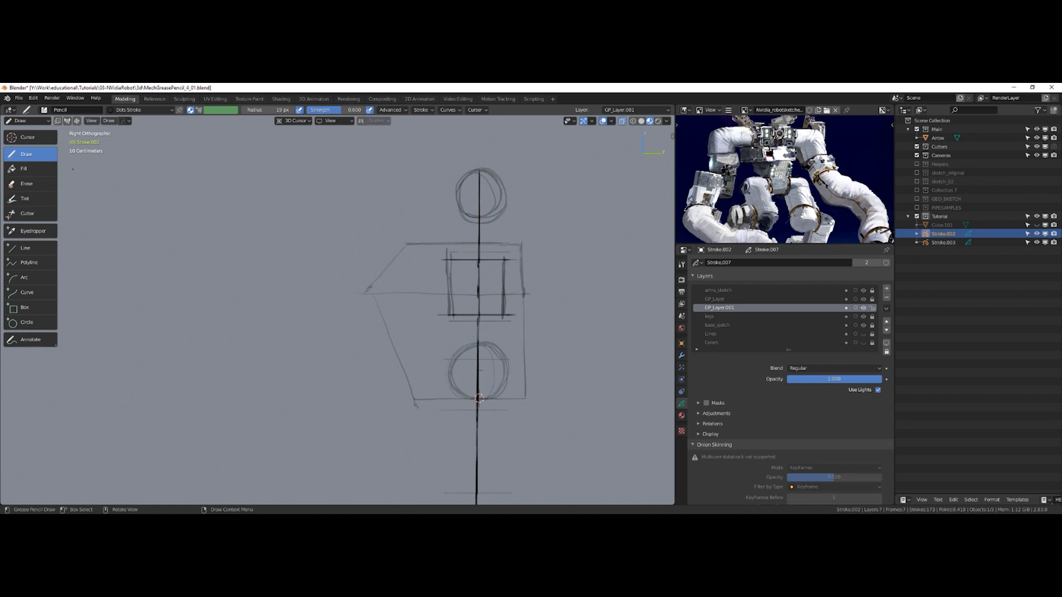
# Trim the lower front strokes off the torso's side profile with the Cutter
pyautogui.click(28, 214)
pyautogui.moveTo(435, 241)
pyautogui.mouseDown()
pyautogui.moveTo(355, 283)
pyautogui.moveTo(423, 412)
pyautogui.moveTo(436, 408)
pyautogui.mouseUp()
pyautogui.press('x')
pyautogui.press('Escape')
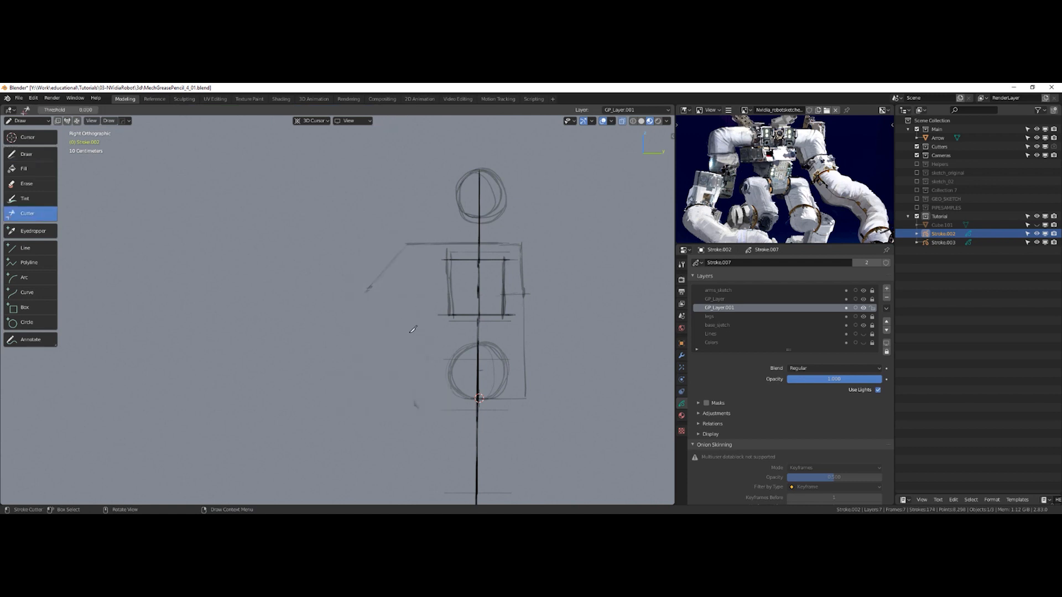
pyautogui.hotkey('ctrl', 'z')
pyautogui.moveTo(432, 247); pyautogui.dragTo(378, 327)
pyautogui.moveTo(419, 210); pyautogui.dragTo(426, 232)
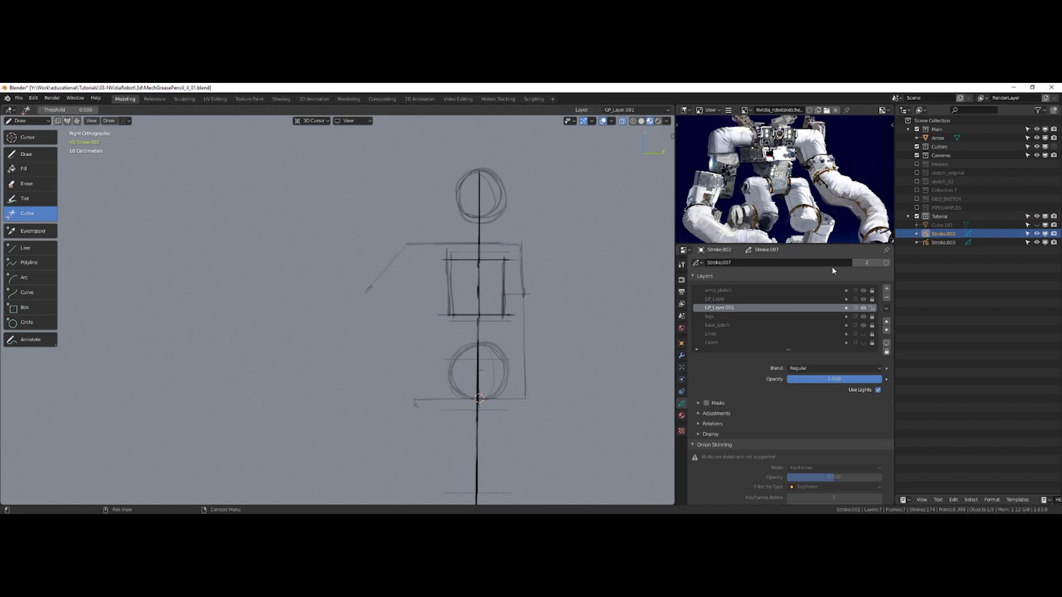
# Toggle the visibility of GP_Layer.001 off and on, and trim the front end of the profile's top line with the Cutter
pyautogui.click(865, 308)
pyautogui.click(864, 308)
pyautogui.moveTo(413, 259); pyautogui.dragTo(370, 261)
pyautogui.moveTo(410, 233); pyautogui.dragTo(343, 295)
# Switch to Edit mode and delete the leftover diagonal stroke at the front of the torso profile
pyautogui.press('Tab')
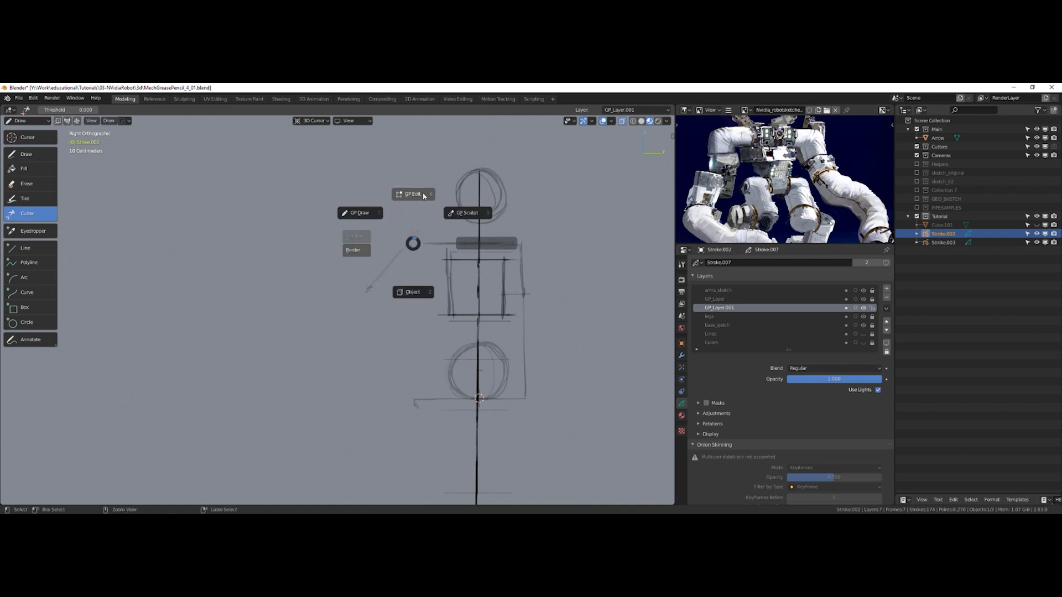
pyautogui.click(423, 199)
pyautogui.moveTo(413, 221); pyautogui.dragTo(343, 323)
pyautogui.press('Delete')
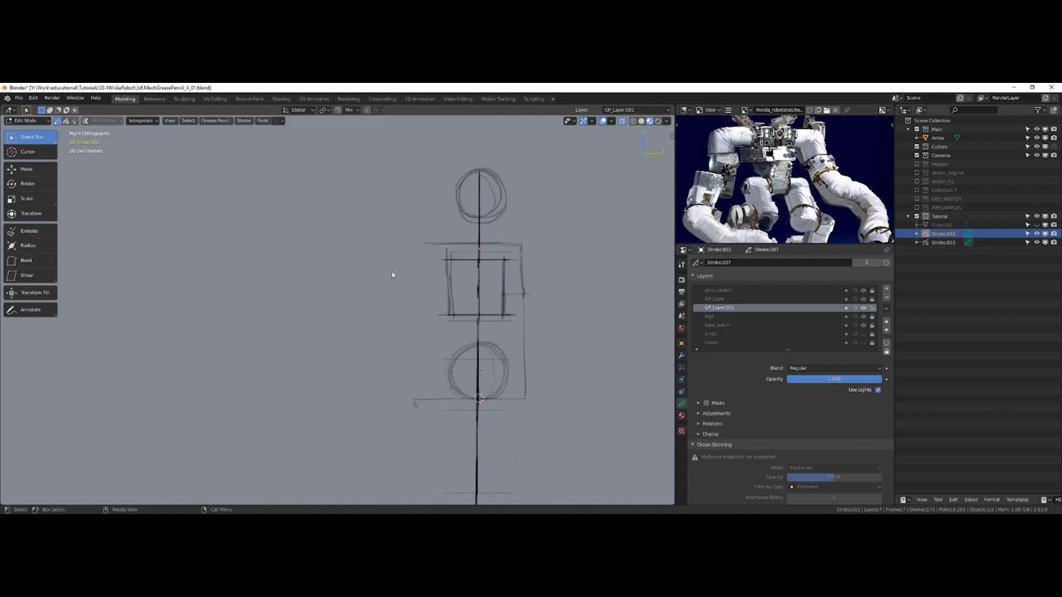
# Draw two slanted strokes on the front of the torso's side profile, meeting at a point midway up, using Draw mode
pyautogui.hotkey('ctrl', 'Tab')
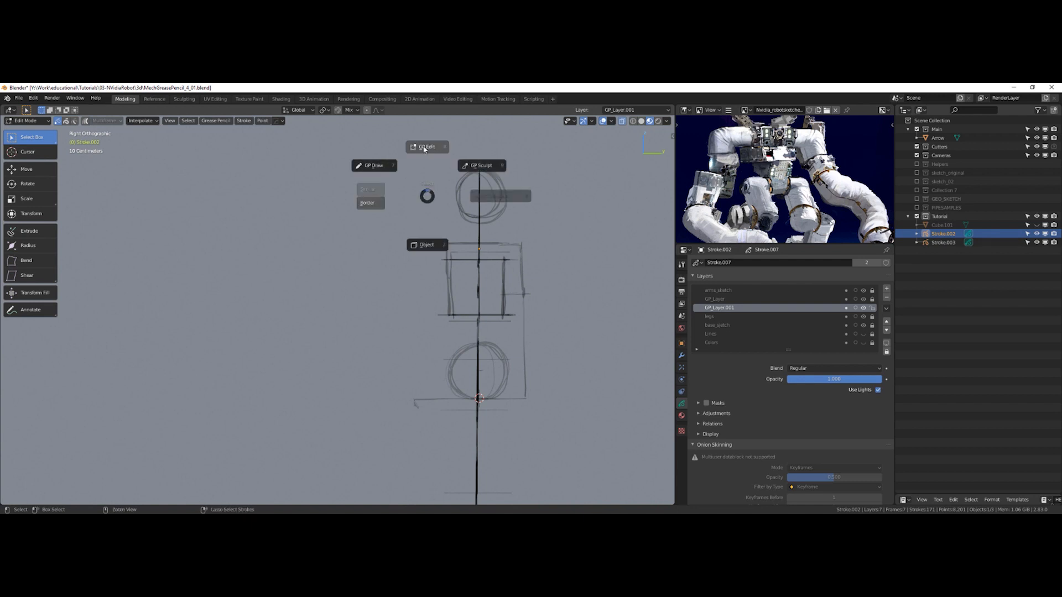
pyautogui.click(396, 183)
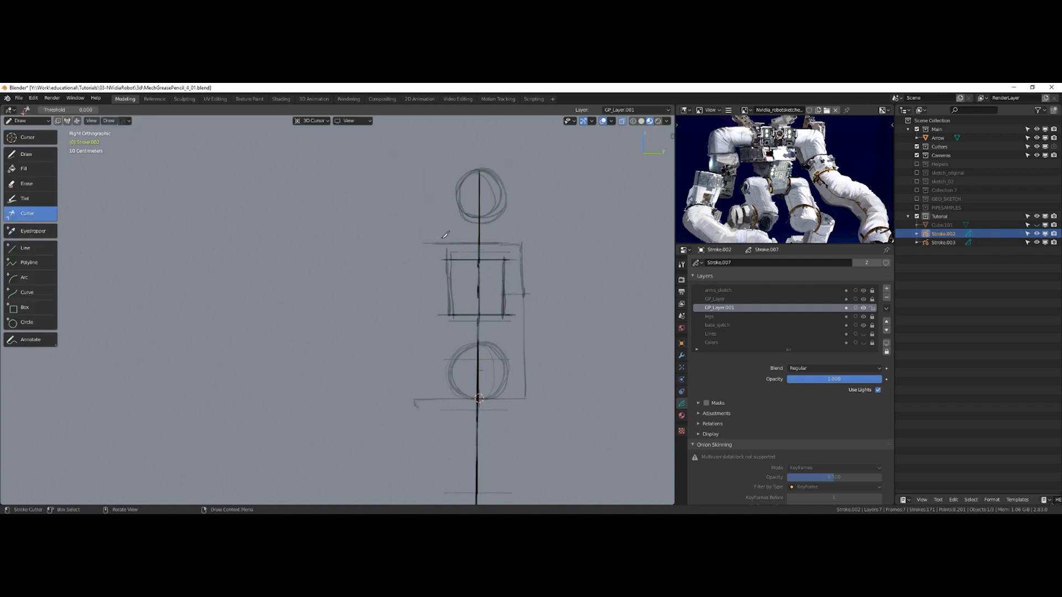
pyautogui.moveTo(444, 240); pyautogui.dragTo(404, 285)
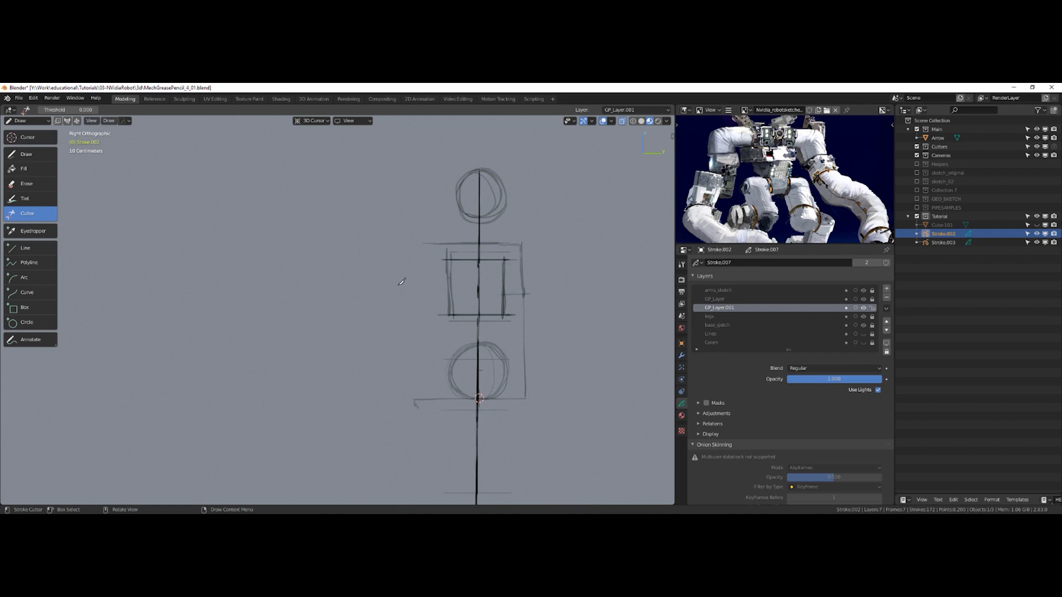
pyautogui.click(47, 154)
pyautogui.moveTo(415, 260); pyautogui.dragTo(393, 285)
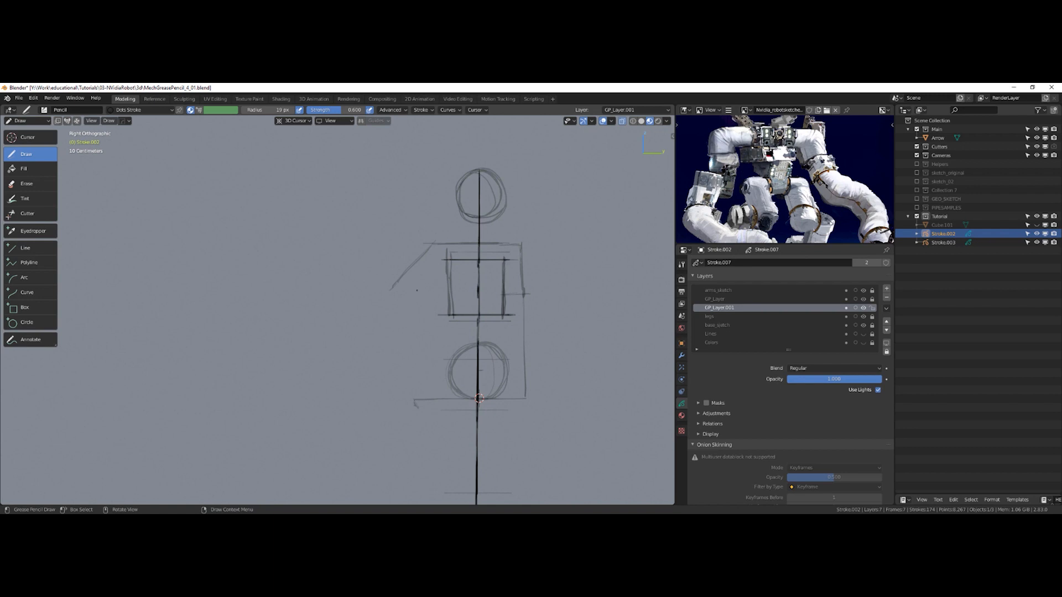
pyautogui.hotkey('ctrl', 'z')
pyautogui.moveTo(443, 389); pyautogui.dragTo(449, 397)
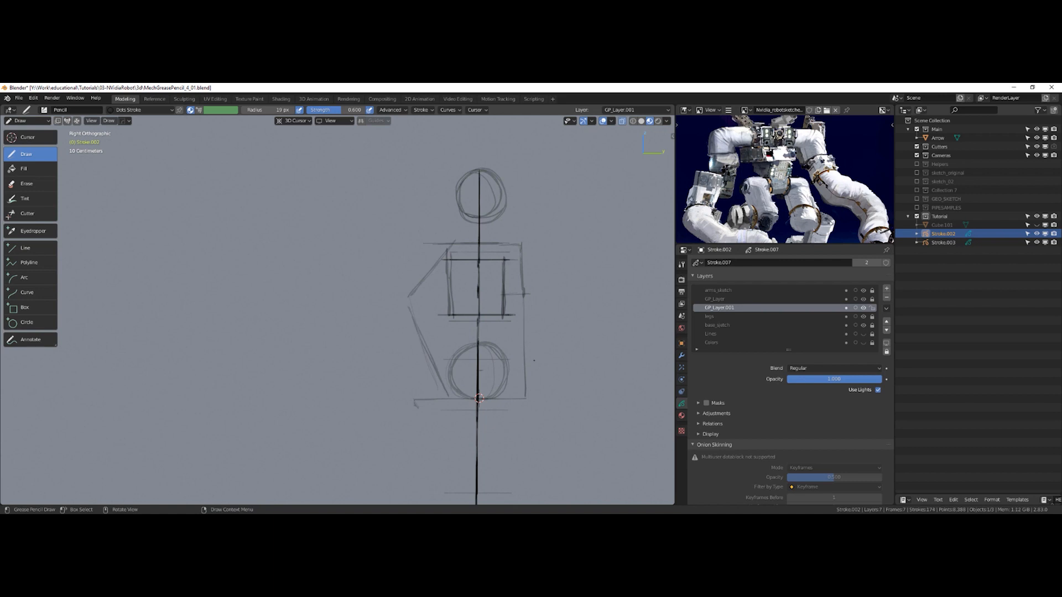
# Sketch a small step and a diagonal at the profile's lower back corner, and trim the leftover corner line with the Cutter
pyautogui.moveTo(524, 349); pyautogui.dragTo(495, 403)
pyautogui.moveTo(524, 345); pyautogui.dragTo(526, 341)
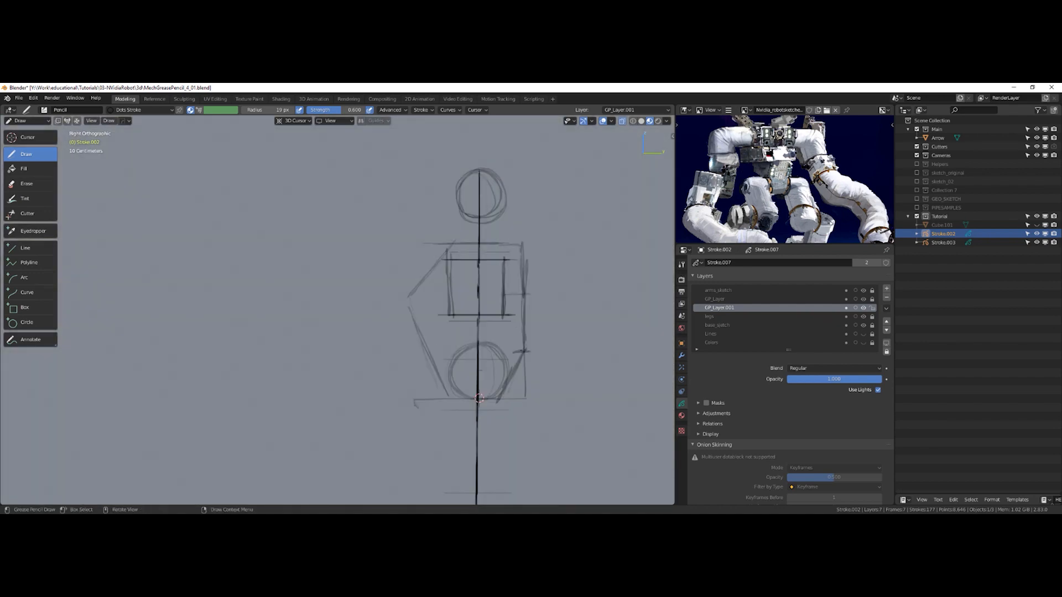
pyautogui.moveTo(514, 352); pyautogui.dragTo(512, 351)
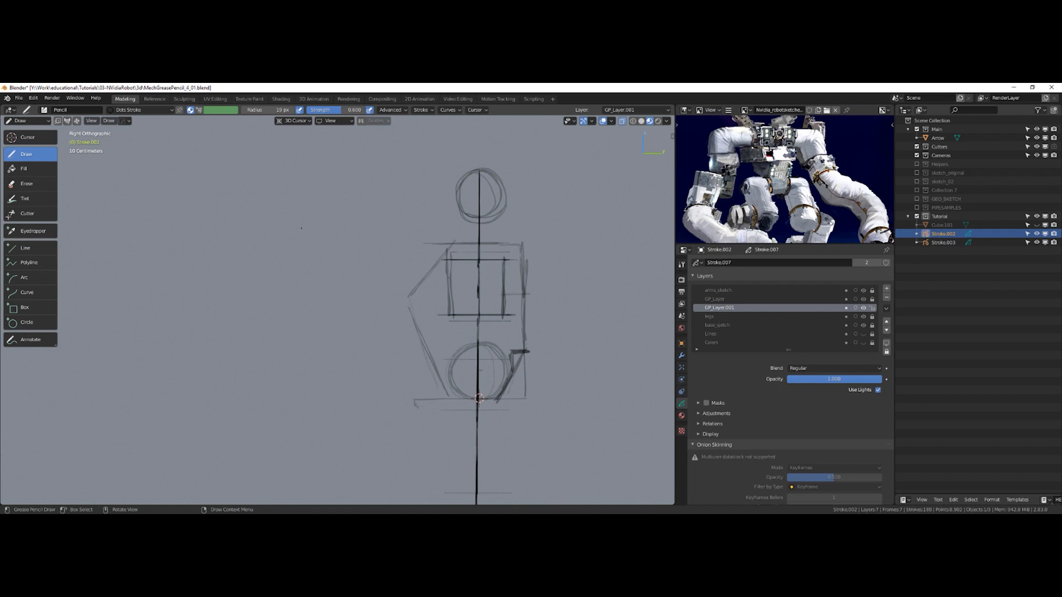
pyautogui.click(27, 213)
pyautogui.moveTo(519, 371); pyautogui.dragTo(566, 370)
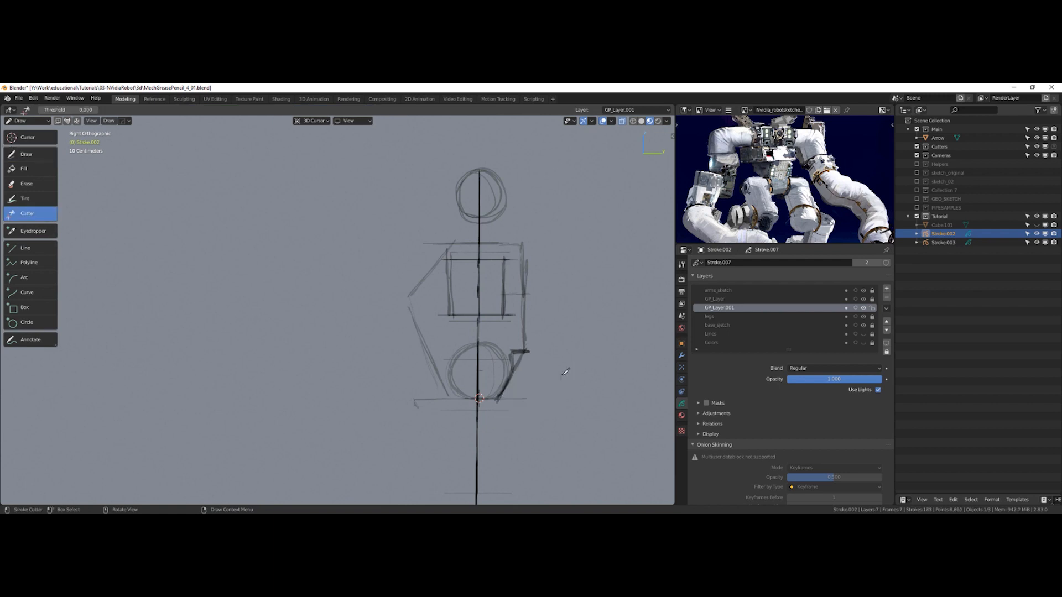
# Duplicate the torso's side-profile strokes in Edit mode and move the copy outward along X to the torso column's edge
pyautogui.moveTo(524, 337)
pyautogui.mouseDown(button='middle')
pyautogui.moveTo(578, 336)
pyautogui.moveTo(530, 337)
pyautogui.mouseUp(button='middle')
pyautogui.hotkey('ctrl', 'Tab')
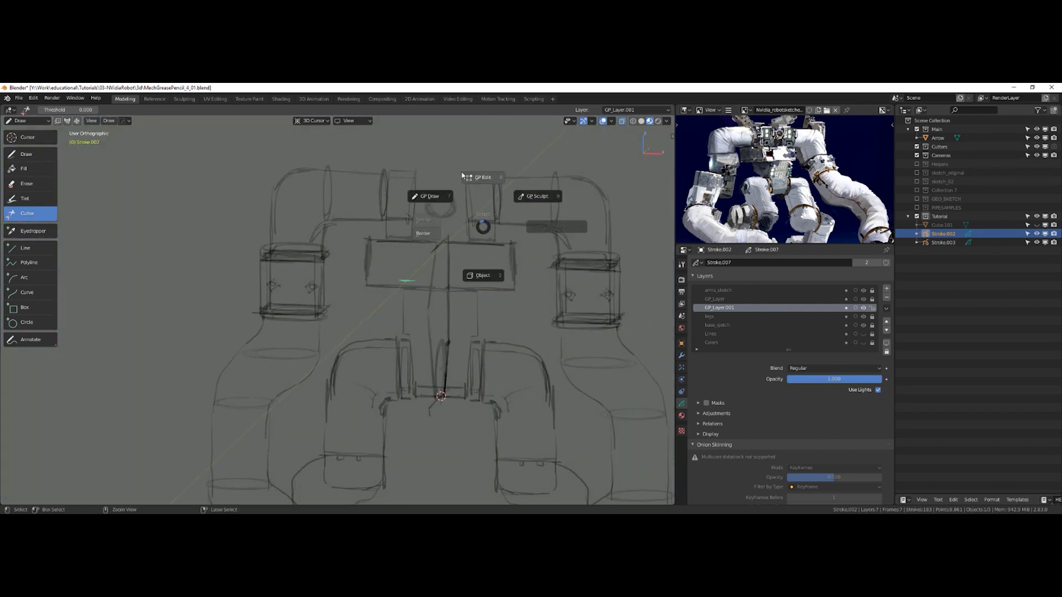
pyautogui.click(460, 224)
pyautogui.moveTo(461, 224); pyautogui.dragTo(450, 244, button='middle')
pyautogui.moveTo(398, 192); pyautogui.dragTo(444, 411)
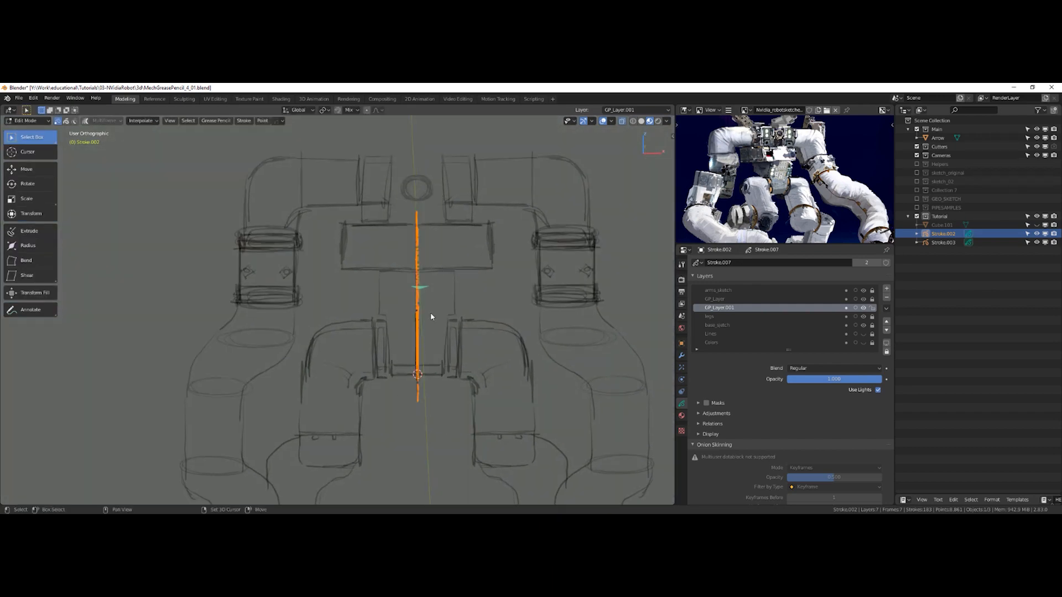
pyautogui.press('g')
pyautogui.press('x')
pyautogui.click(466, 314)
# Sketch a horizontal line across the torso just below the chest block and place the 3D cursor on it at the profile's front corner
pyautogui.moveTo(467, 313)
pyautogui.mouseDown(button='middle')
pyautogui.moveTo(429, 310)
pyautogui.moveTo(477, 297)
pyautogui.moveTo(459, 299)
pyautogui.moveTo(467, 308)
pyautogui.moveTo(386, 322)
pyautogui.moveTo(443, 331)
pyautogui.mouseUp(button='middle')
pyautogui.hotkey('ctrl', 'Tab')
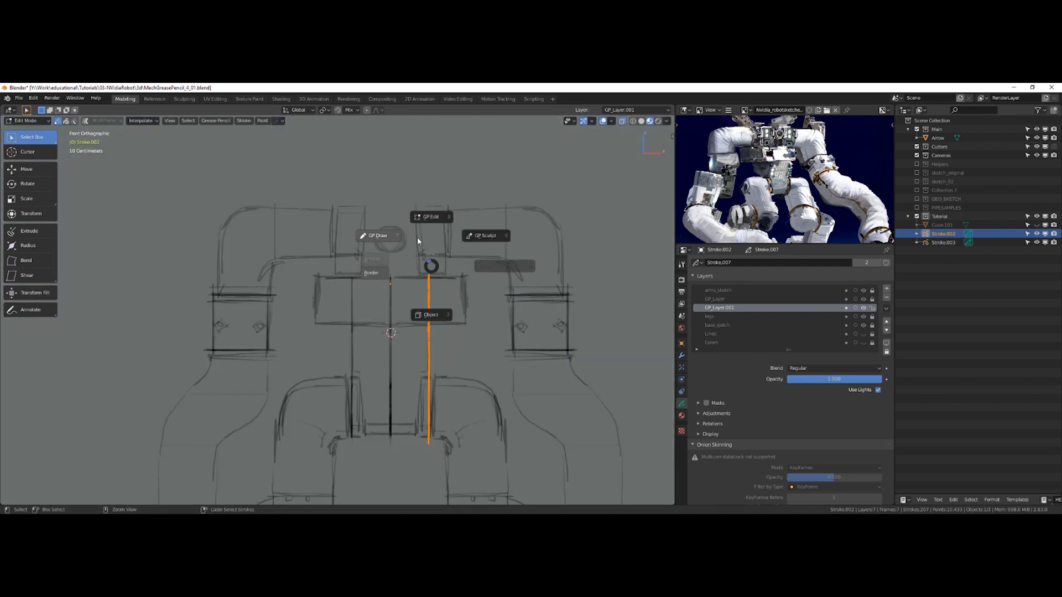
pyautogui.click(380, 235)
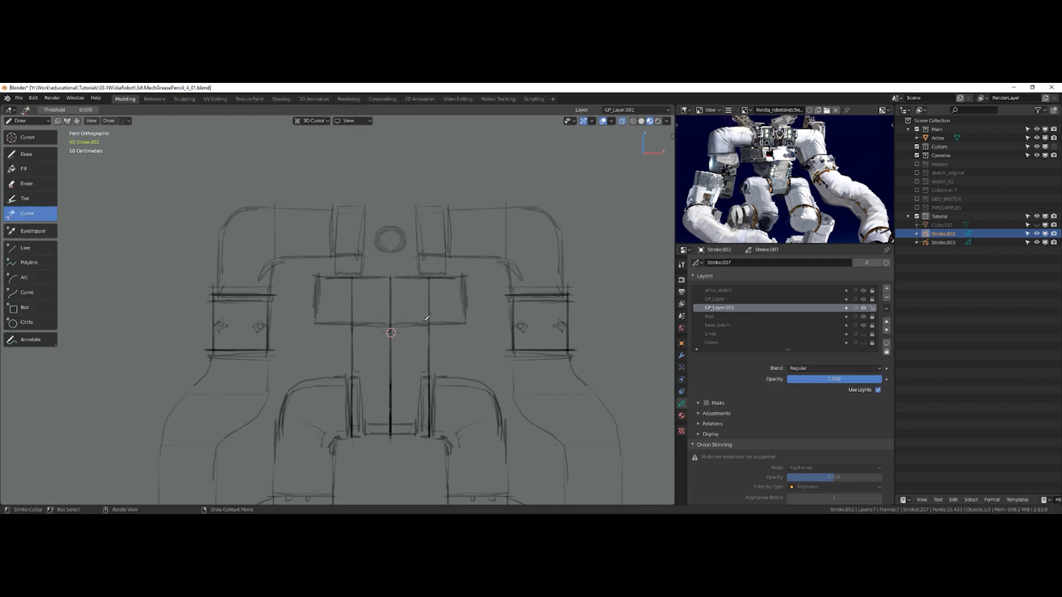
pyautogui.click(49, 154)
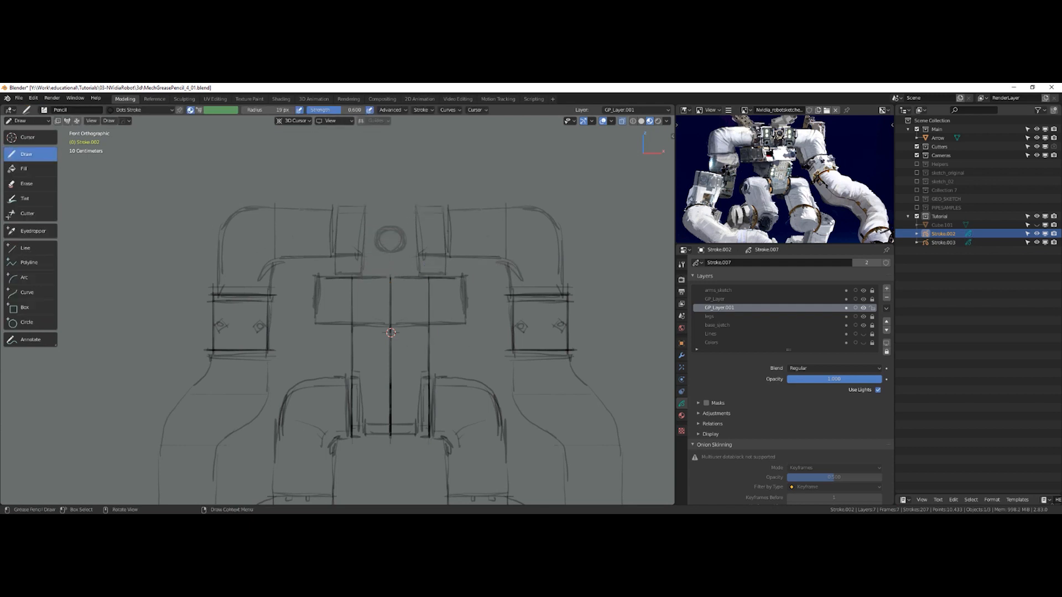
pyautogui.moveTo(394, 333); pyautogui.dragTo(474, 332)
pyautogui.moveTo(409, 330); pyautogui.dragTo(447, 331)
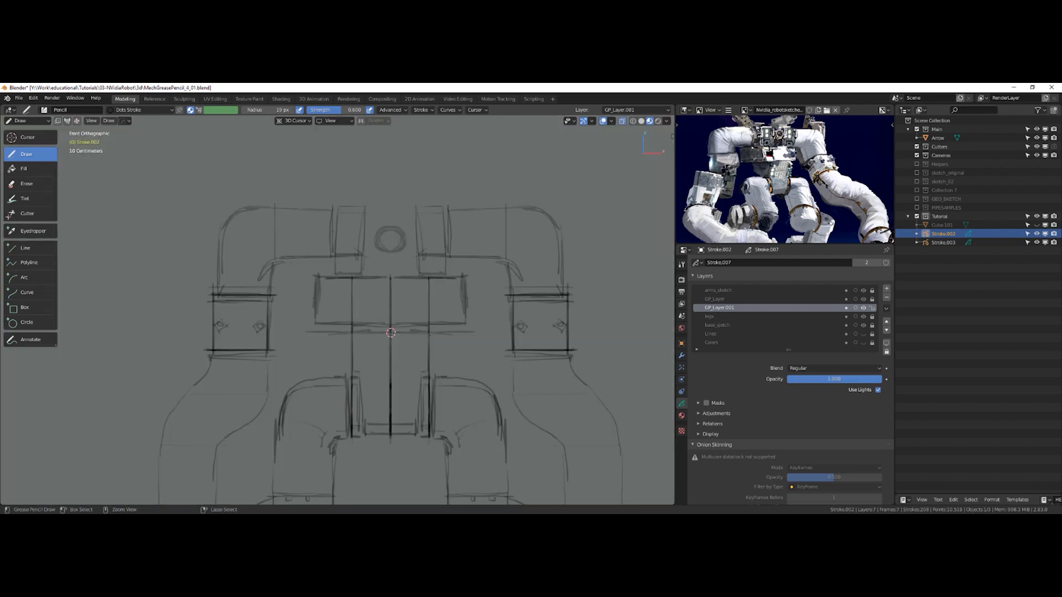
pyautogui.hotkey('ctrl', 'z')
pyautogui.press('KP_3')
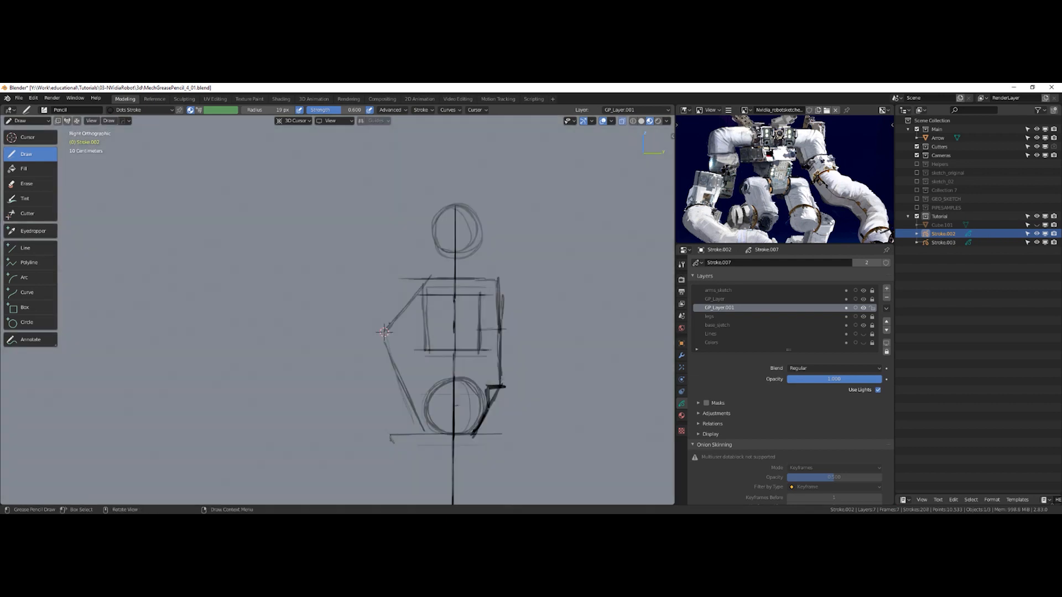
pyautogui.press('KP_1')
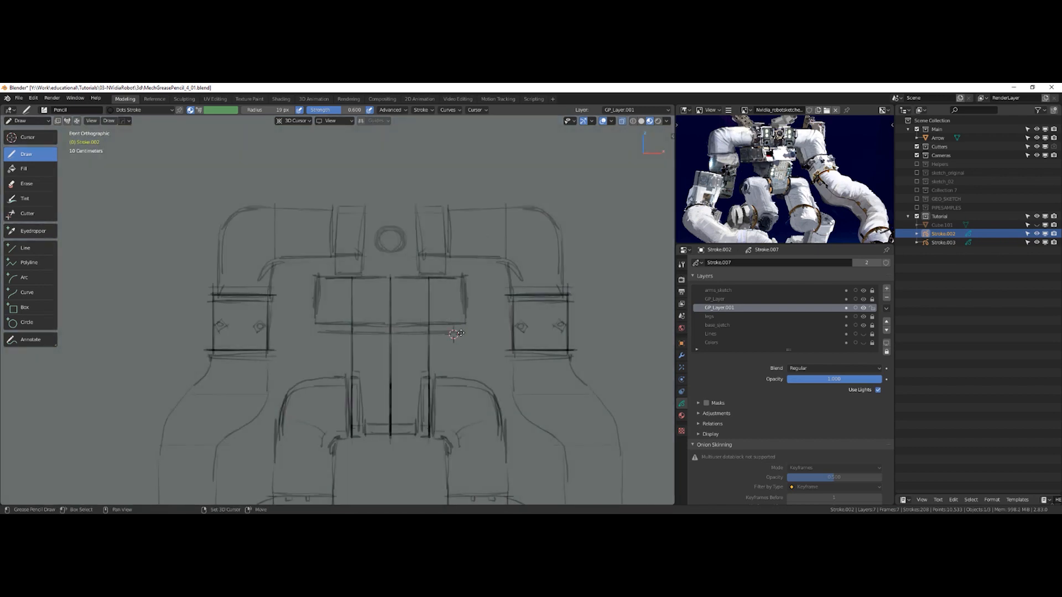
pyautogui.press('KP_3')
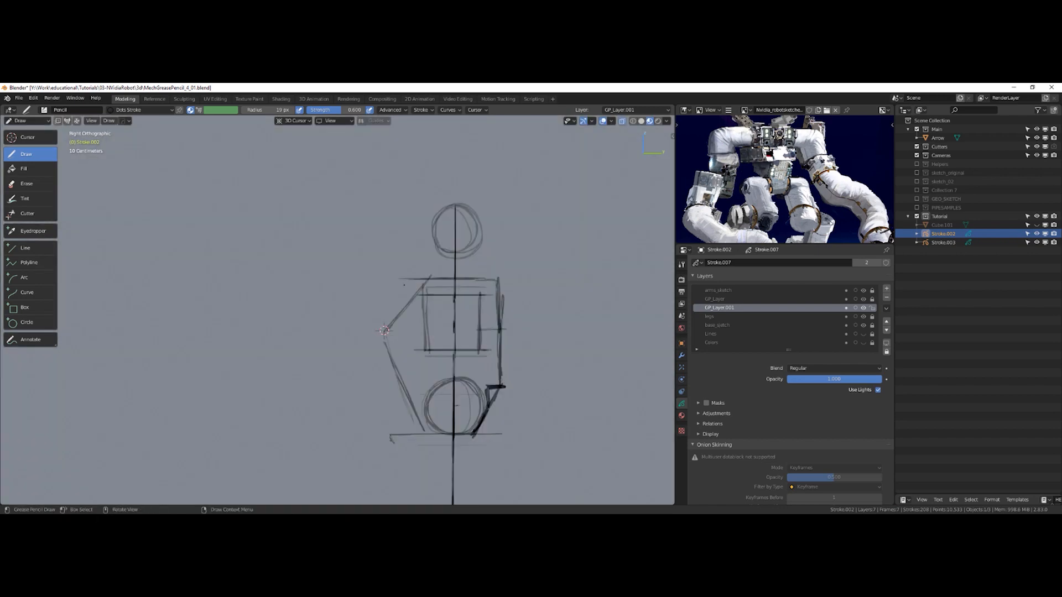
# Sketch a horizontal line from the profile's front corner to its back in side view, and redraw the upper front slope and top edge
pyautogui.moveTo(384, 330)
pyautogui.mouseDown(button='middle')
pyautogui.moveTo(471, 330)
pyautogui.moveTo(442, 319)
pyautogui.moveTo(486, 319)
pyautogui.mouseUp(button='middle')
pyautogui.keyDown('alt'); pyautogui.moveTo(486, 319); pyautogui.dragTo(442, 319, button='middle'); pyautogui.keyUp('alt')
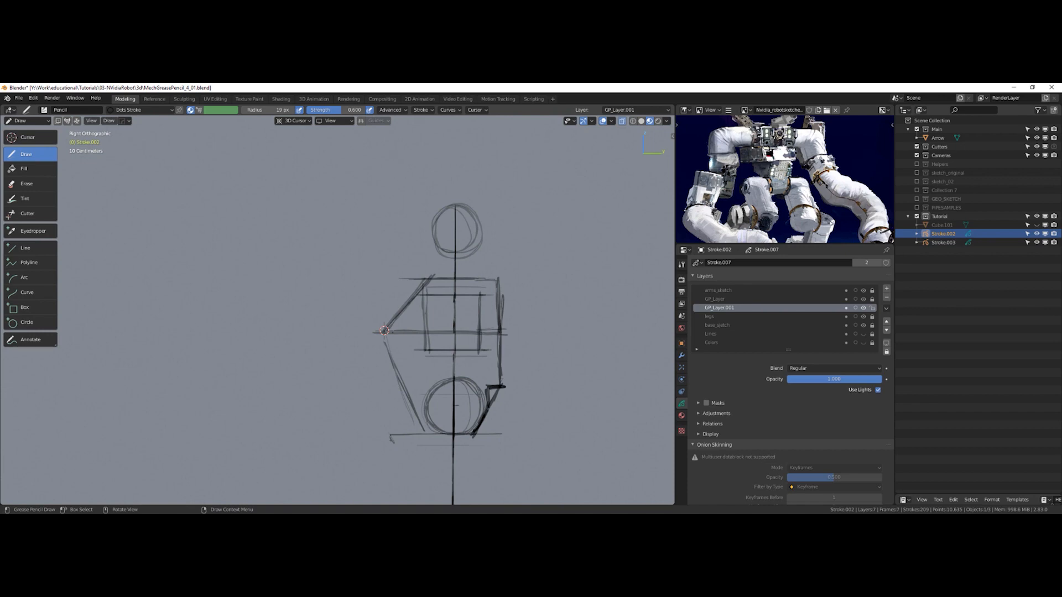
pyautogui.moveTo(441, 329); pyautogui.dragTo(471, 286, button='middle')
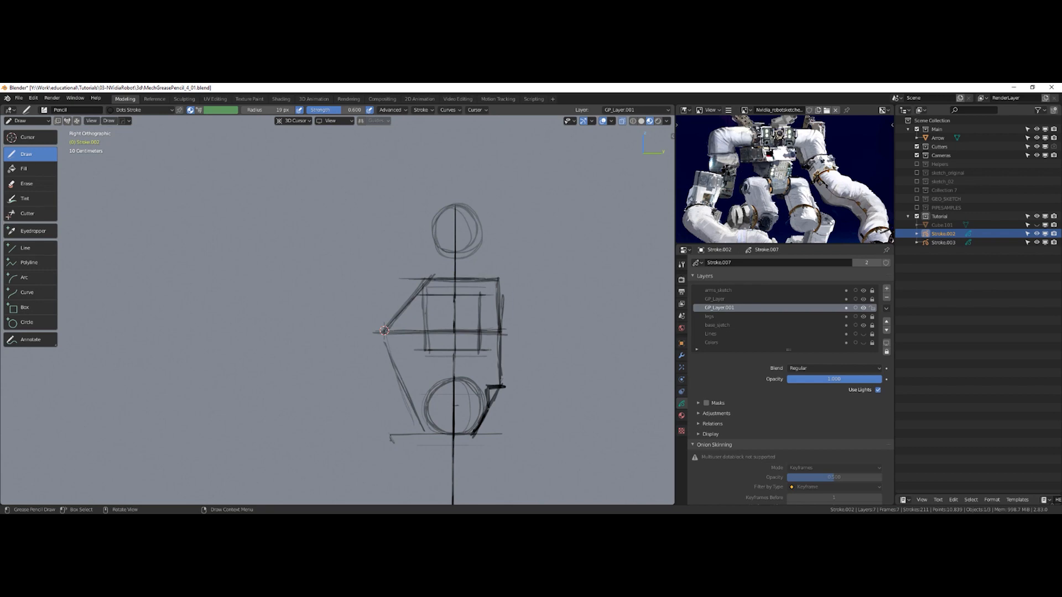
pyautogui.moveTo(384, 330); pyautogui.dragTo(431, 318, button='middle')
# Switch to Object mode, examine the whole robot sketch from several angles, and toggle the visibility of Stroke.003 off and on
pyautogui.moveTo(520, 343); pyautogui.dragTo(591, 295, button='middle')
pyautogui.scroll(-3, 605, 299)
pyautogui.moveTo(591, 294); pyautogui.dragTo(530, 293, button='middle')
pyautogui.moveTo(352, 294)
pyautogui.mouseDown(button='middle')
pyautogui.moveTo(337, 294)
pyautogui.moveTo(421, 292)
pyautogui.moveTo(399, 321)
pyautogui.mouseUp(button='middle')
pyautogui.hotkey('ctrl', 'Tab')
pyautogui.moveTo(465, 272); pyautogui.dragTo(401, 264, button='middle')
pyautogui.scroll(3, 440, 276)
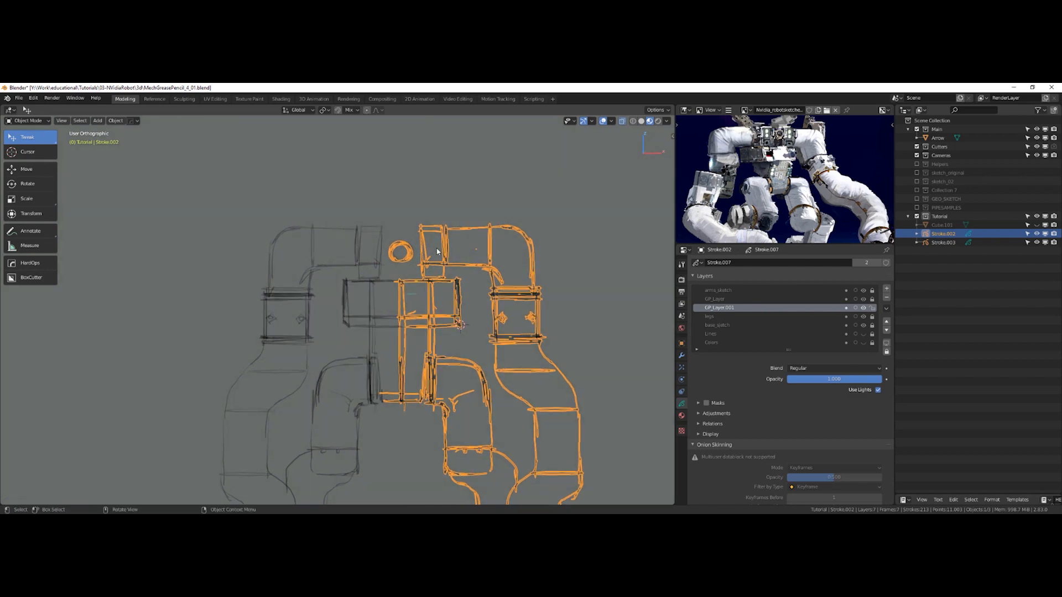
pyautogui.keyDown('ctrl'); pyautogui.moveTo(536, 229); pyautogui.dragTo(434, 274, button='middle'); pyautogui.keyUp('ctrl')
pyautogui.click(433, 275)
pyautogui.moveTo(402, 313)
pyautogui.mouseDown(button='middle')
pyautogui.moveTo(450, 289)
pyautogui.moveTo(489, 230)
pyautogui.moveTo(473, 265)
pyautogui.moveTo(387, 301)
pyautogui.moveTo(320, 289)
pyautogui.moveTo(399, 286)
pyautogui.moveTo(412, 397)
pyautogui.mouseUp(button='middle')
pyautogui.click(412, 397)
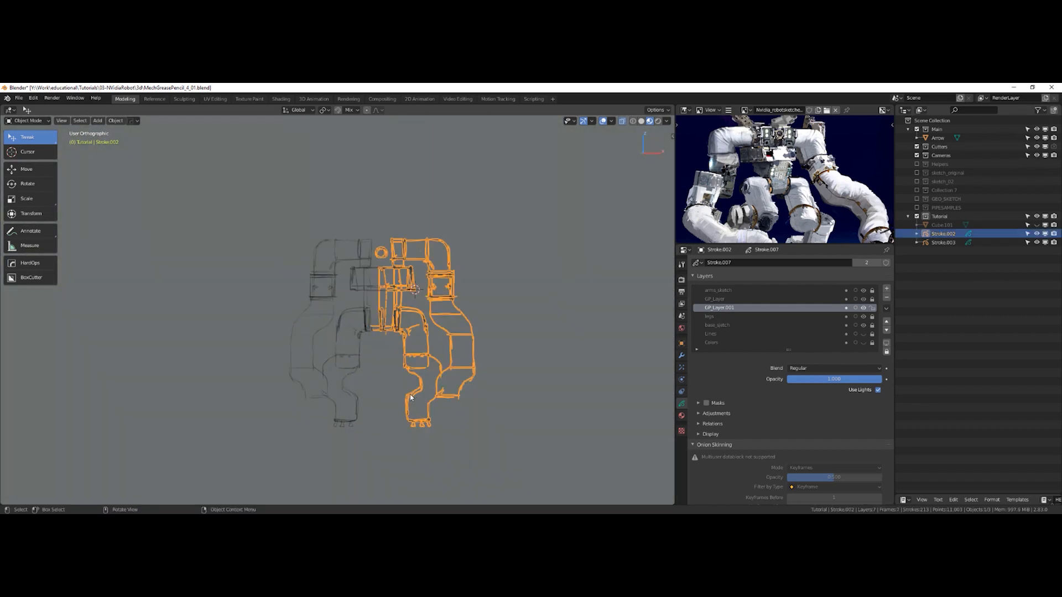
pyautogui.click(1037, 242)
pyautogui.click(1037, 243)
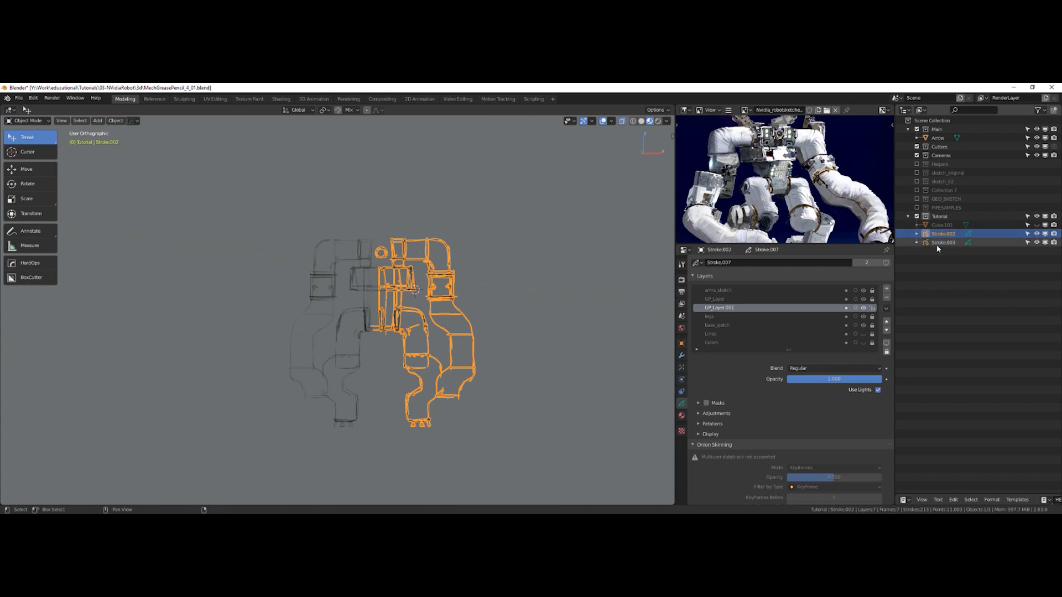
# Group Stroke.002 and Stroke.003 in a new collection named grease_01
pyautogui.keyDown('shift'); pyautogui.click(940, 244); pyautogui.keyUp('shift')
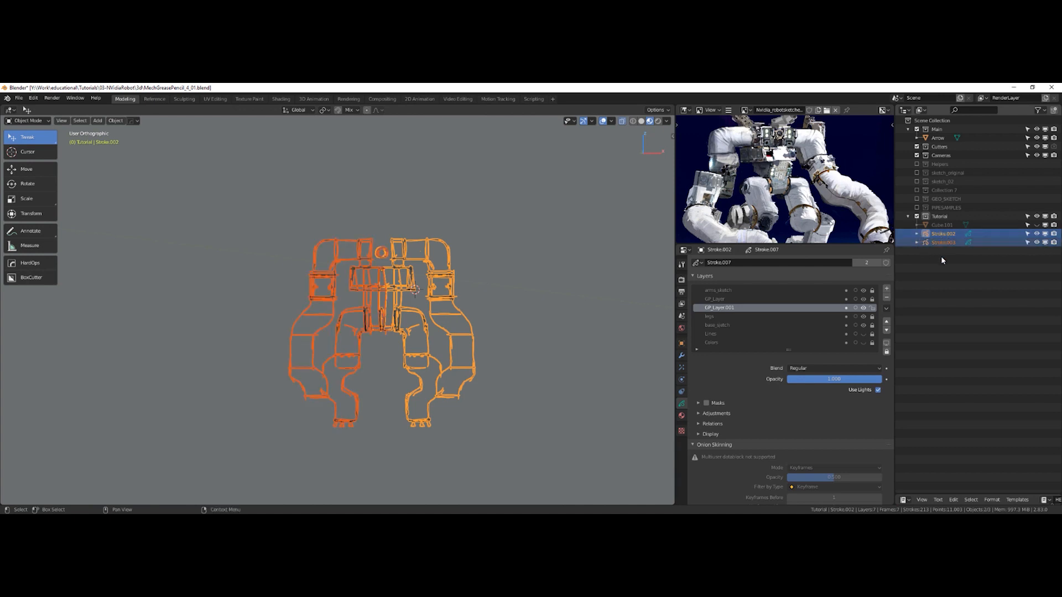
pyautogui.rightClick(920, 299)
pyautogui.click(904, 297)
pyautogui.moveTo(948, 243); pyautogui.dragTo(947, 251)
pyautogui.doubleClick(944, 233)
pyautogui.write('g')
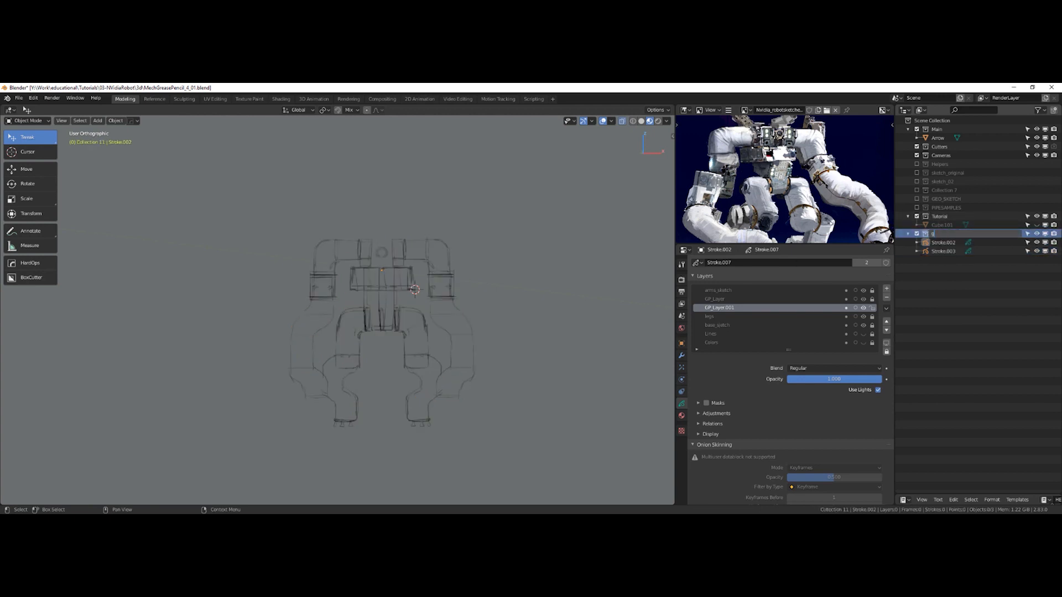
pyautogui.write('rease_01')
pyautogui.press('Return')
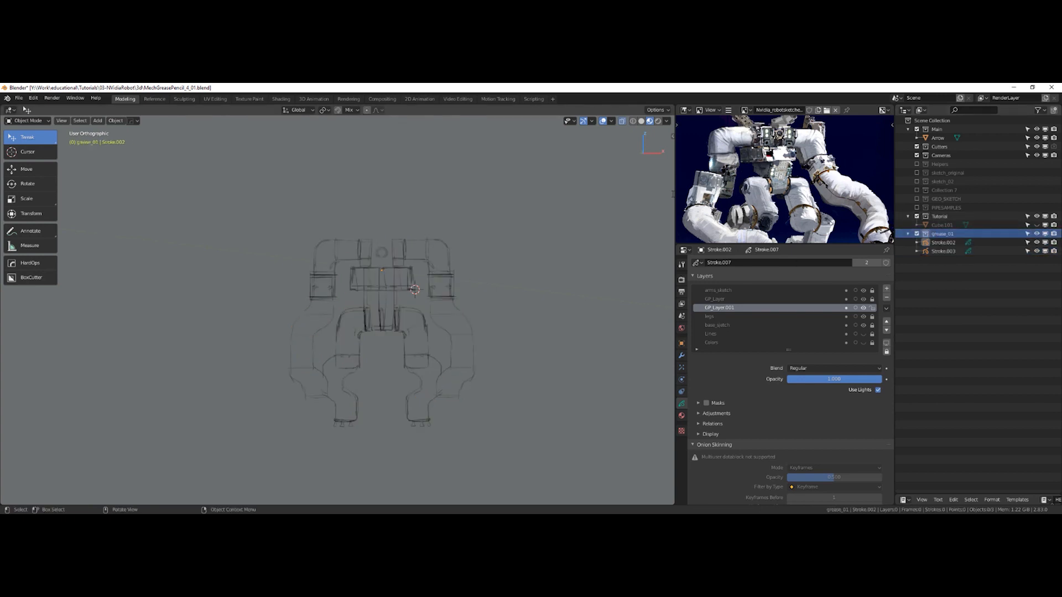
# Create a linked duplicate of Stroke.002 in its original position
pyautogui.click(943, 242)
pyautogui.keyDown('shift'); pyautogui.click(940, 252); pyautogui.keyUp('shift')
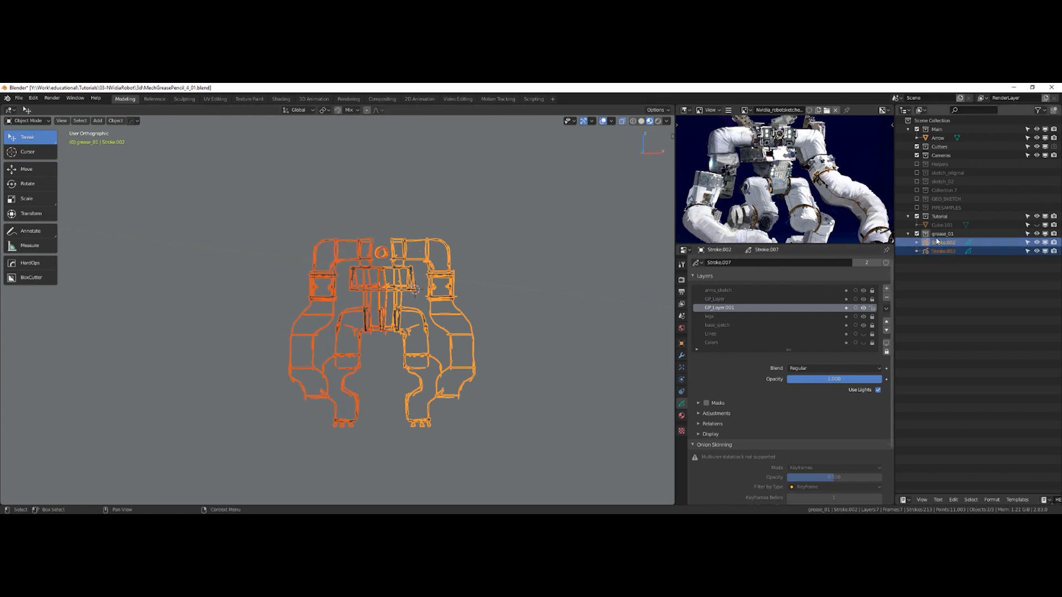
pyautogui.keyDown('ctrl'); pyautogui.click(947, 243); pyautogui.keyUp('ctrl')
pyautogui.click(948, 244)
pyautogui.hotkey('alt', 'd')
pyautogui.press('y')
pyautogui.rightClick(505, 271)
# Move the duplicated stroke object to a new collection named grease_02 and disable the grease_01 collection
pyautogui.click(937, 259)
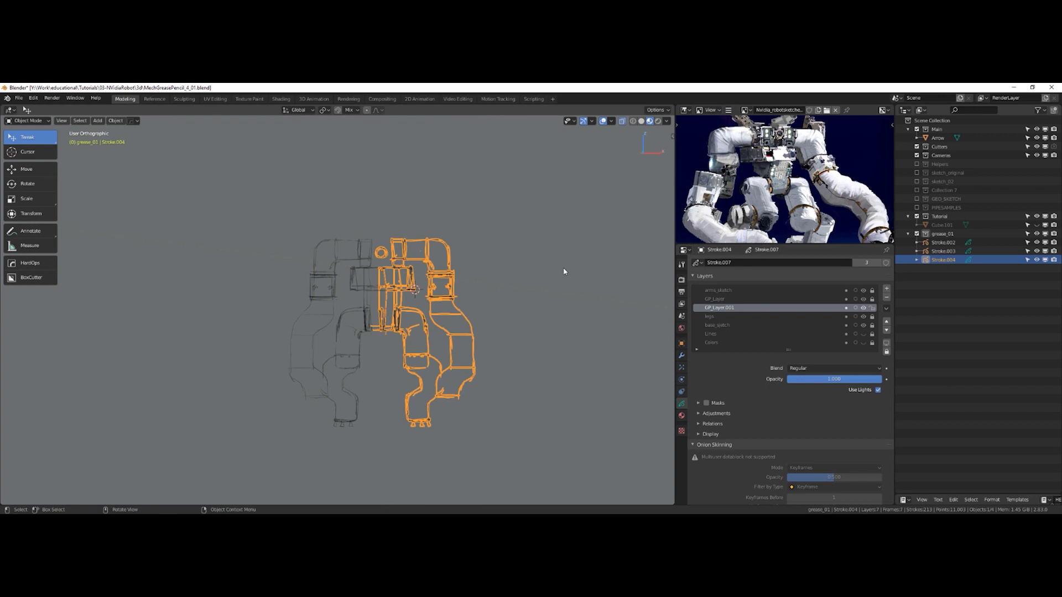
pyautogui.press('m')
pyautogui.click(522, 381)
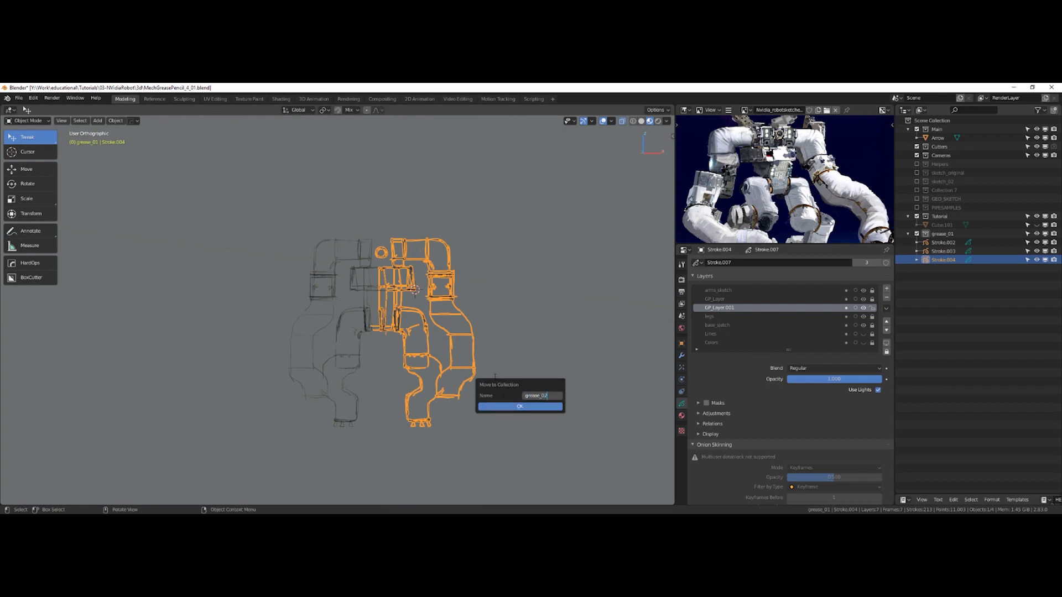
pyautogui.press('Return')
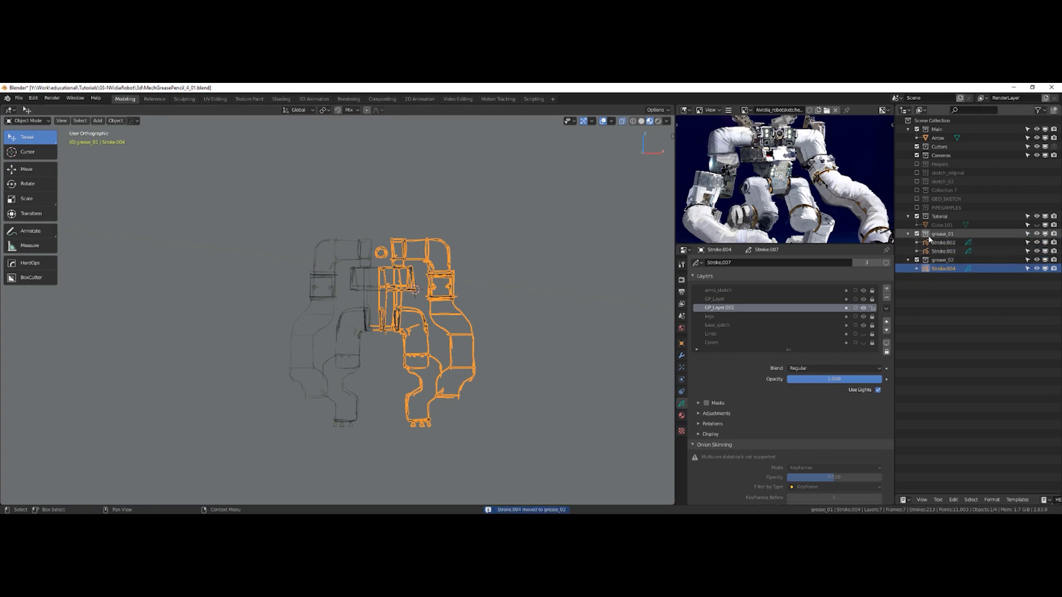
# Make the duplicate's stroke data single-user and mirror the half robot across the X axis
pyautogui.click(867, 263)
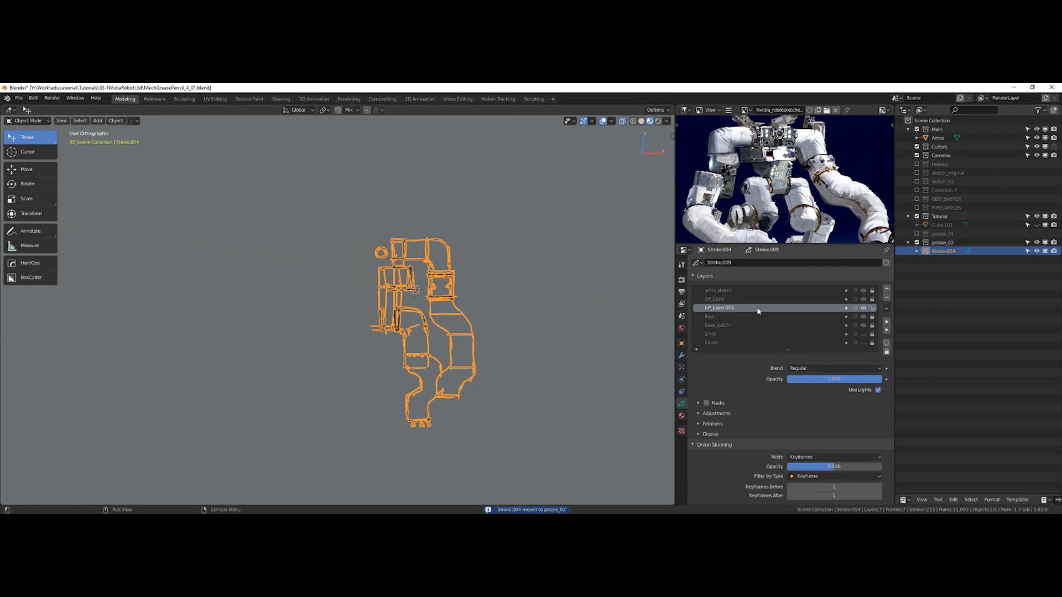
pyautogui.moveTo(480, 271)
pyautogui.mouseDown(button='middle')
pyautogui.moveTo(476, 278)
pyautogui.moveTo(519, 296)
pyautogui.moveTo(437, 297)
pyautogui.moveTo(487, 277)
pyautogui.mouseUp(button='middle')
pyautogui.hotkey('alt', 'shift', 'x')
pyautogui.click(498, 282)
# Select the unmirrored half, Stroke.004, and switch it to Sculpt mode in front view
pyautogui.hotkey('ctrl', 'Tab')
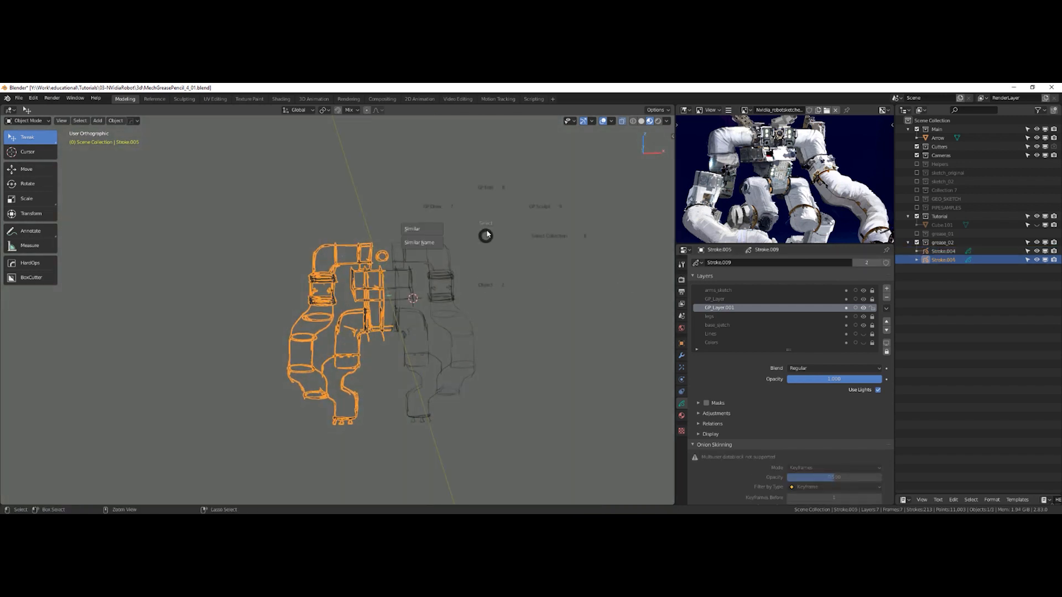
pyautogui.click(451, 290)
pyautogui.hotkey('ctrl', 'Tab')
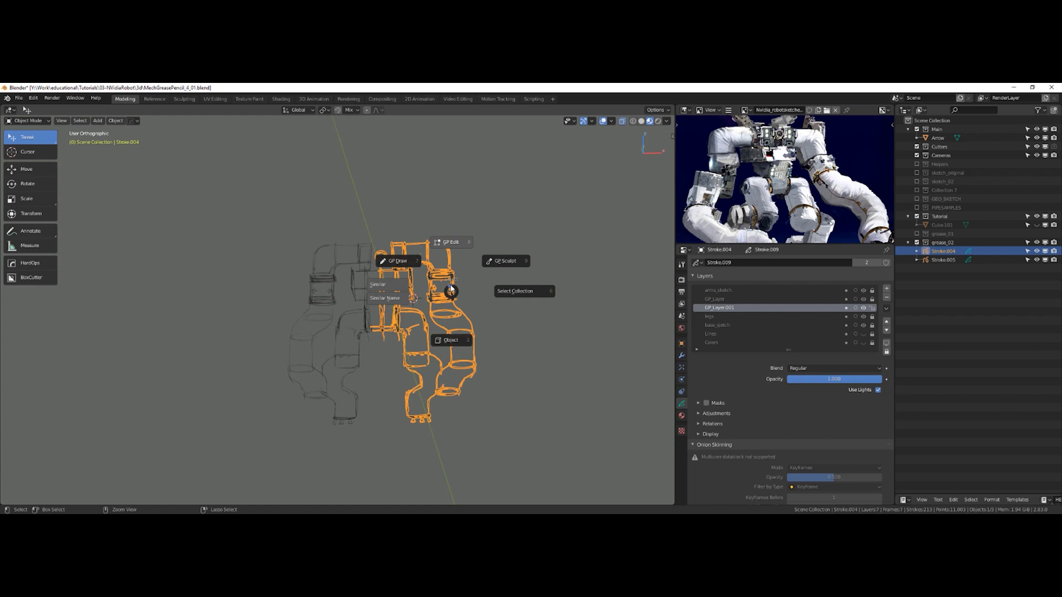
pyautogui.click(451, 338)
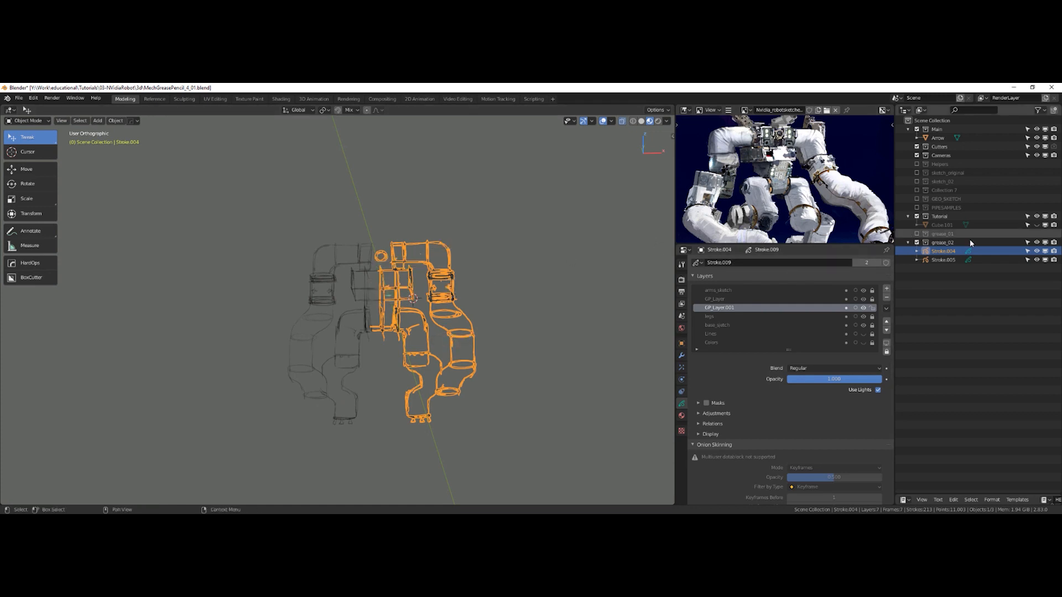
pyautogui.moveTo(487, 271)
pyautogui.mouseDown(button='middle')
pyautogui.moveTo(467, 269)
pyautogui.moveTo(438, 232)
pyautogui.mouseUp(button='middle')
pyautogui.hotkey('ctrl', 'Tab')
pyautogui.click(438, 185)
pyautogui.keyDown('alt'); pyautogui.moveTo(421, 286); pyautogui.dragTo(393, 254, button='middle'); pyautogui.keyUp('alt')
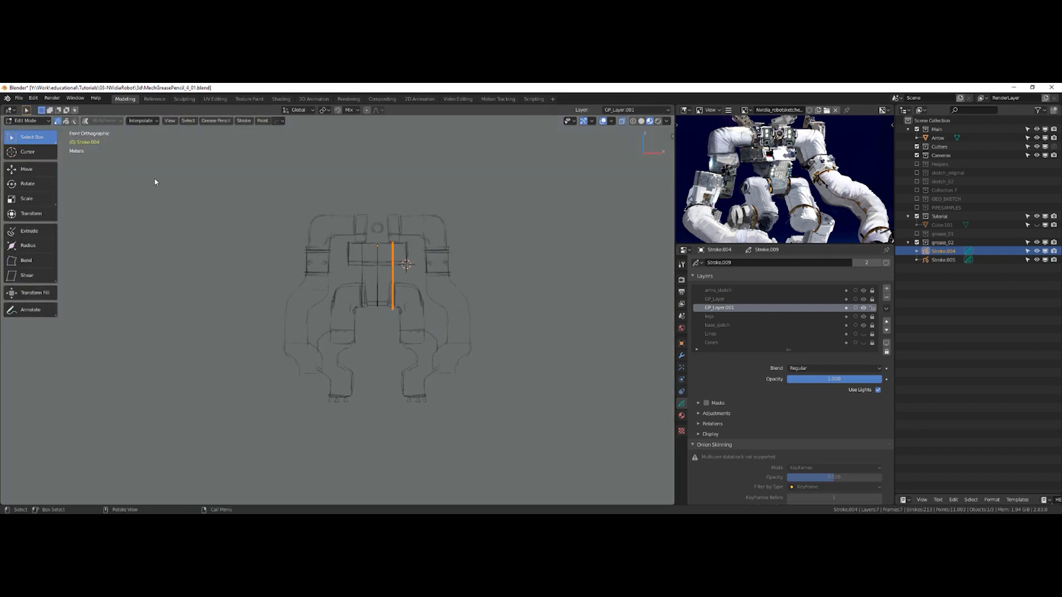
pyautogui.hotkey('ctrl', 'Tab')
pyautogui.click(242, 186)
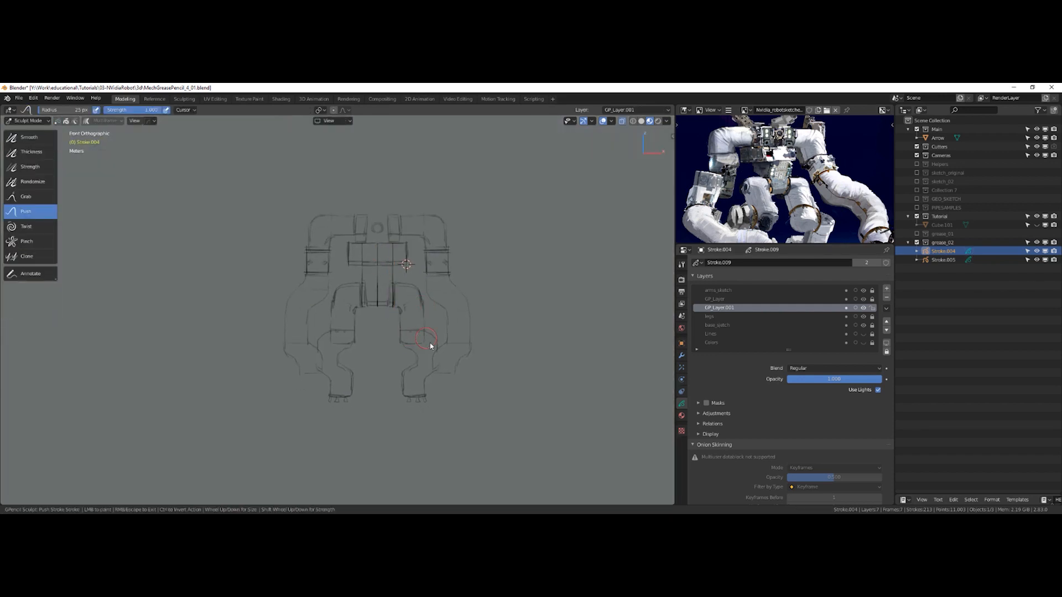
# Unlock the visible Grease Pencil layers and stretch the robot's lower legs downward using the Push brush with a 90 px radius
pyautogui.click(873, 336)
pyautogui.moveTo(436, 315)
pyautogui.mouseDown()
pyautogui.moveTo(428, 291)
pyautogui.moveTo(452, 286)
pyautogui.moveTo(422, 321)
pyautogui.moveTo(430, 385)
pyautogui.moveTo(417, 439)
pyautogui.mouseUp()
pyautogui.rightClick(432, 293)
pyautogui.moveTo(406, 387)
pyautogui.mouseDown()
pyautogui.moveTo(419, 422)
pyautogui.moveTo(412, 437)
pyautogui.mouseUp()
pyautogui.moveTo(431, 384); pyautogui.dragTo(448, 367, button='middle')
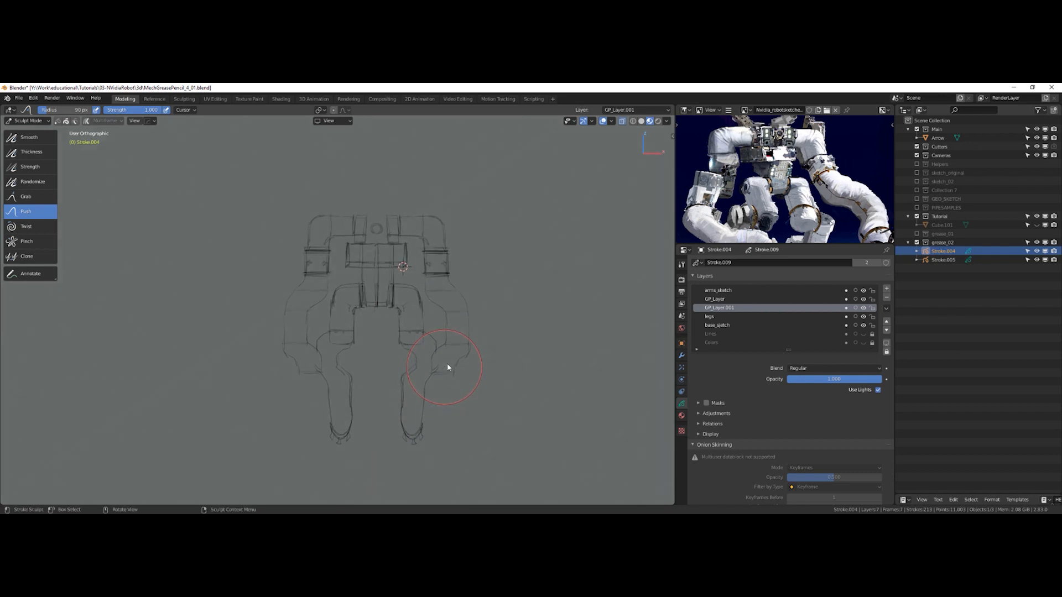
pyautogui.press('KP_1')
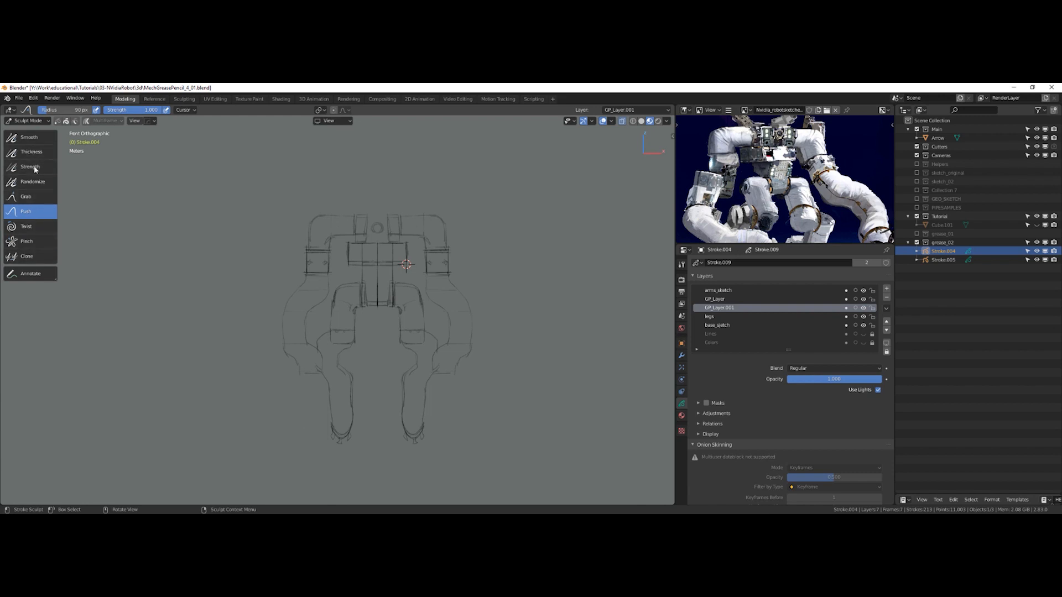
# Try reshaping the outer arm and torso strokes using the Grab brush with a 120 px radius
pyautogui.click(31, 200)
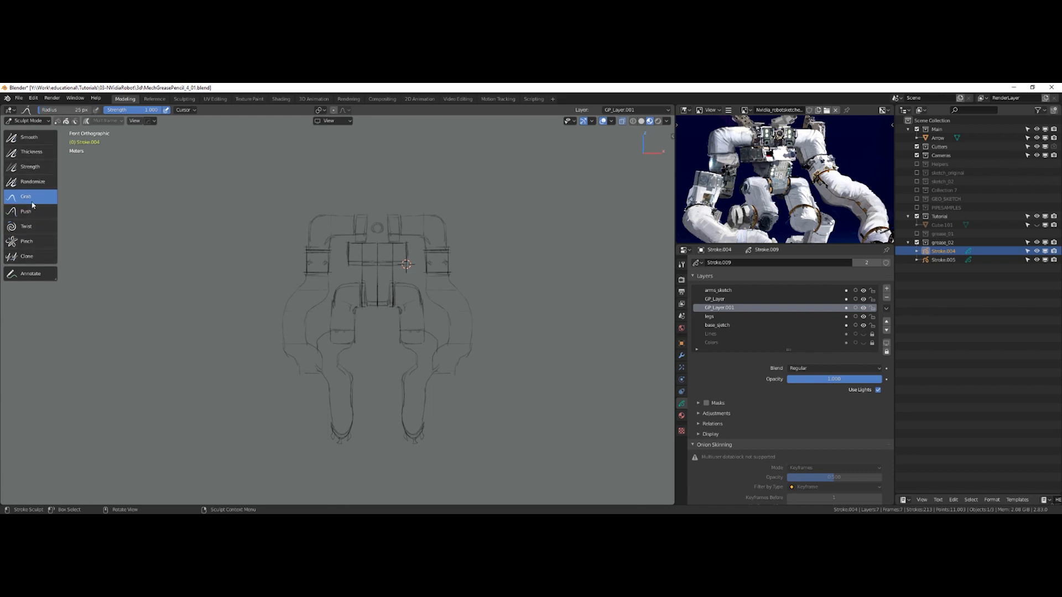
pyautogui.rightClick(452, 304)
pyautogui.moveTo(472, 302)
pyautogui.mouseDown()
pyautogui.moveTo(489, 302)
pyautogui.moveTo(470, 297)
pyautogui.mouseUp()
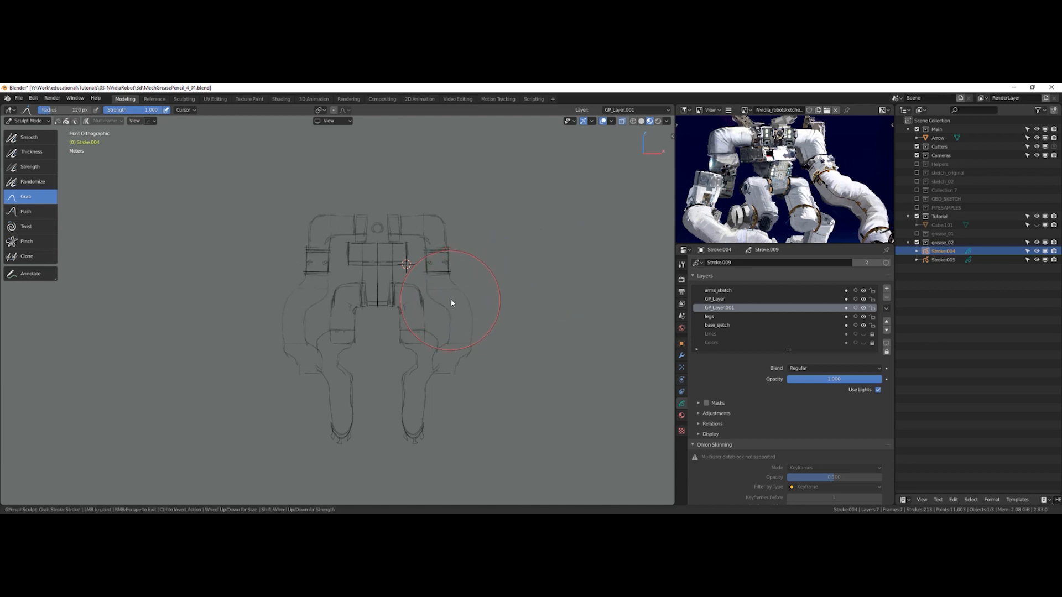
pyautogui.moveTo(386, 267); pyautogui.dragTo(377, 254)
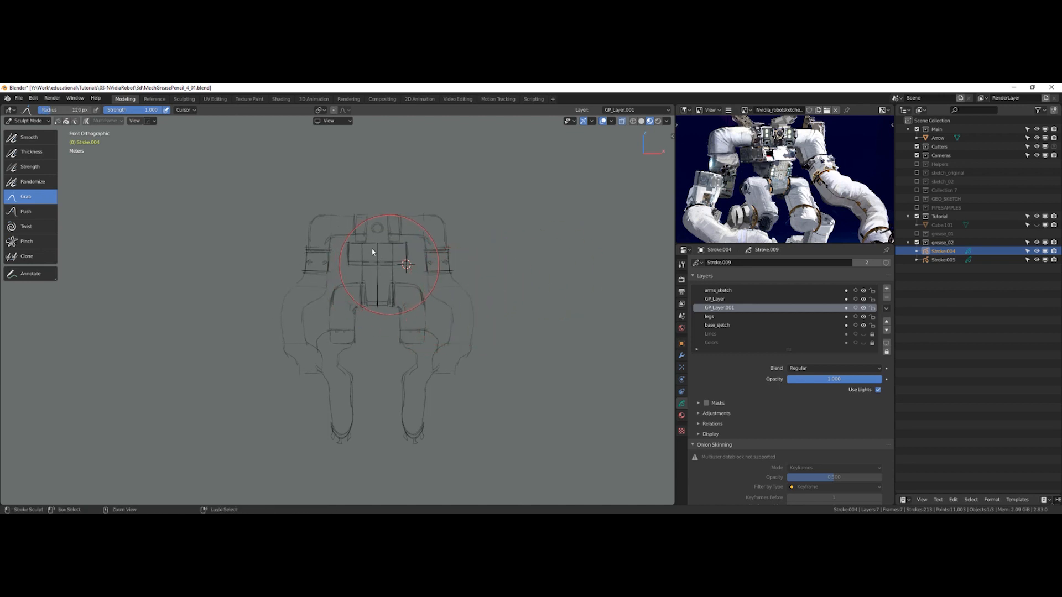
# Switch the stroke object to Edit mode, select the foot's points, and move them outward along the X axis
pyautogui.hotkey('ctrl', 'Tab')
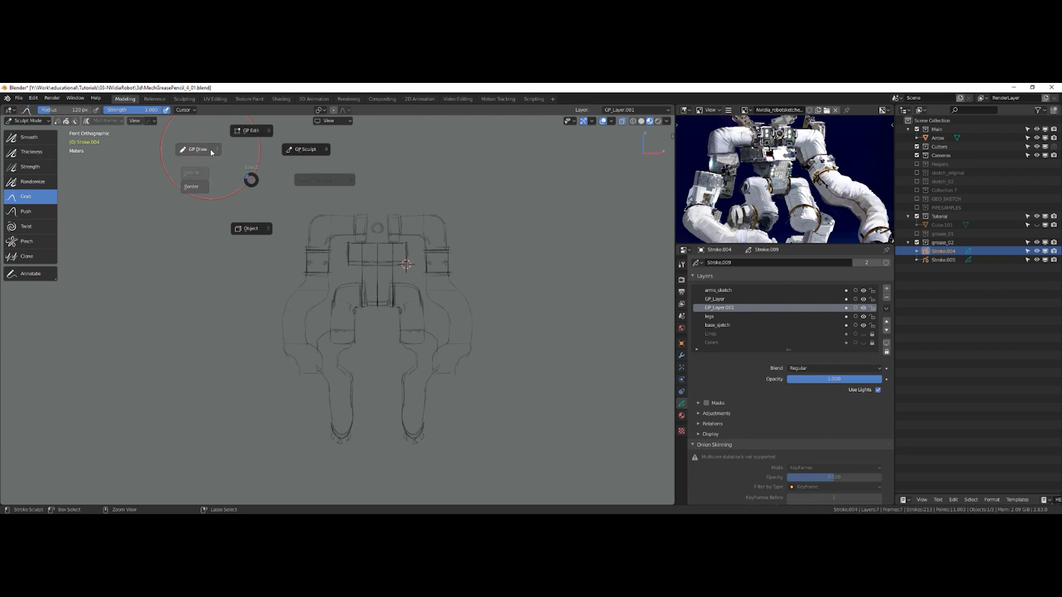
pyautogui.click(243, 136)
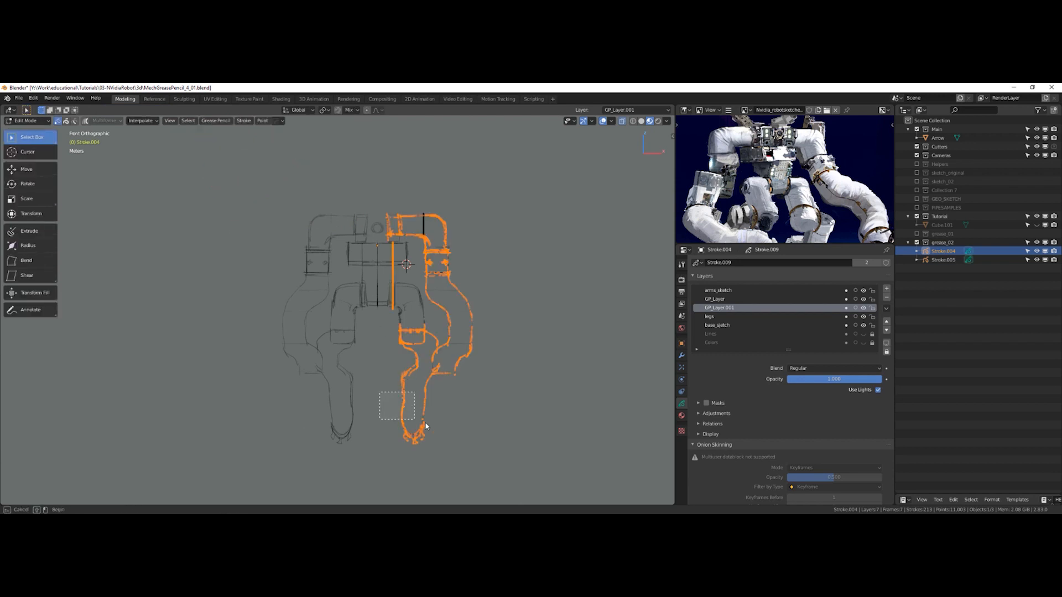
pyautogui.moveTo(425, 426); pyautogui.dragTo(433, 436)
pyautogui.press('g')
pyautogui.press('x')
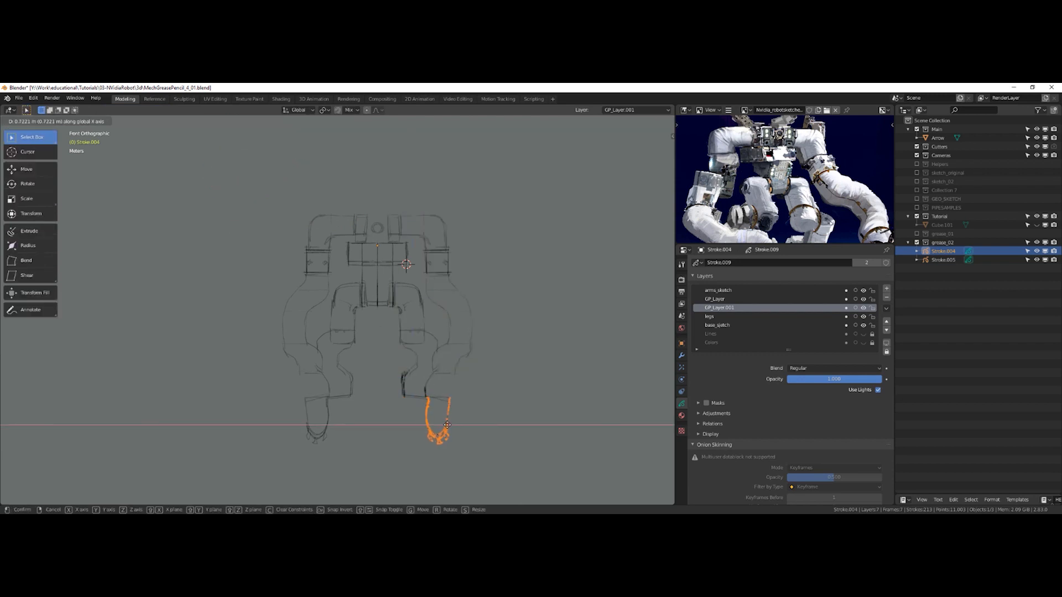
pyautogui.click(420, 427)
# Try repositioning the foot and the lower leg's knee section in an angled view
pyautogui.moveTo(419, 427)
pyautogui.mouseDown(button='middle')
pyautogui.moveTo(343, 427)
pyautogui.moveTo(403, 414)
pyautogui.moveTo(368, 414)
pyautogui.mouseUp(button='middle')
pyautogui.click(363, 406)
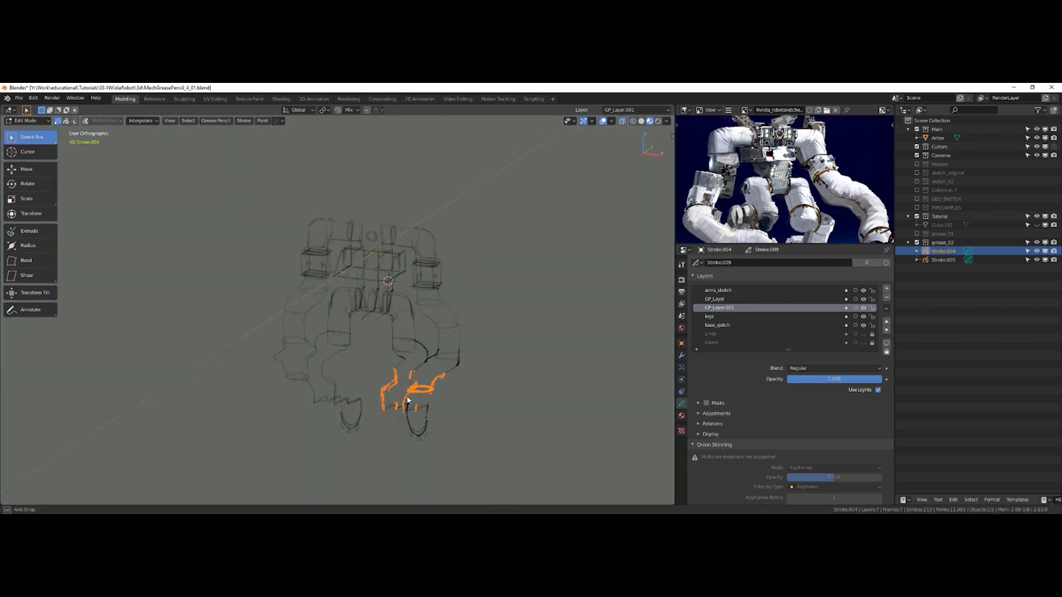
pyautogui.moveTo(398, 403)
pyautogui.mouseDown(button='middle')
pyautogui.moveTo(387, 407)
pyautogui.moveTo(379, 391)
pyautogui.moveTo(434, 391)
pyautogui.moveTo(391, 386)
pyautogui.moveTo(406, 350)
pyautogui.moveTo(380, 333)
pyautogui.moveTo(466, 327)
pyautogui.moveTo(409, 337)
pyautogui.moveTo(436, 300)
pyautogui.moveTo(423, 321)
pyautogui.moveTo(407, 297)
pyautogui.moveTo(401, 310)
pyautogui.moveTo(450, 305)
pyautogui.moveTo(467, 316)
pyautogui.moveTo(437, 315)
pyautogui.mouseUp(button='middle')
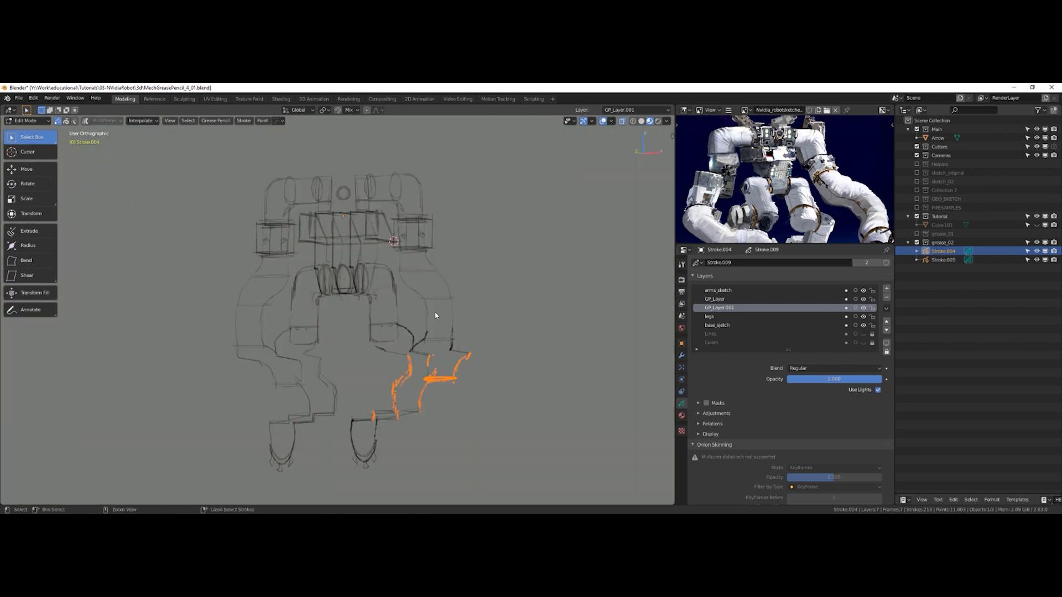
pyautogui.moveTo(530, 299); pyautogui.dragTo(517, 296, button='middle')
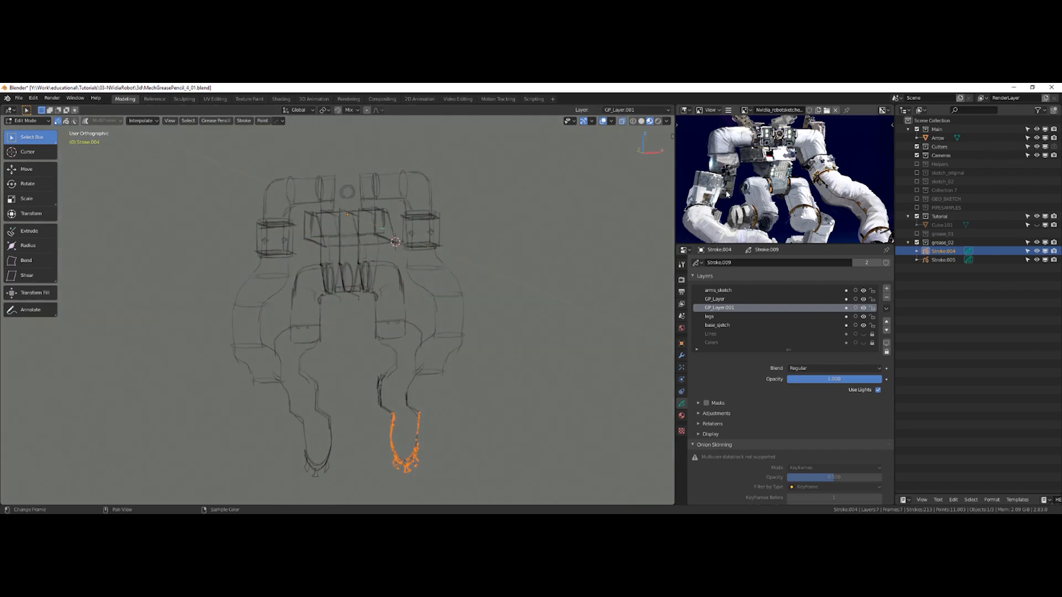